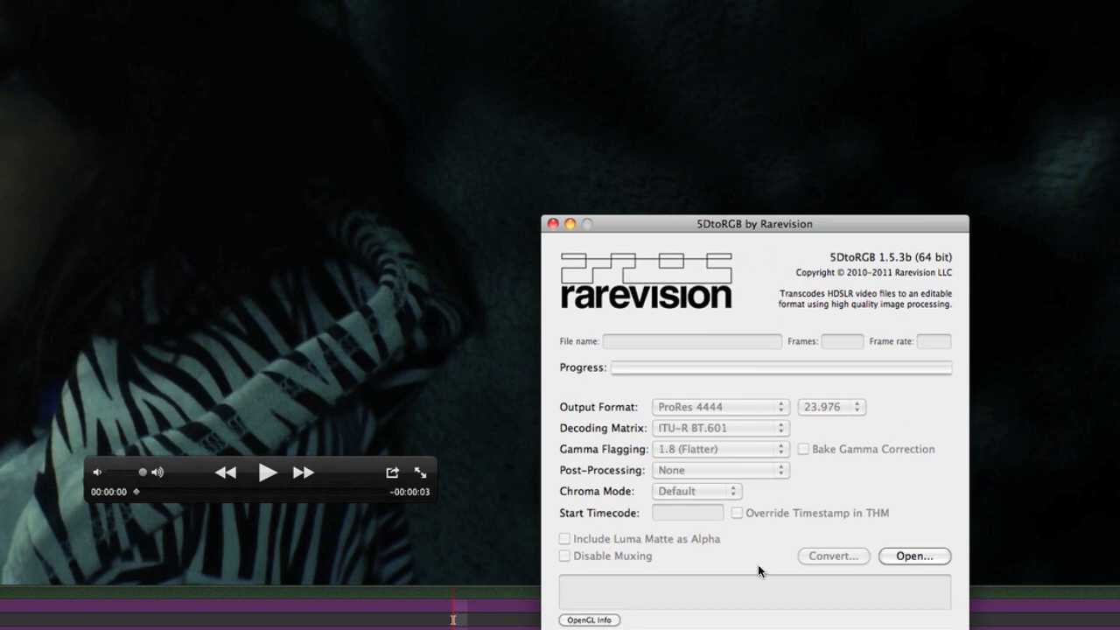
- Load the clip 00006.MTS from the STREAM folder for transcoding
left_click(895, 555)
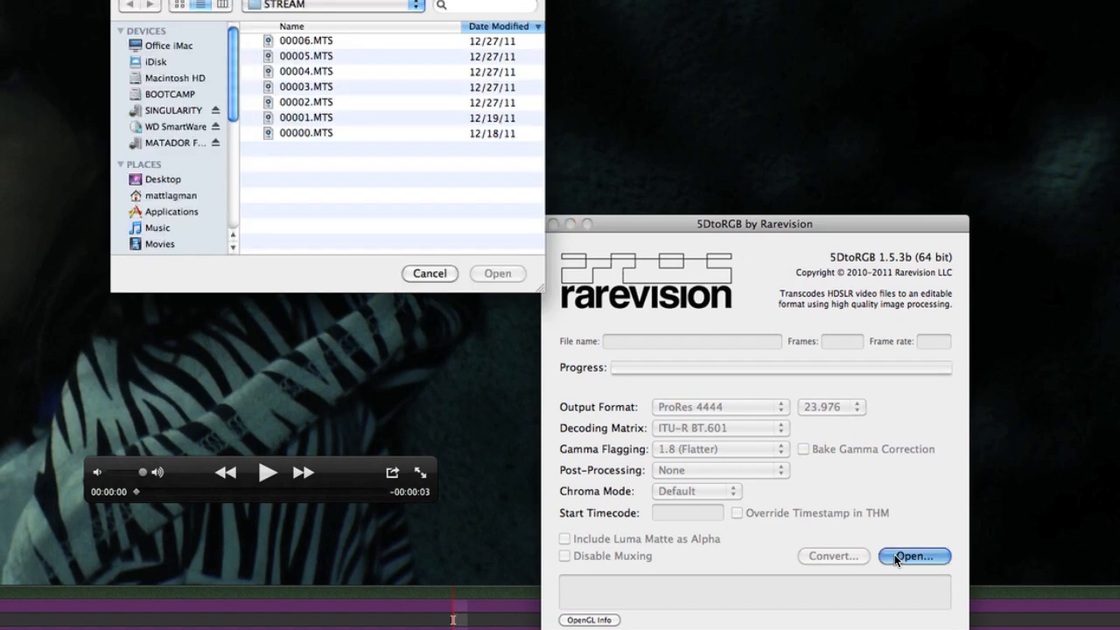
left_click(292, 41)
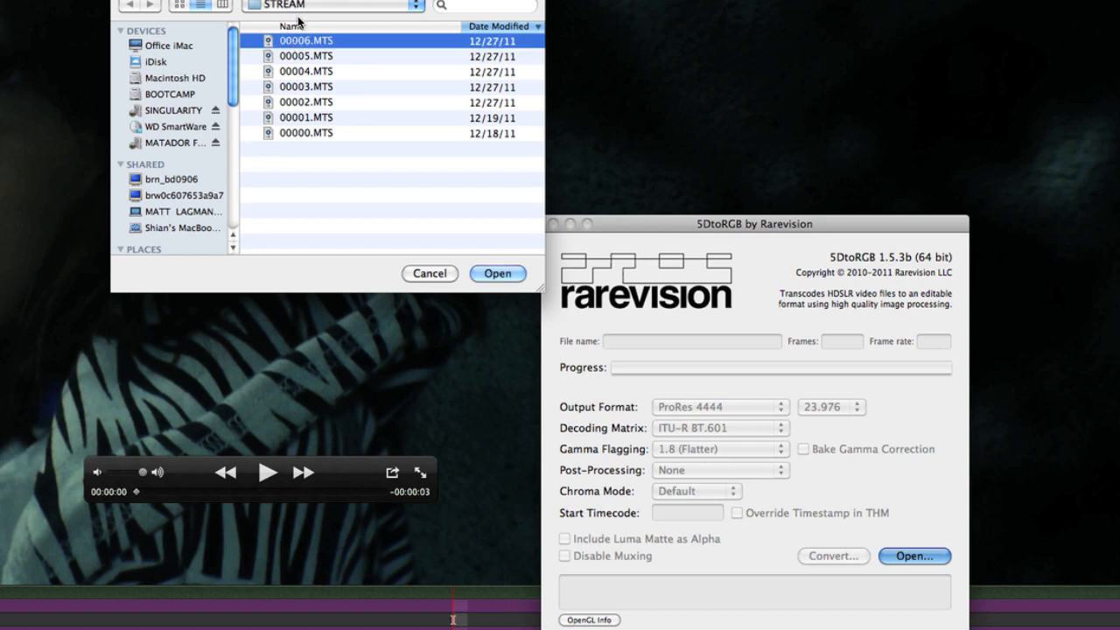
left_click(488, 273)
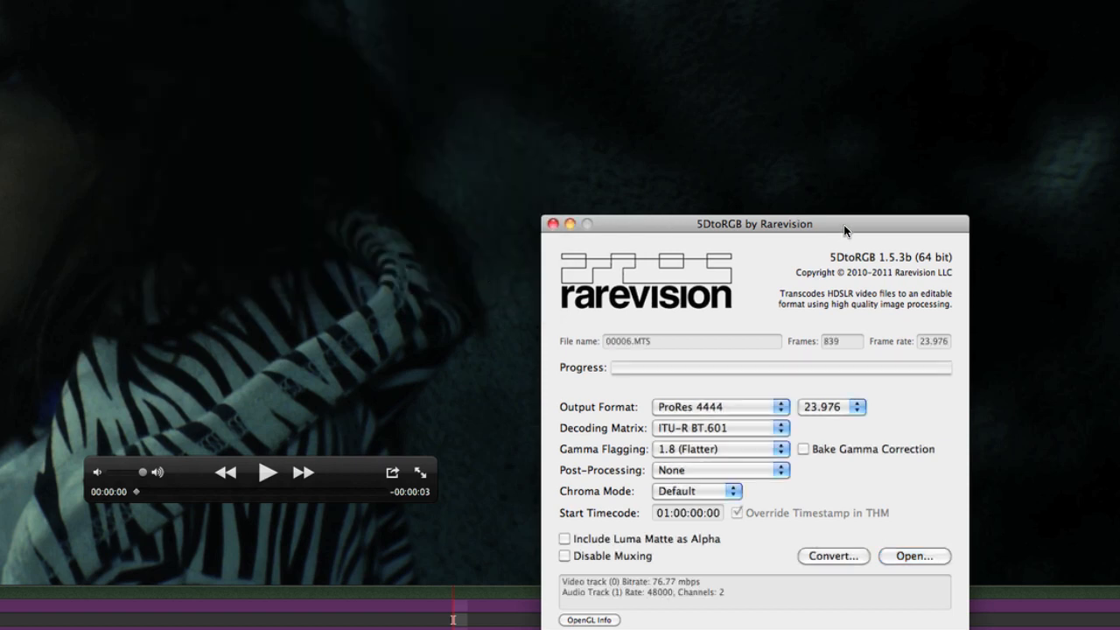
left_click_drag(841, 229, 838, 230)
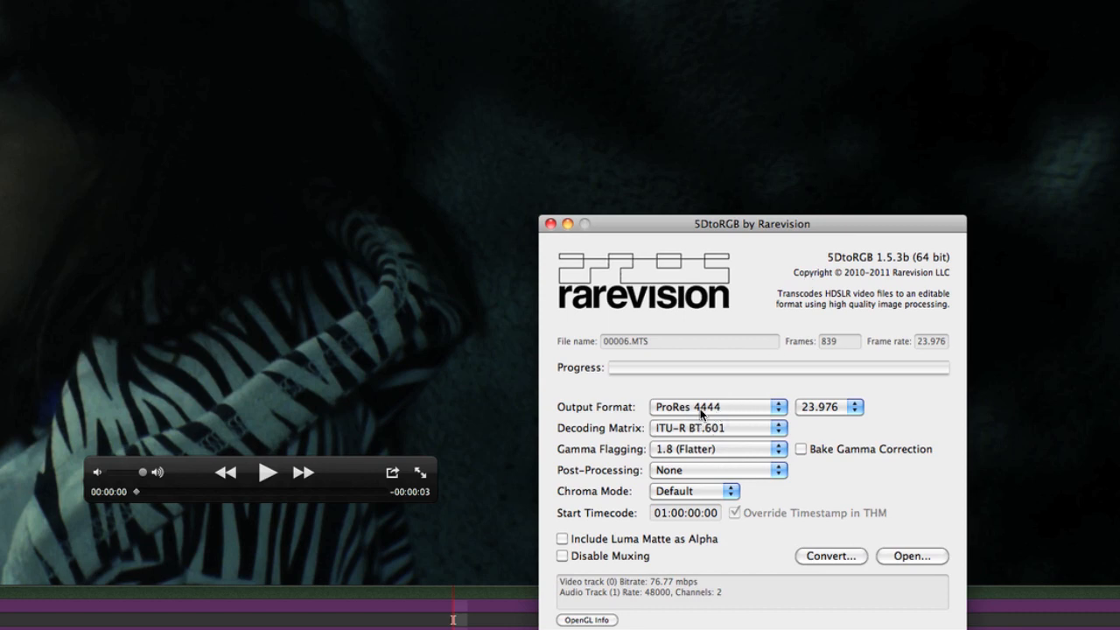
- Set the clip's decoding matrix to ITU-R BT.709 and its gamma flagging to None
left_click(756, 428)
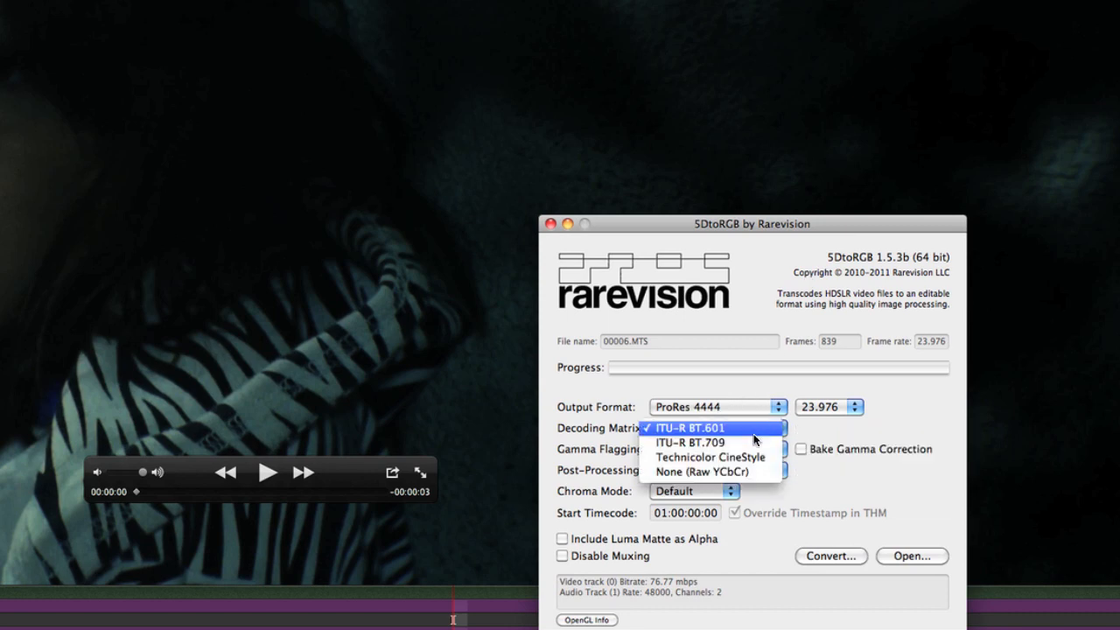
left_click(748, 444)
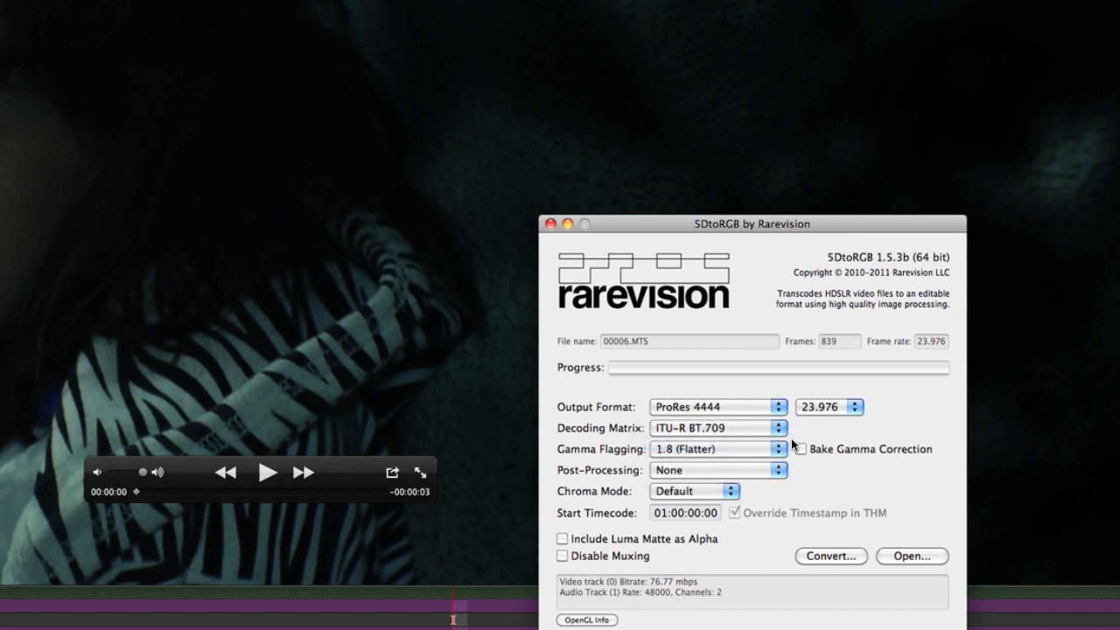
left_click(781, 450)
left_click(758, 479)
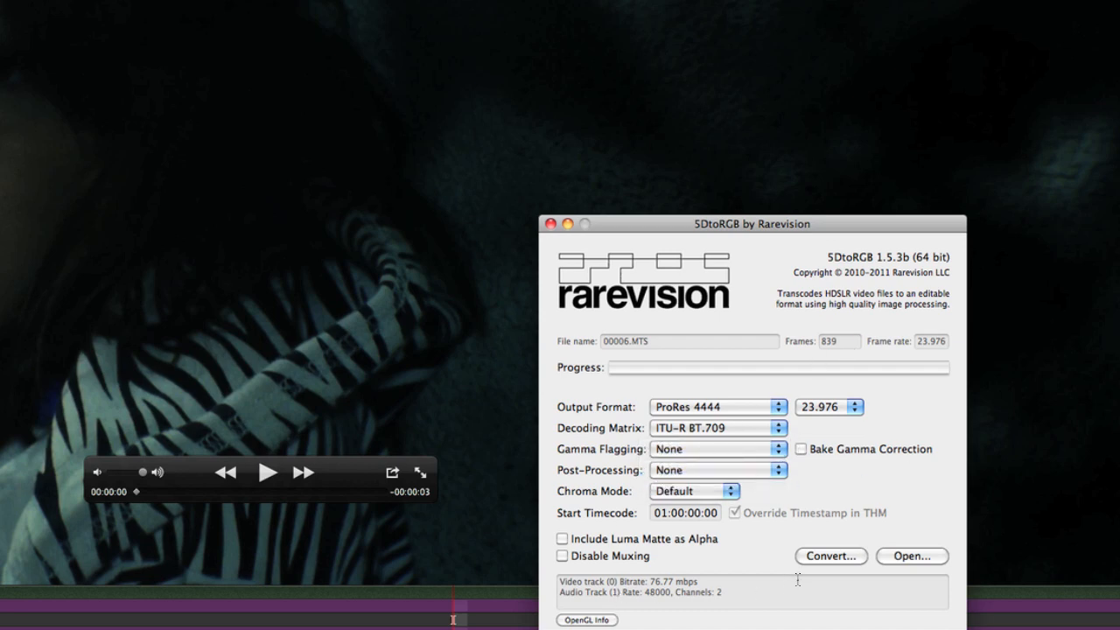
- Start converting the clip to 00006.mov, cancel at the save dialog and move the converter window aside
left_click(828, 554)
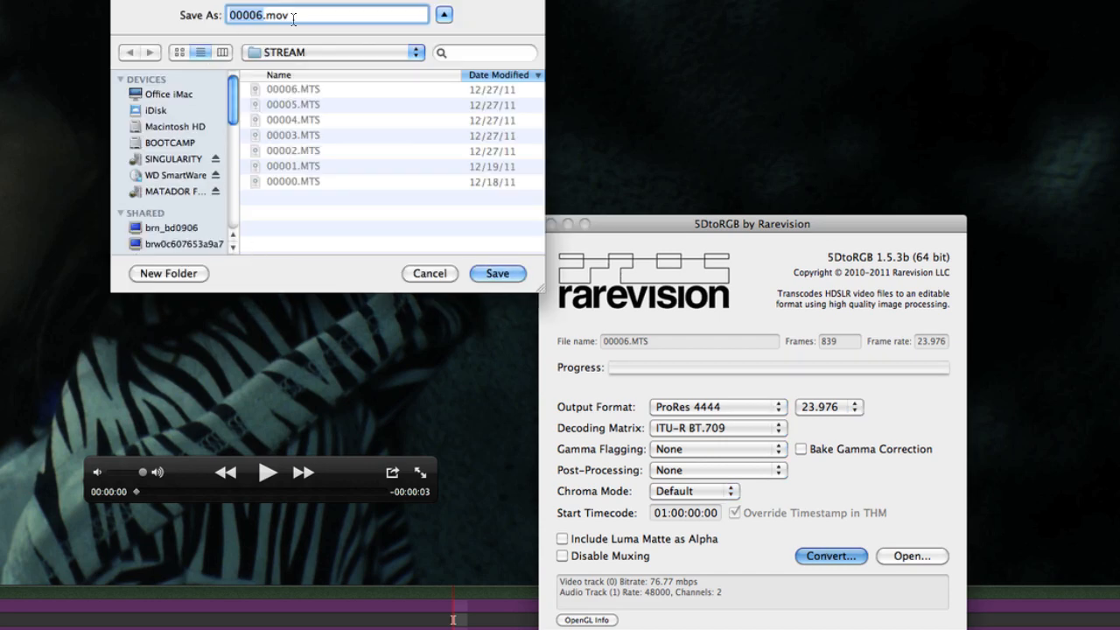
left_click(428, 274)
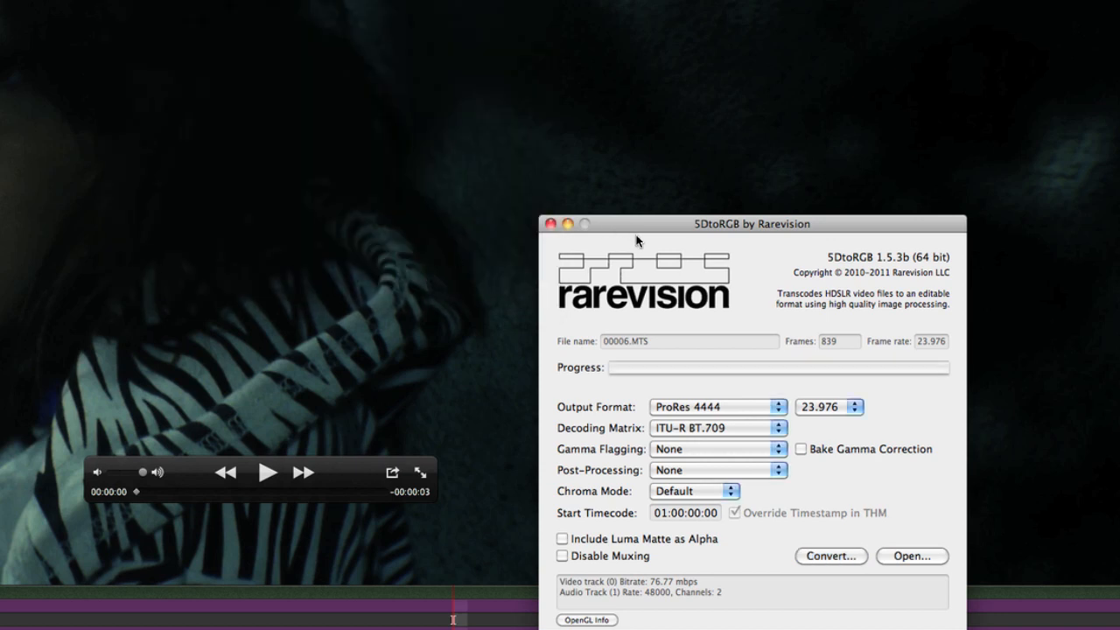
left_click_drag(650, 219, 634, 251)
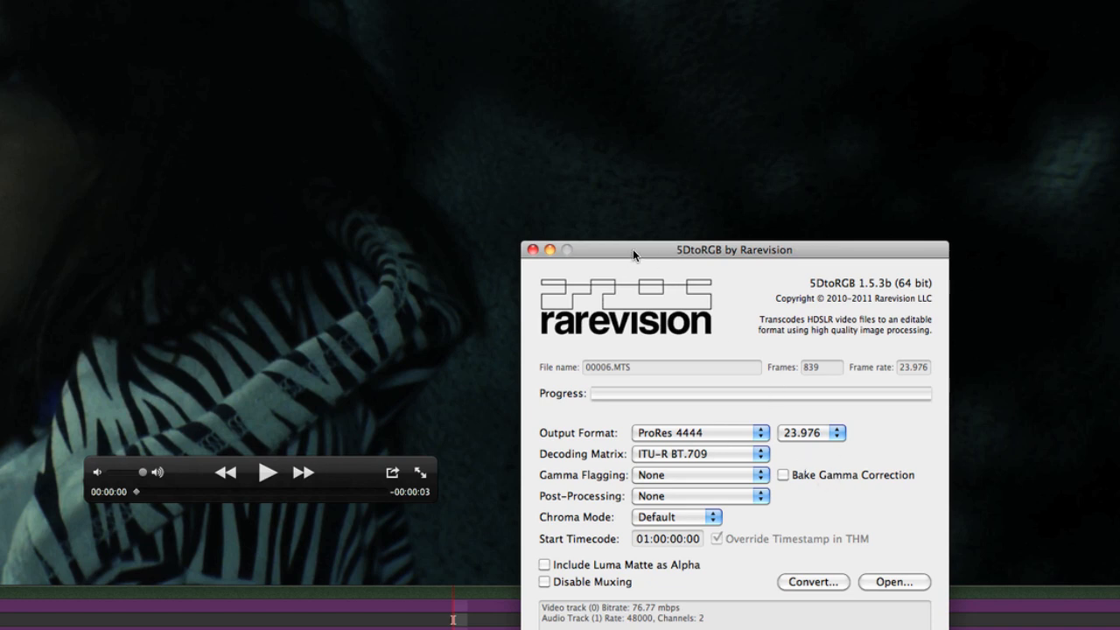
left_click_drag(632, 249, 621, 267)
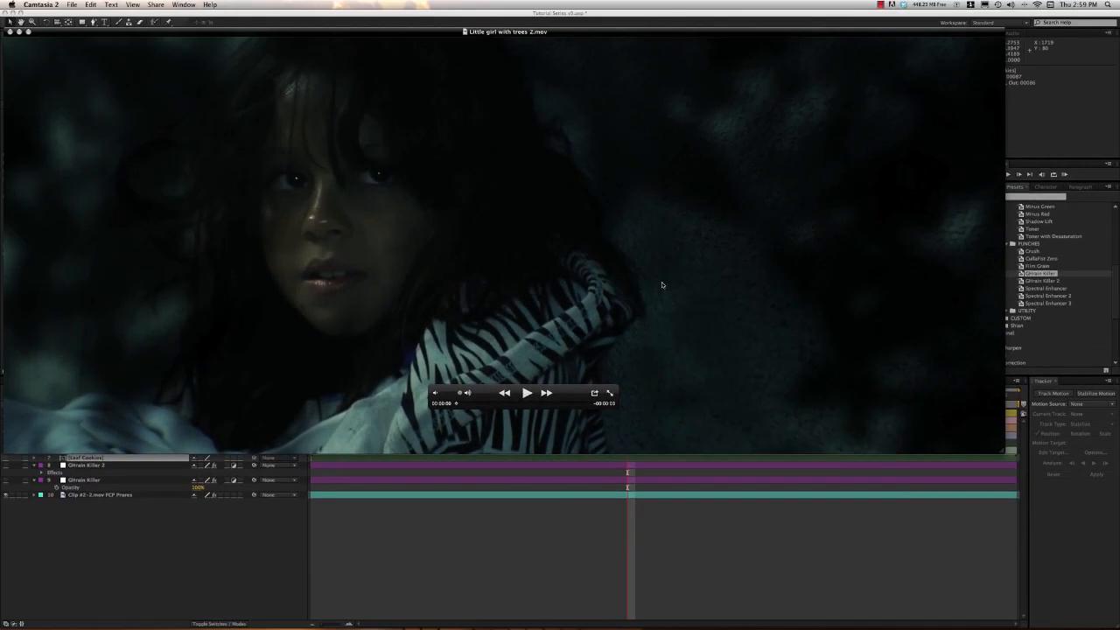
- Leave the full-screen movie view and close teaser demo 2.mov without saving its changes
left_click(582, 247)
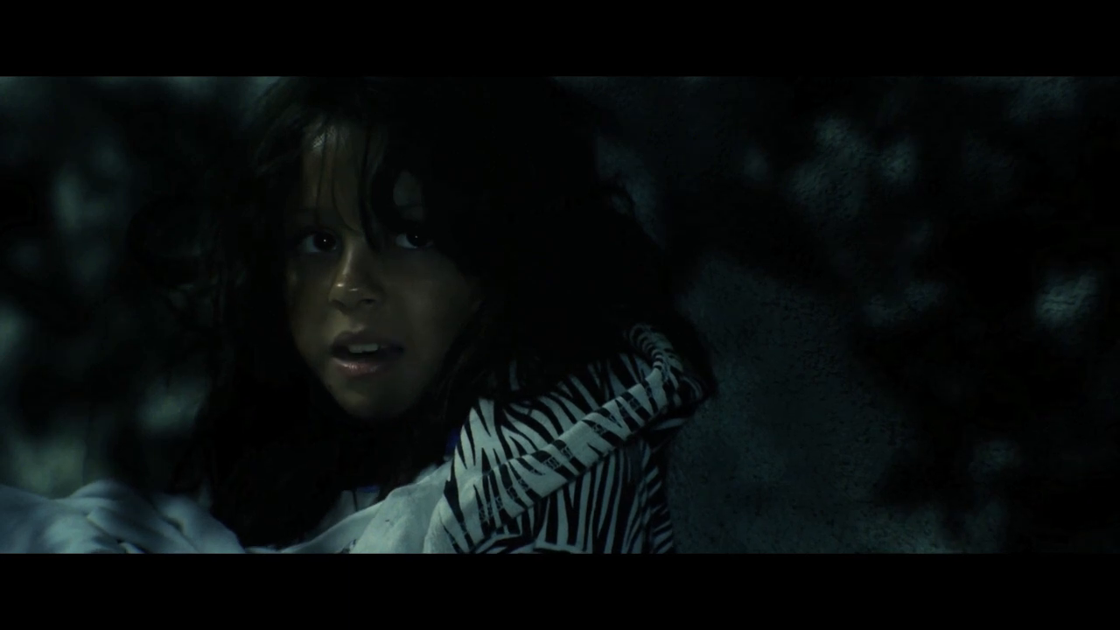
key("Escape")
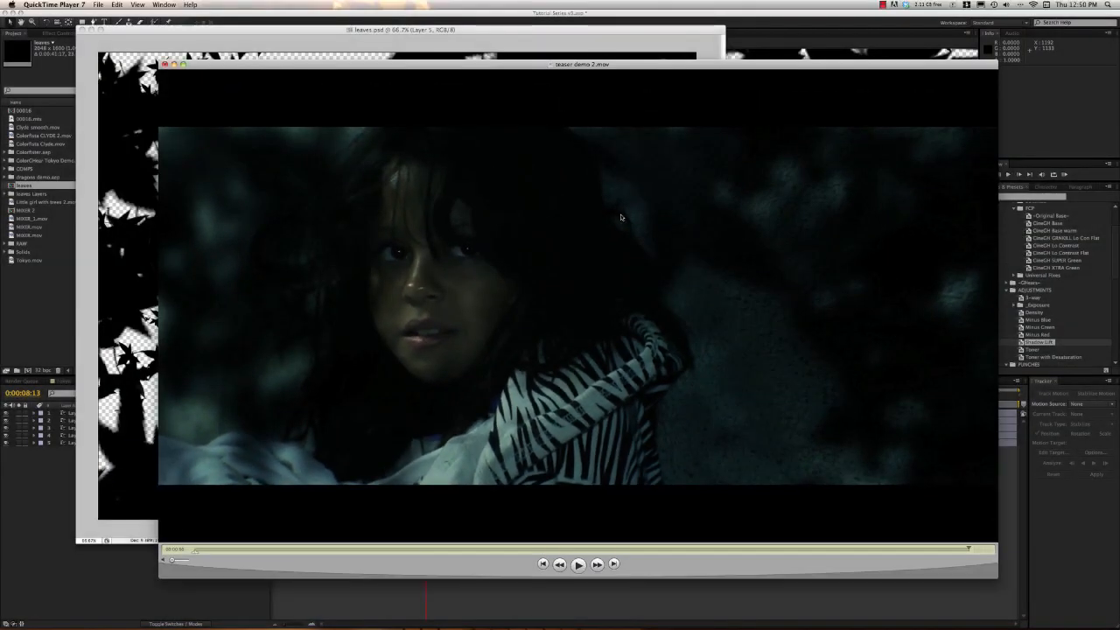
left_click(165, 64)
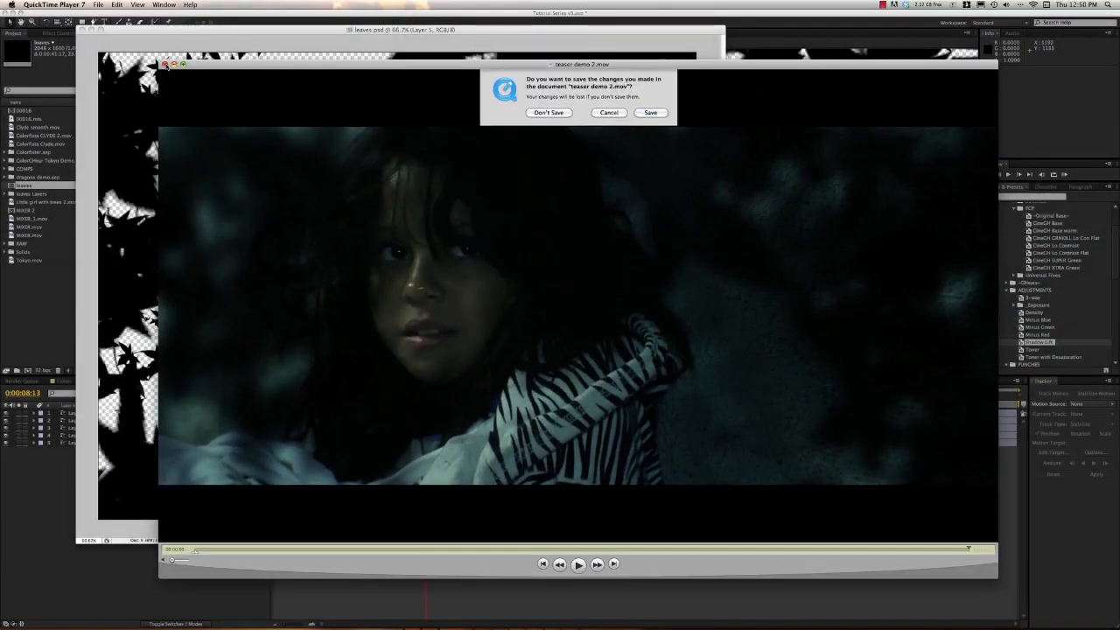
left_click(549, 114)
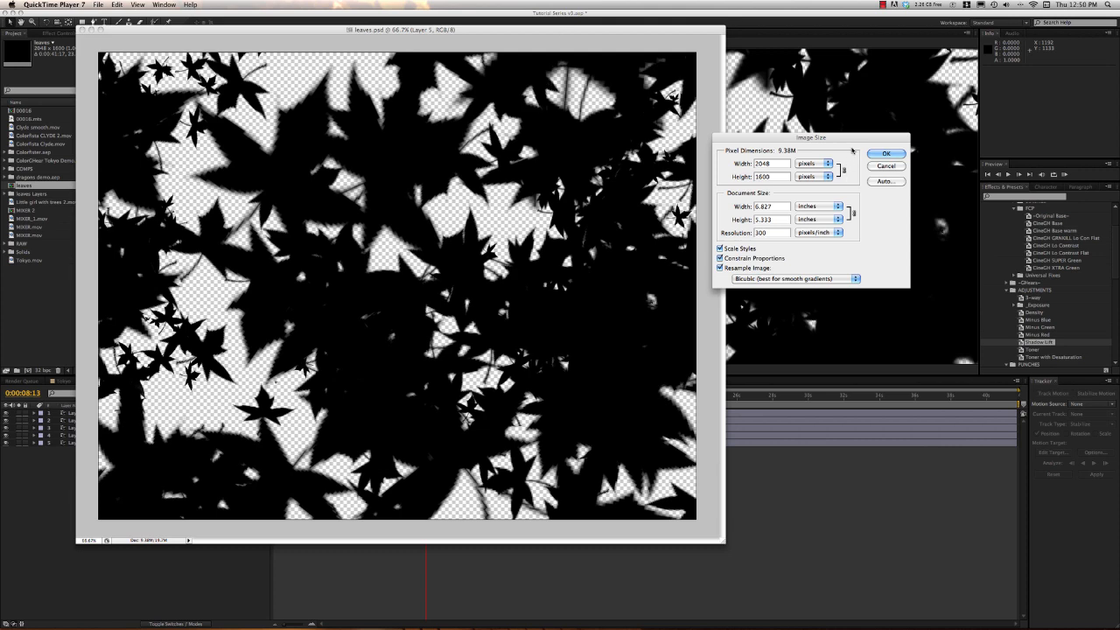
- Check the pixel dimensions of leaves.psd in the Image Size dialog and dismiss it without changes
left_click_drag(854, 137, 922, 130)
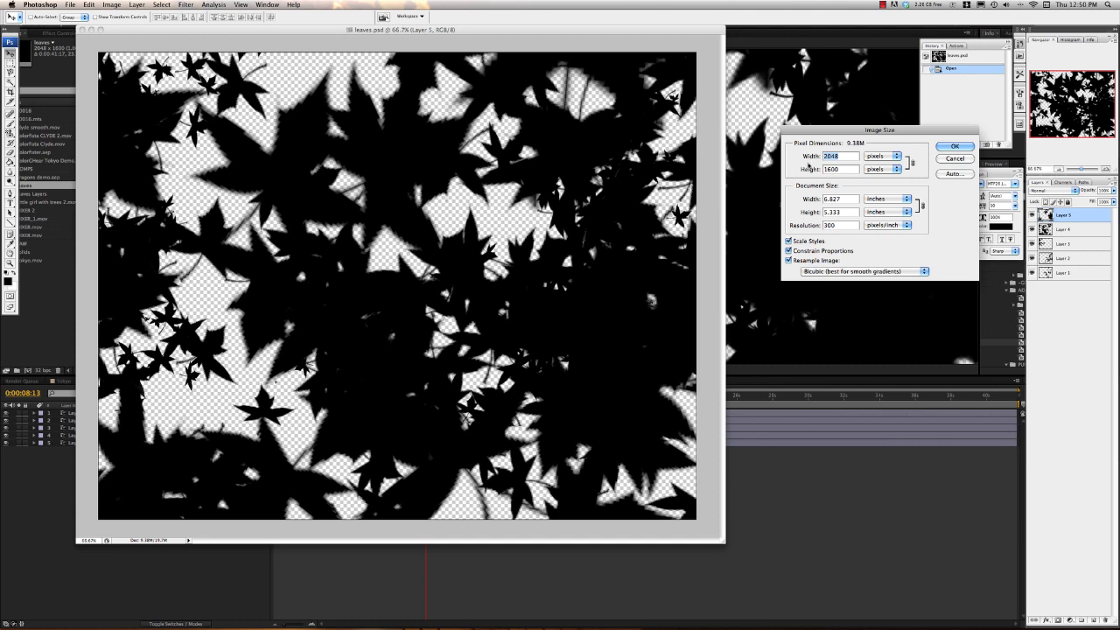
left_click(957, 158)
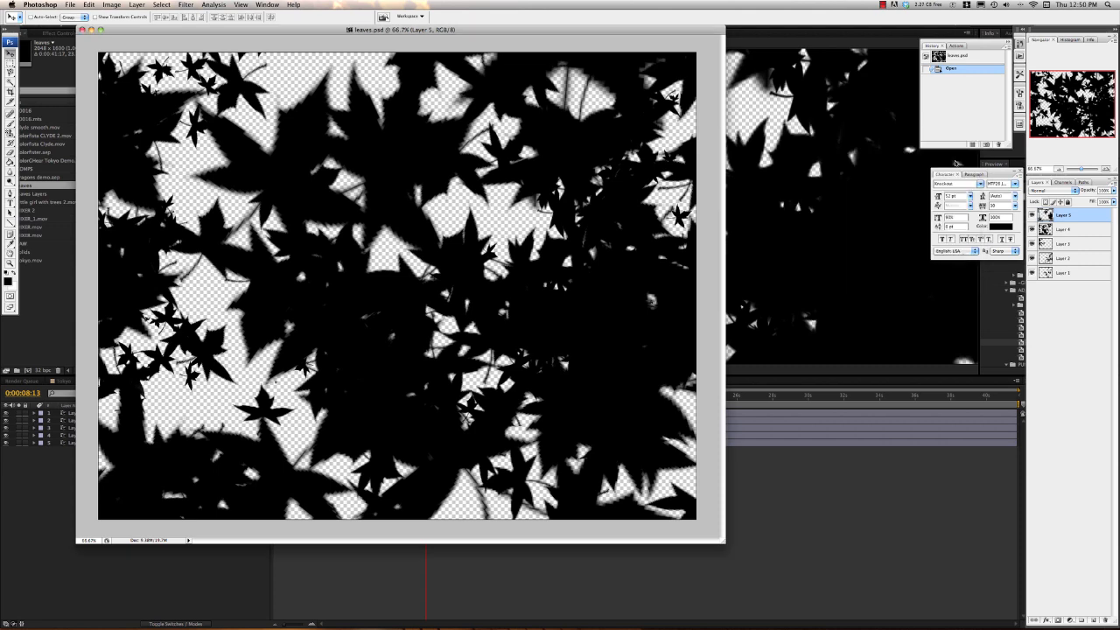
left_click_drag(552, 24, 575, 27)
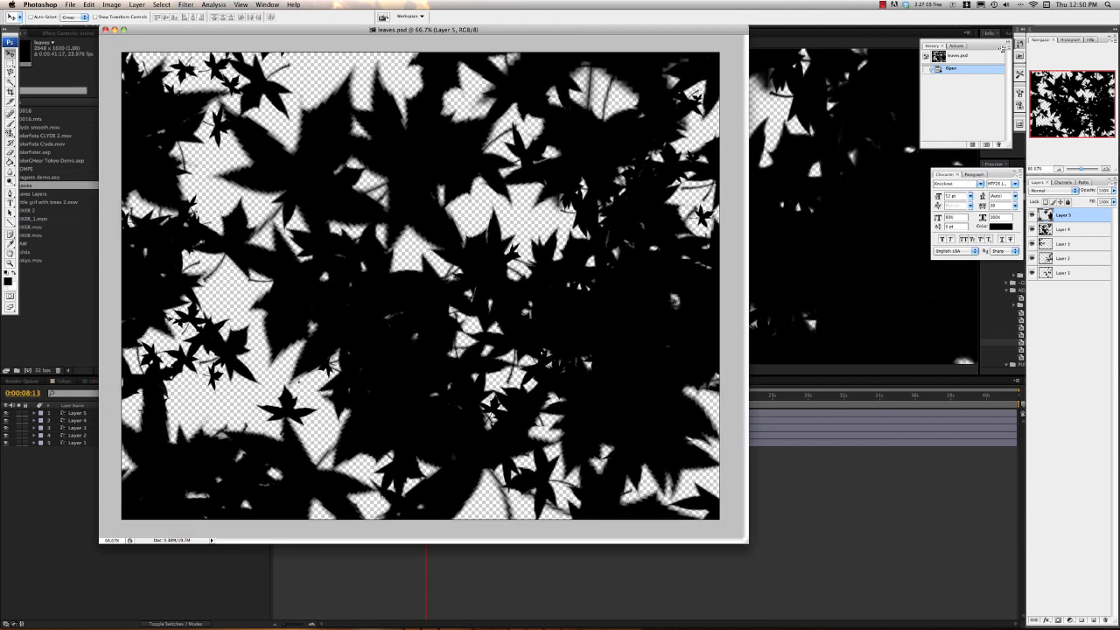
- Hide the five leaf layers of leaves.psd, view Layer 3 alone, and make all layers visible again
left_click(1032, 215)
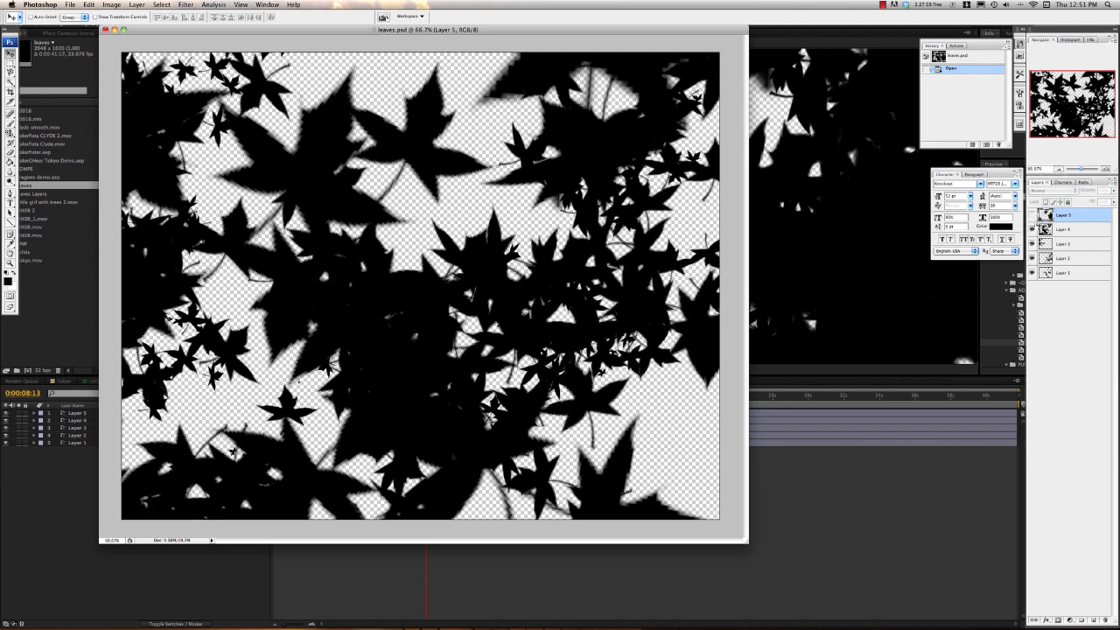
left_click(1031, 230)
left_click(1032, 244)
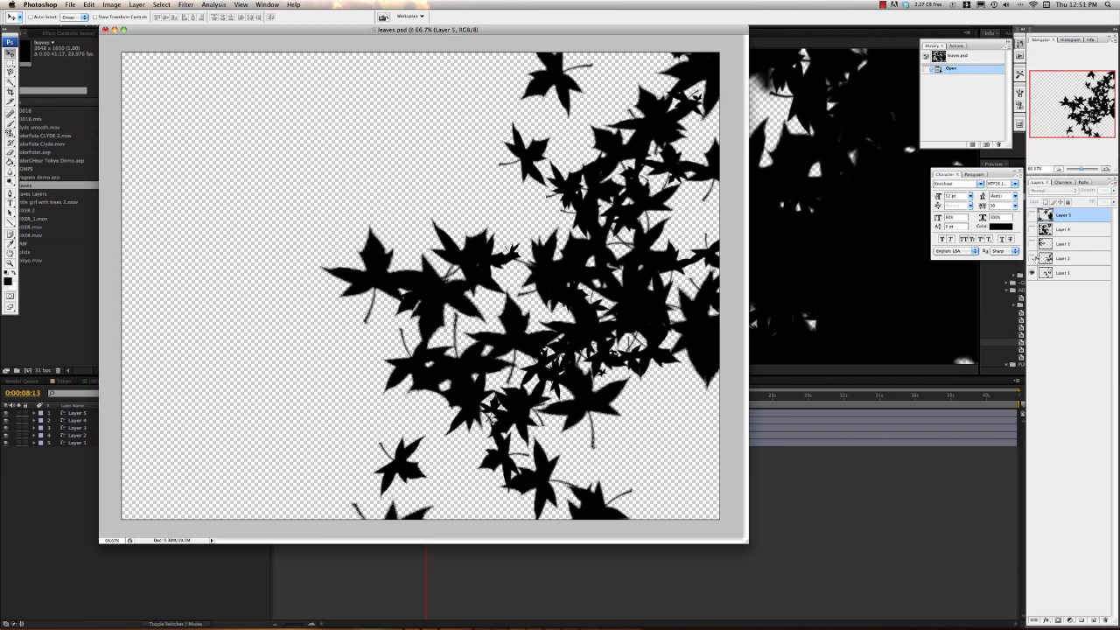
left_click(1032, 258)
left_click(1032, 272)
left_click(1032, 244)
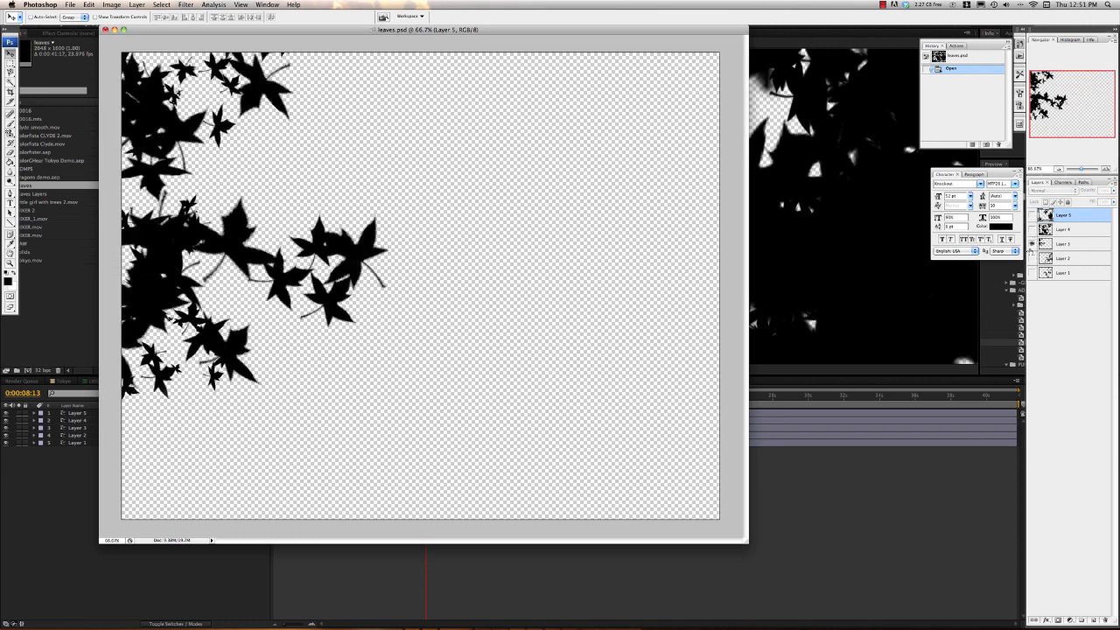
left_click_drag(1030, 272, 1029, 217)
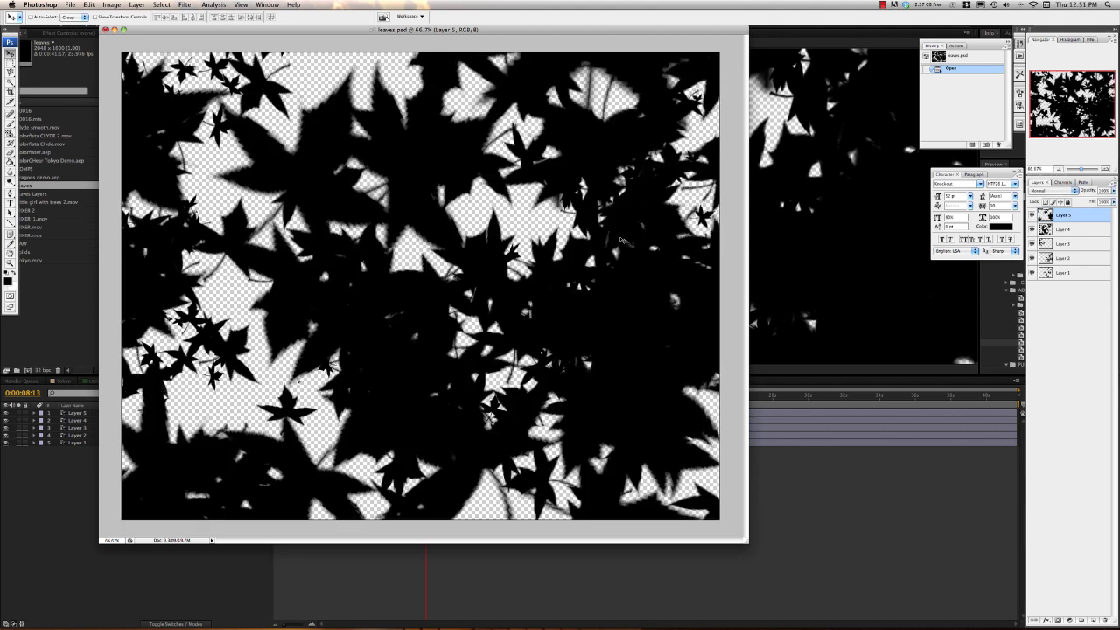
- Quit Photoshop without saving the changes to leaves.psd
left_click(45, 4)
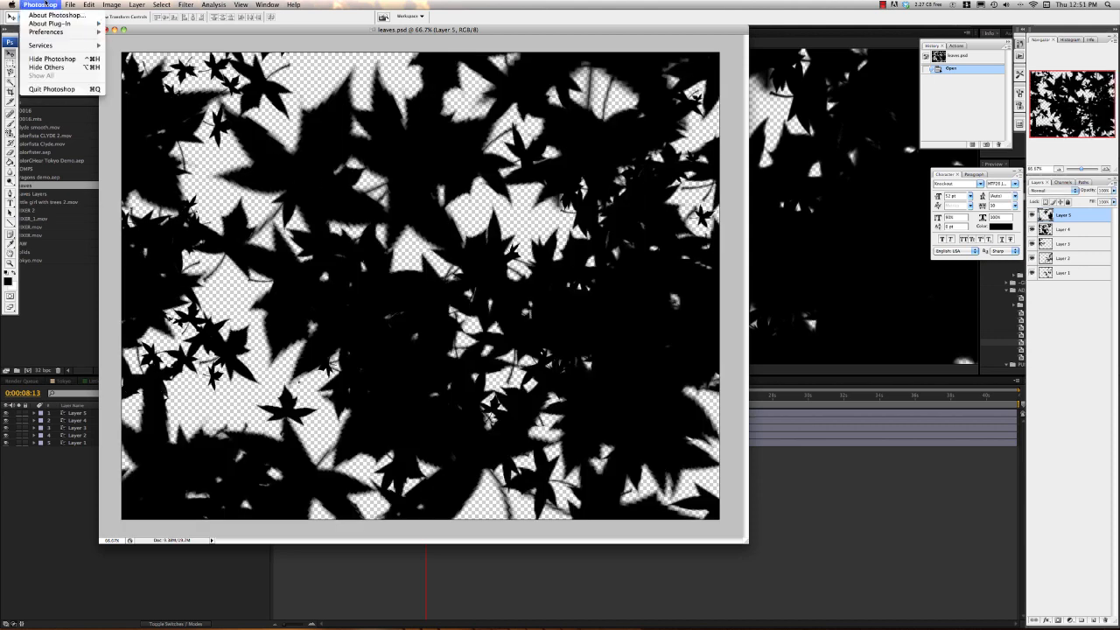
left_click(53, 93)
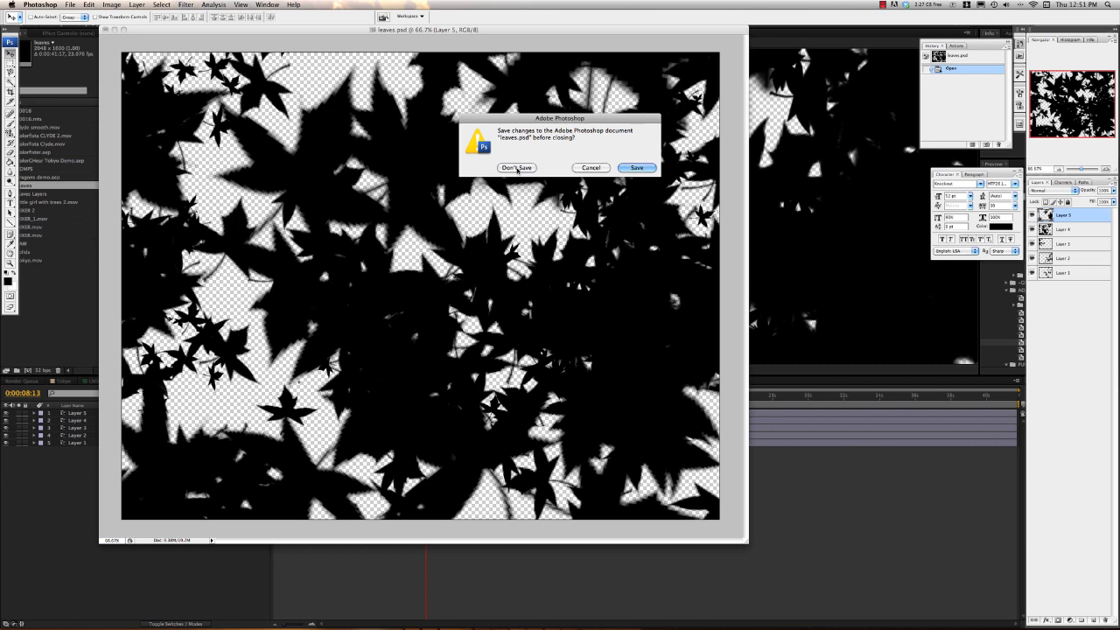
left_click(516, 167)
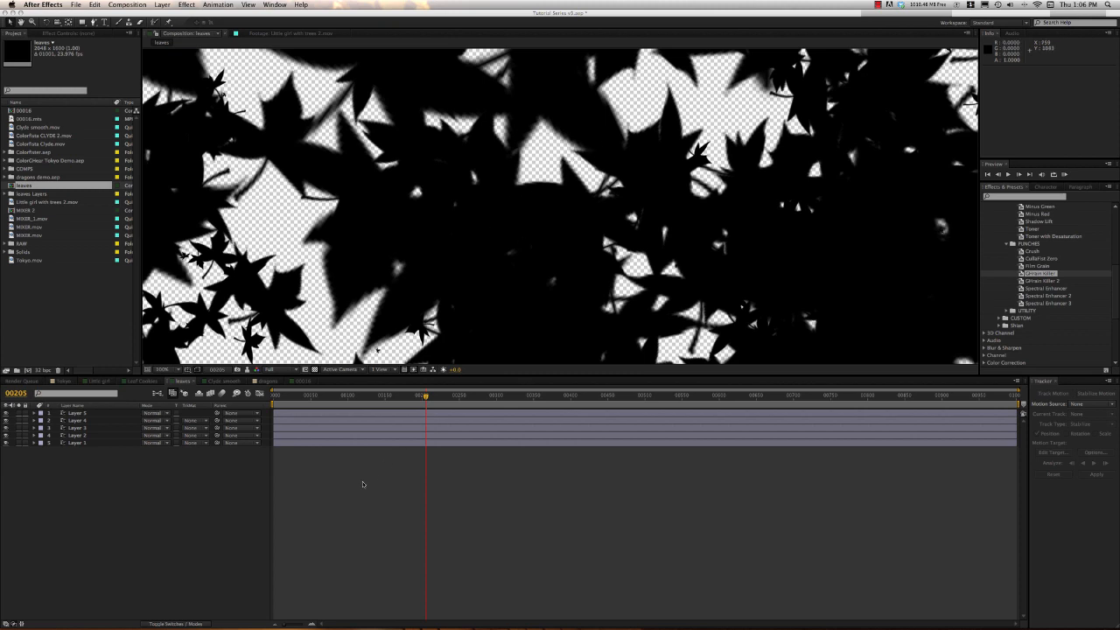
- Start importing leaves.psd into the project as Composition - Retain Layer Sizes, and cancel at its layer options
left_click(94, 296)
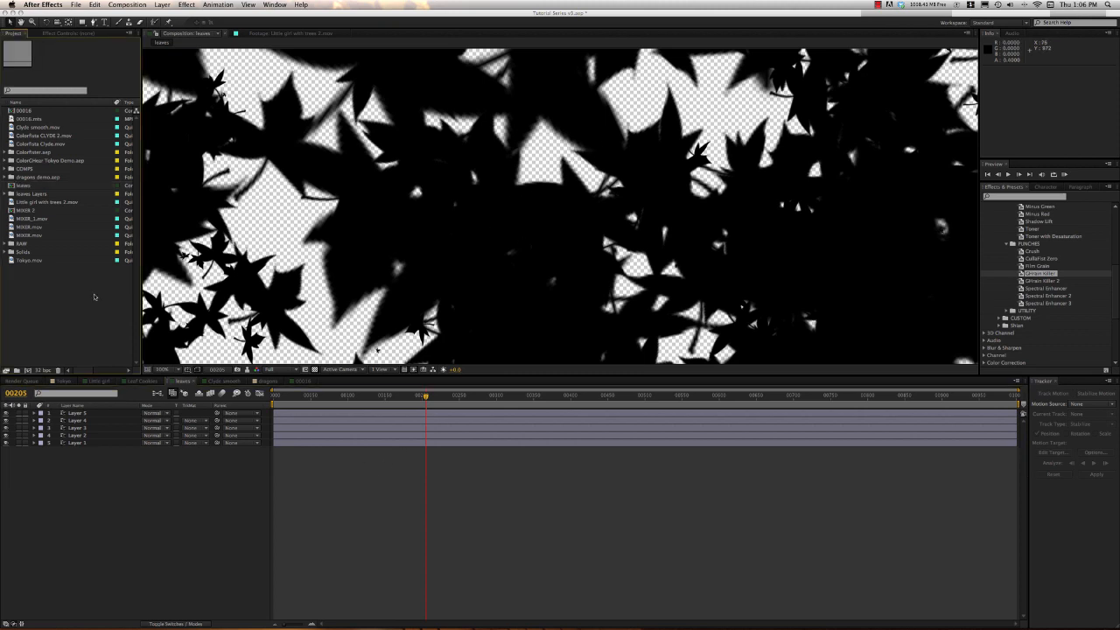
right_click(43, 296)
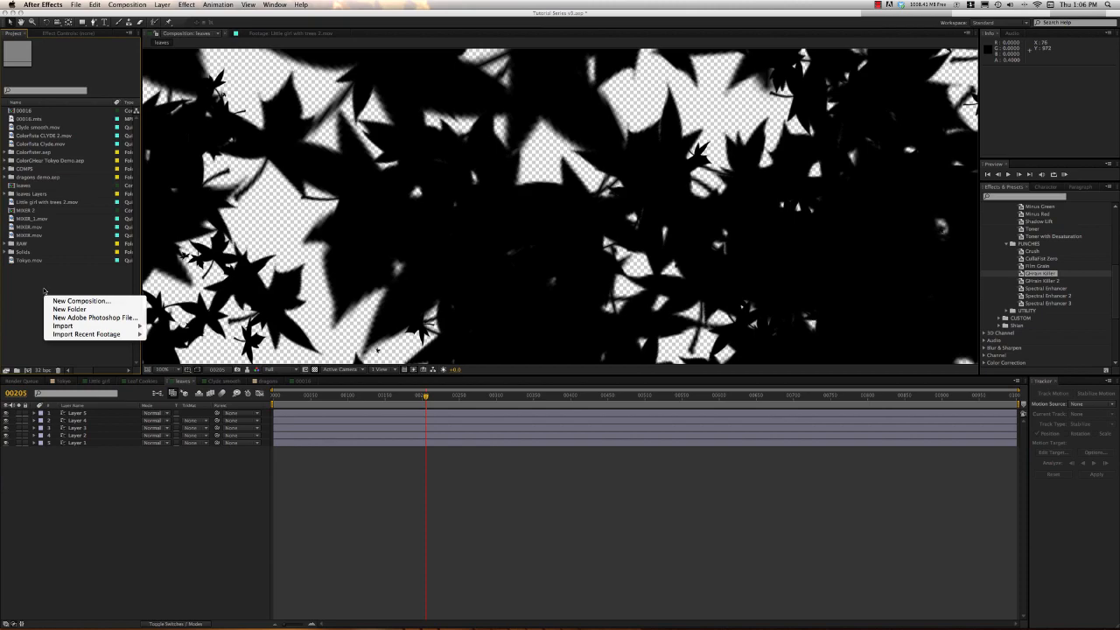
mouse_move(63, 325)
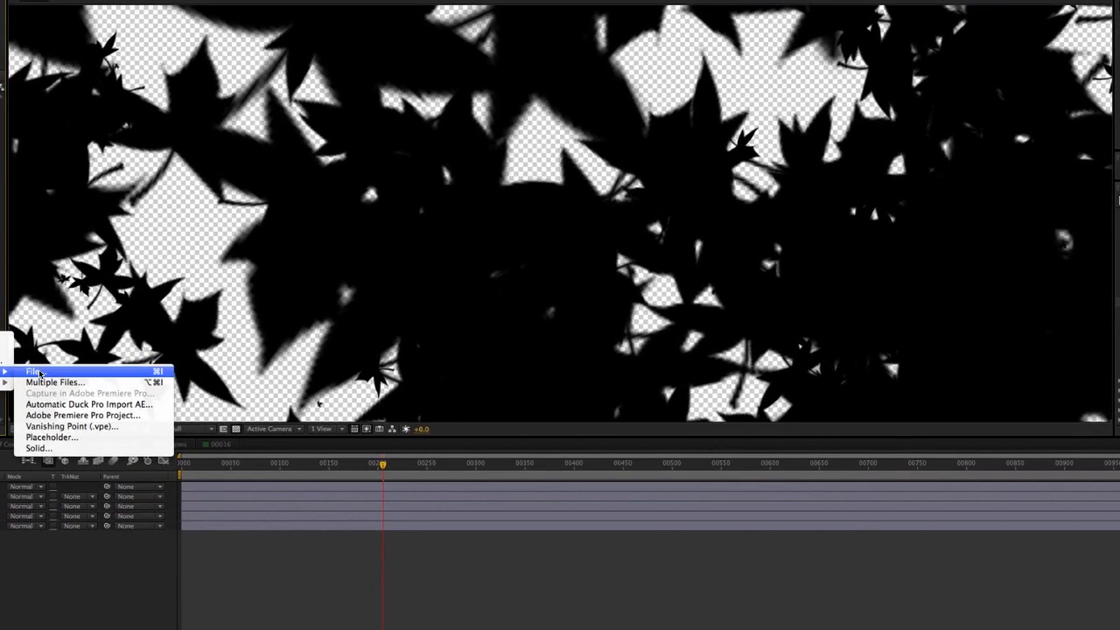
left_click(162, 326)
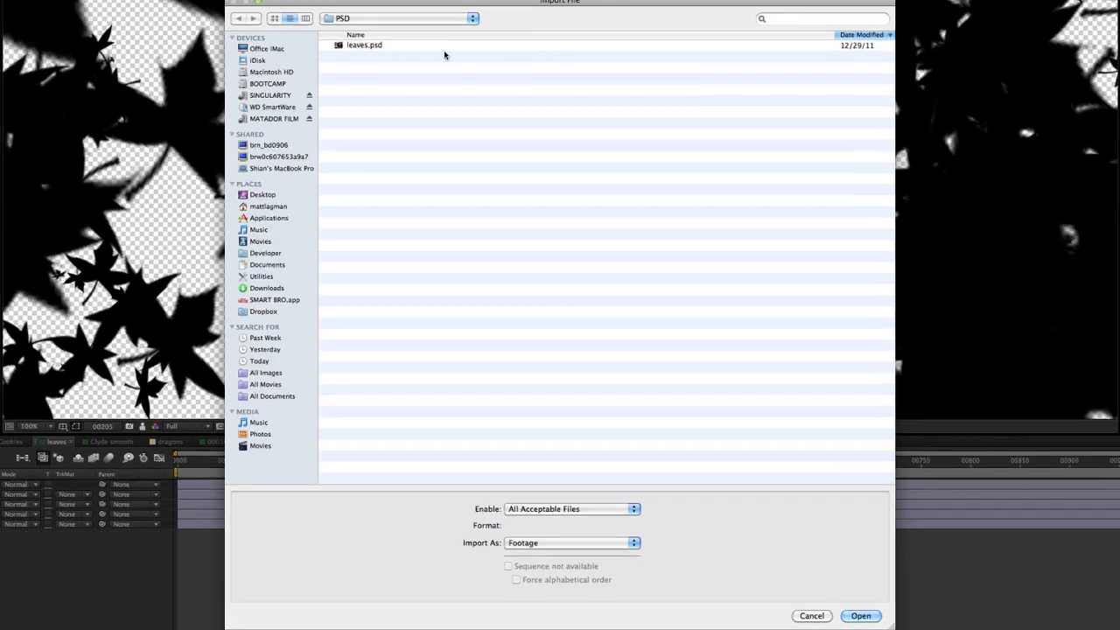
left_click(445, 54)
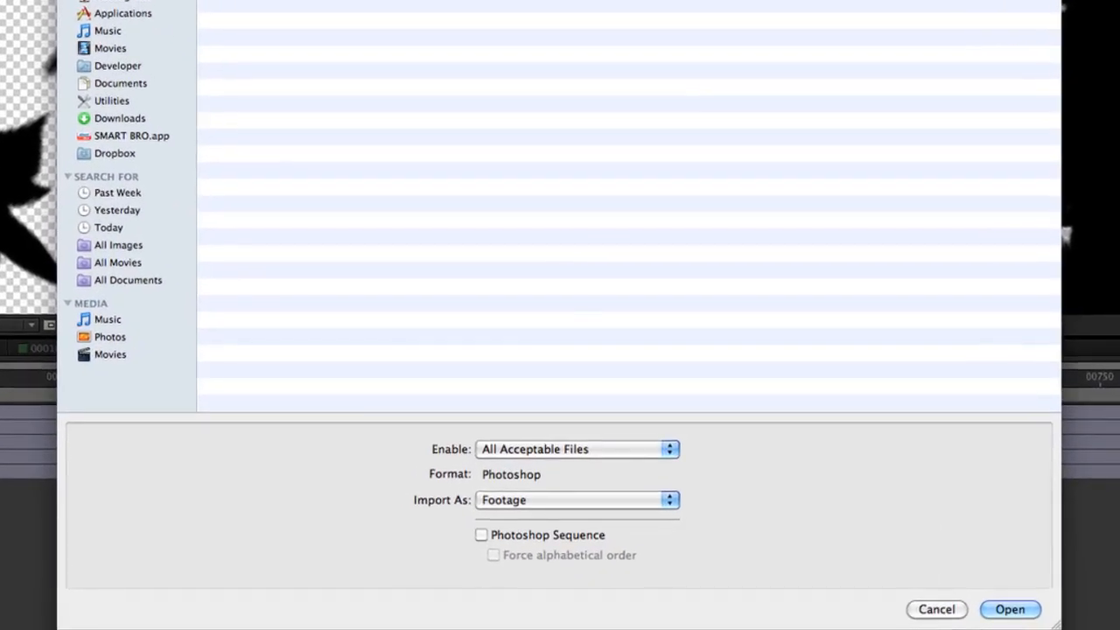
left_click(551, 500)
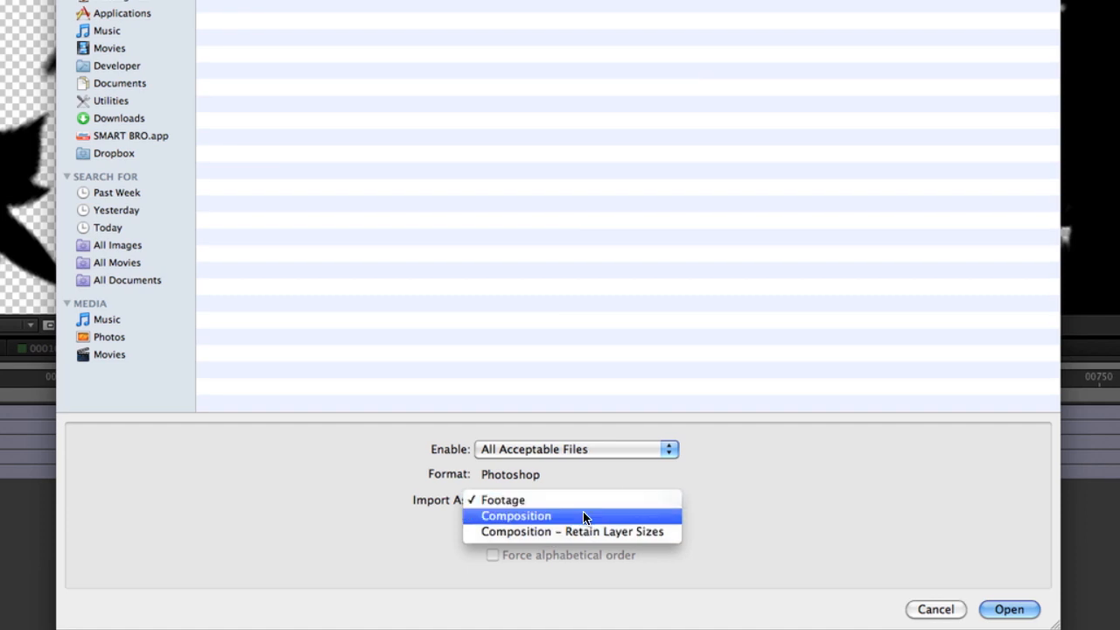
left_click(540, 531)
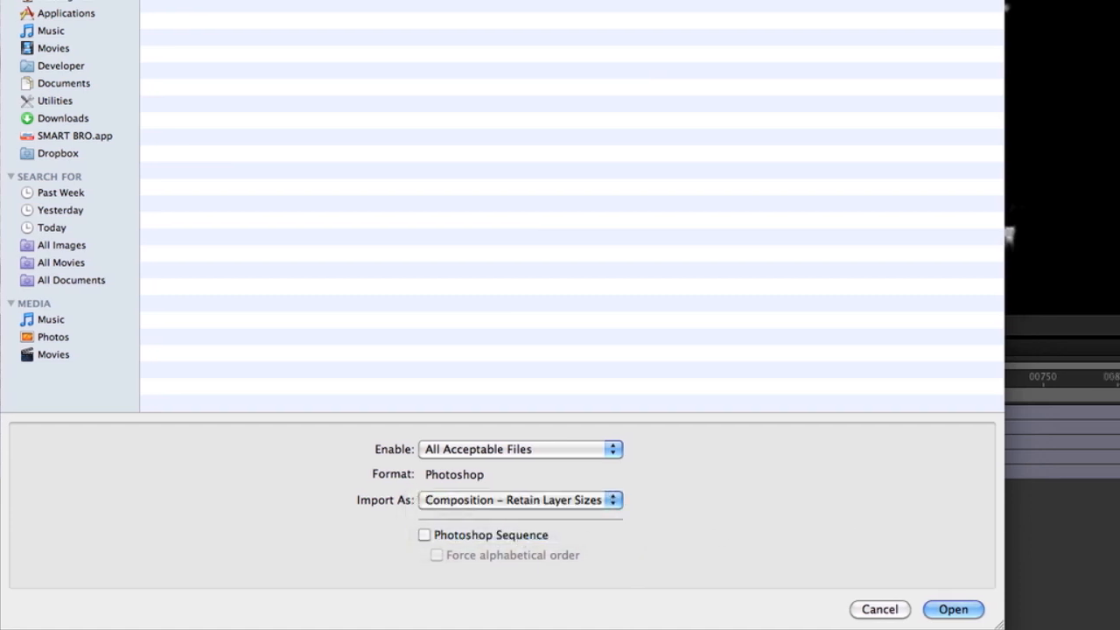
left_click(954, 610)
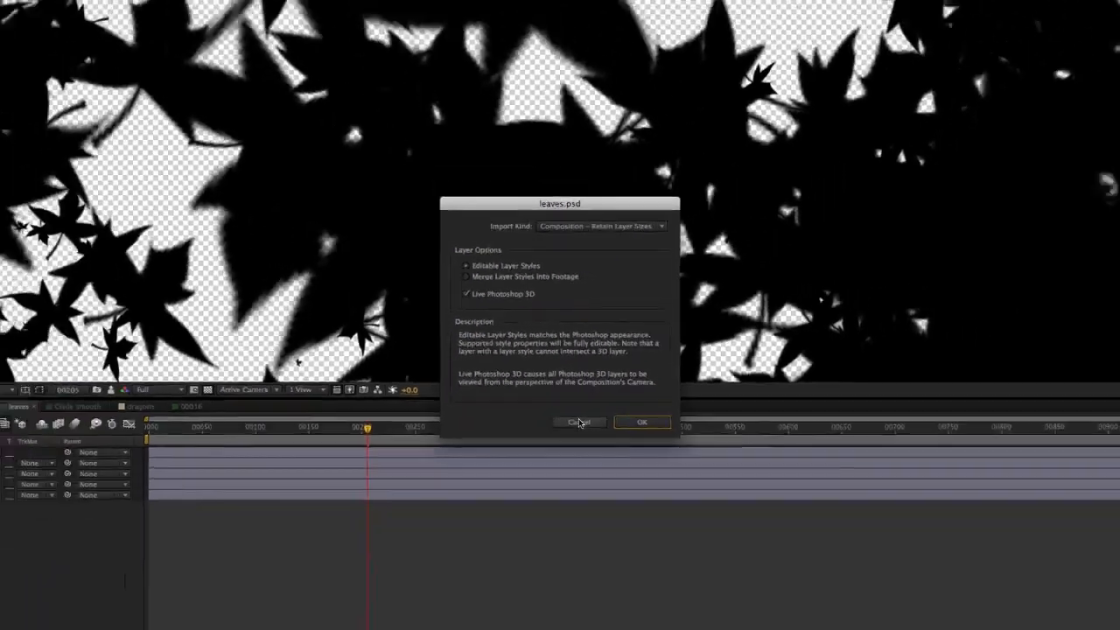
left_click(579, 422)
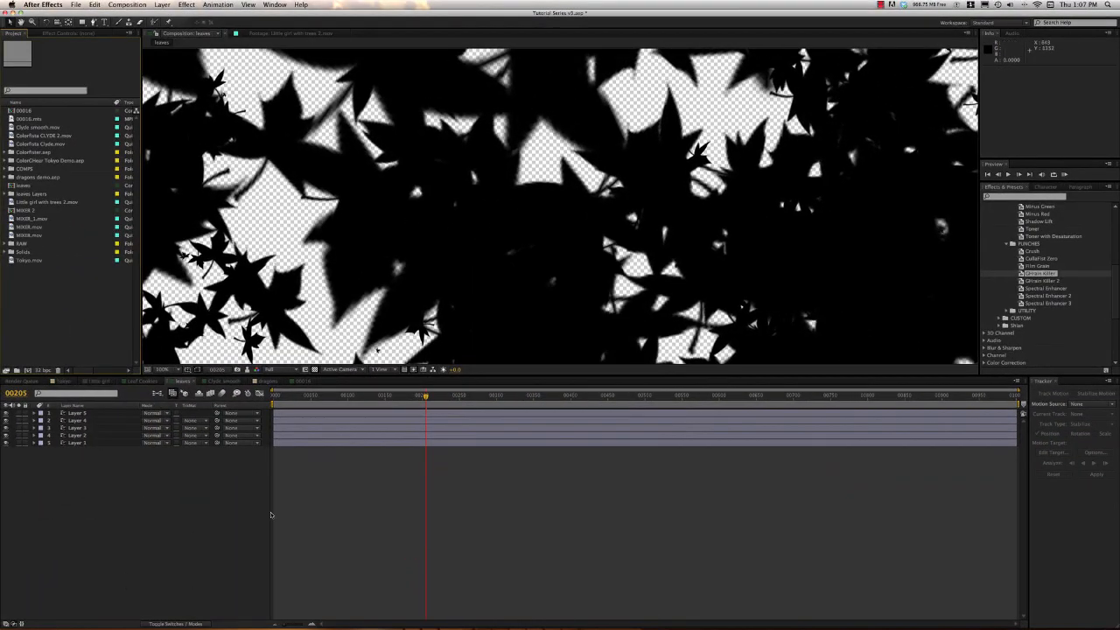
- Hide all five layers of the leaves composition, view Layer 2 and Layer 4 alone, and make every layer visible again
left_click(5, 413)
left_click(6, 421)
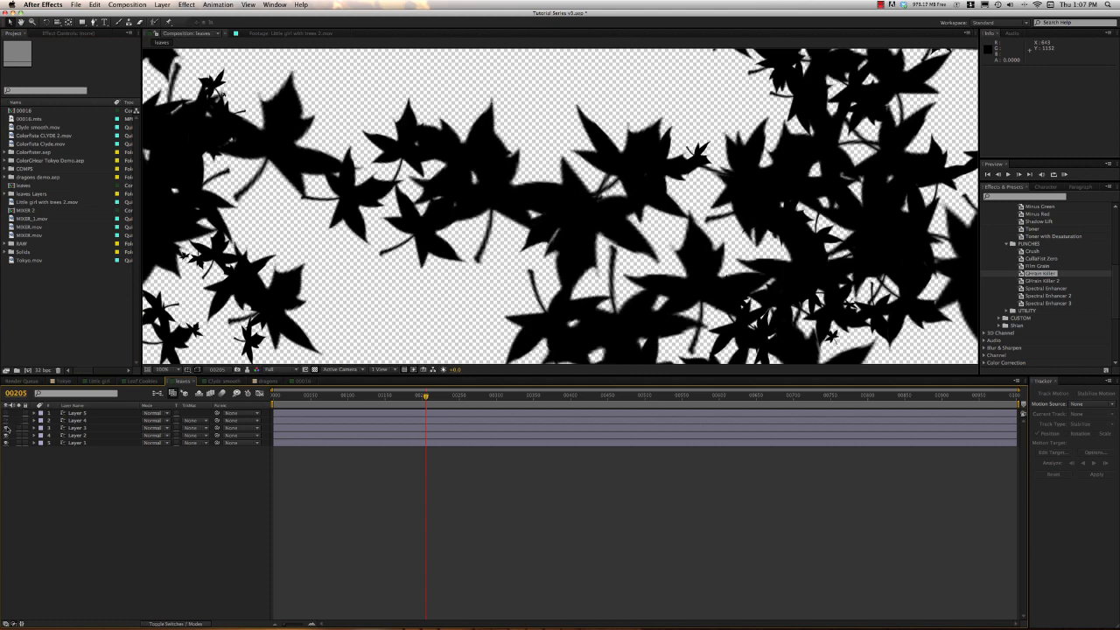
left_click(7, 428)
left_click(6, 435)
left_click(5, 443)
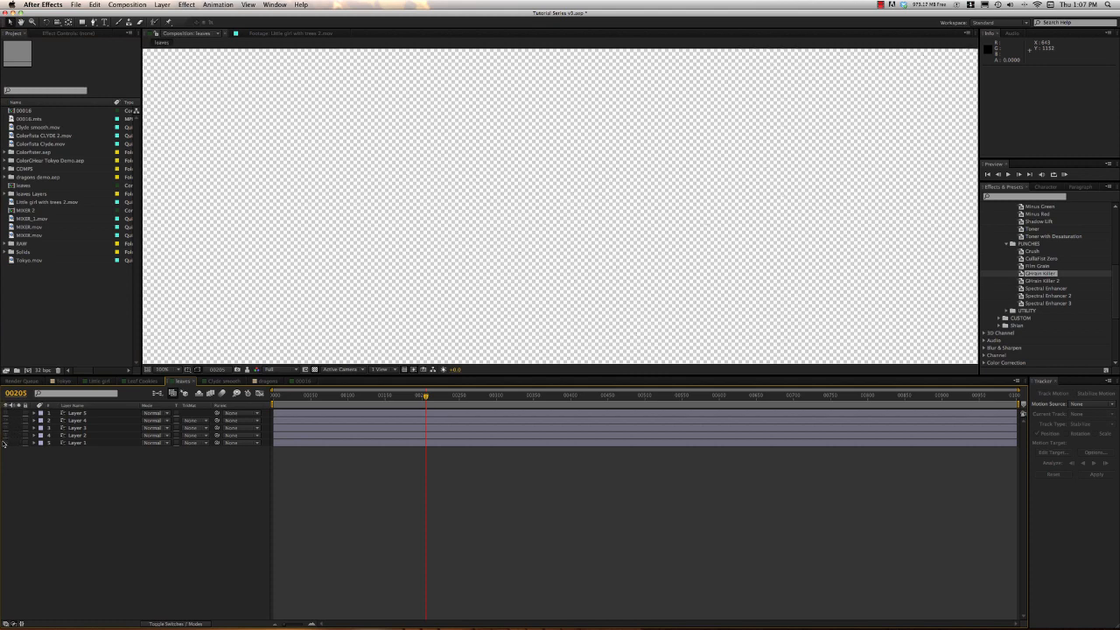
left_click(6, 435)
left_click(6, 421)
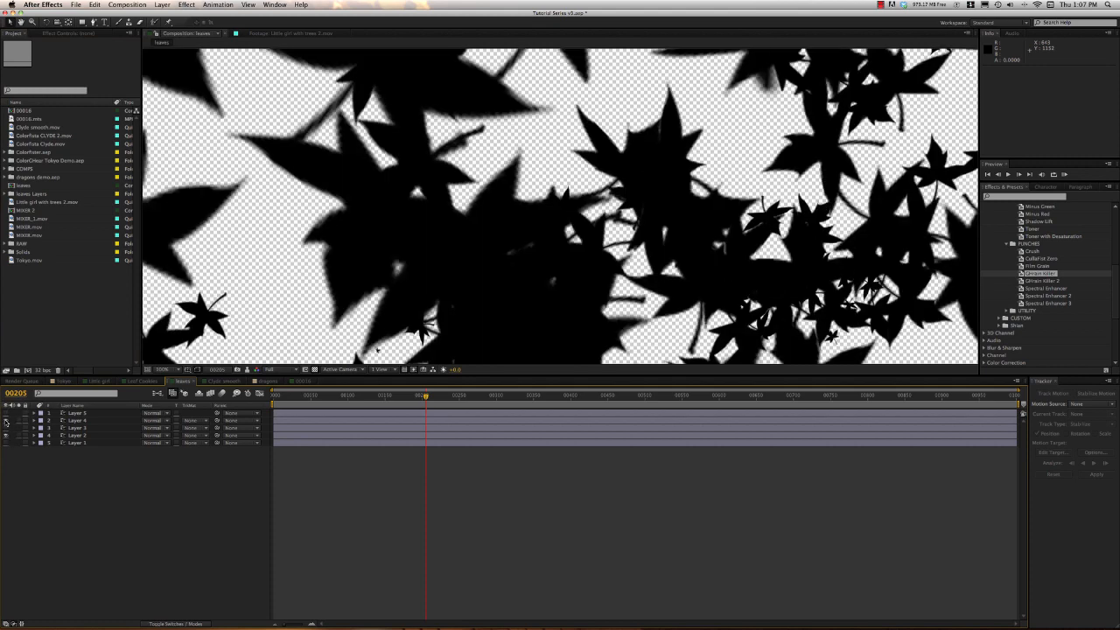
left_click_drag(6, 413, 6, 443)
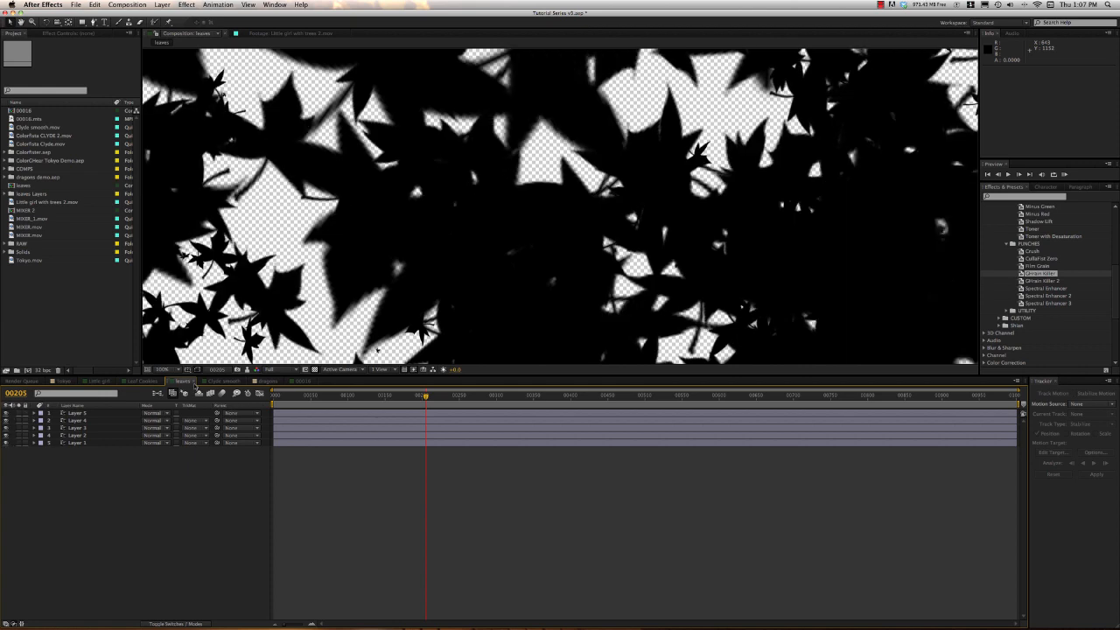
- Close the leaves composition's timeline and open the Leaf Cookies composition
left_click(380, 415)
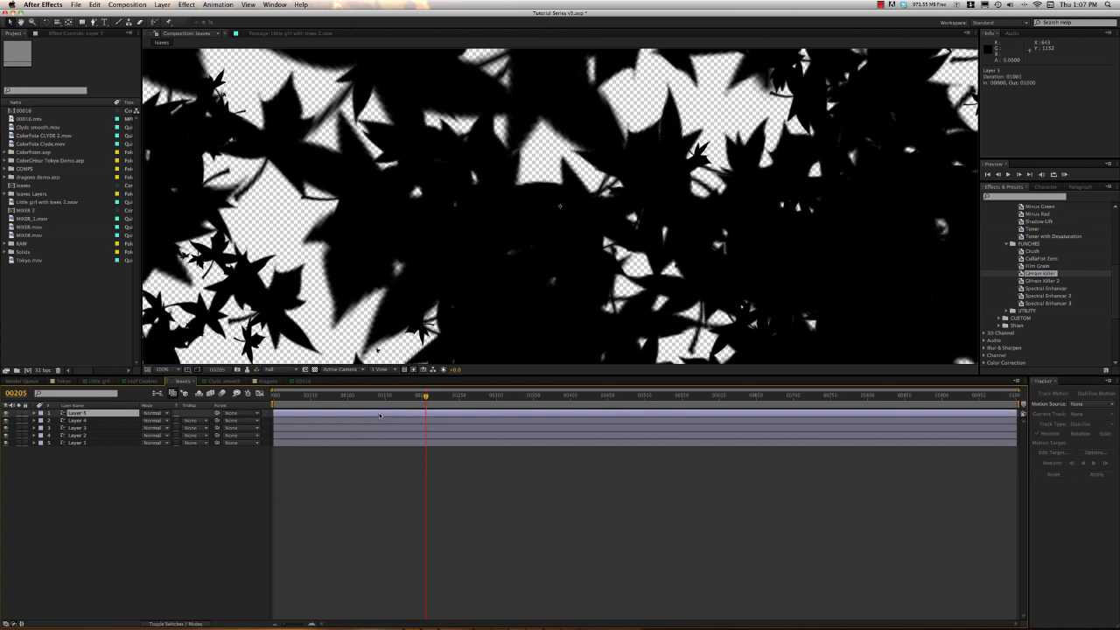
left_click(193, 381)
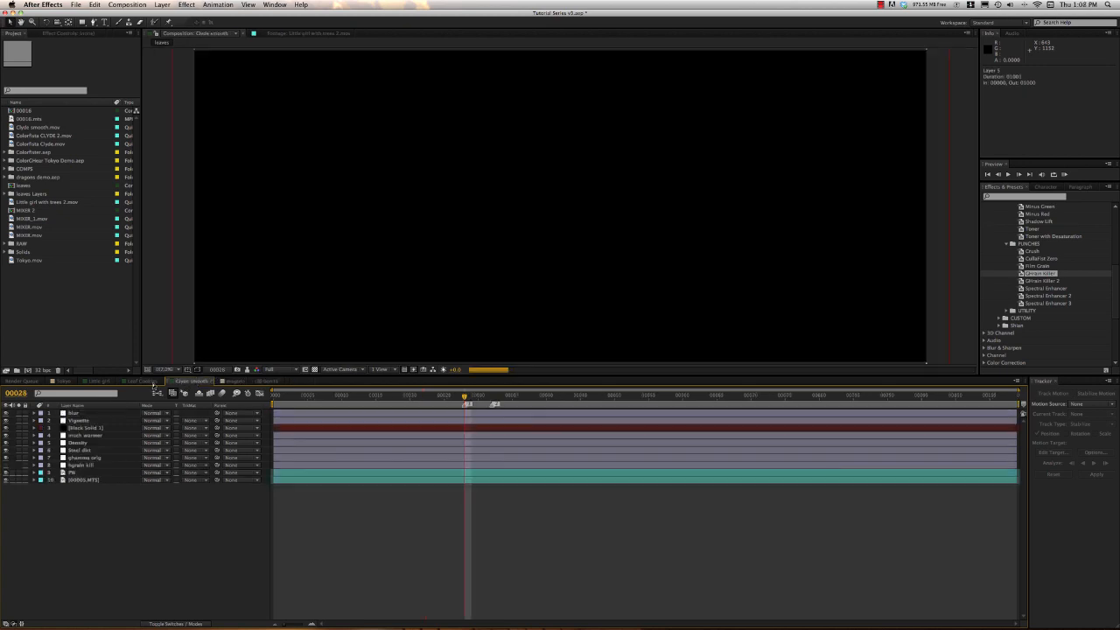
left_click(151, 382)
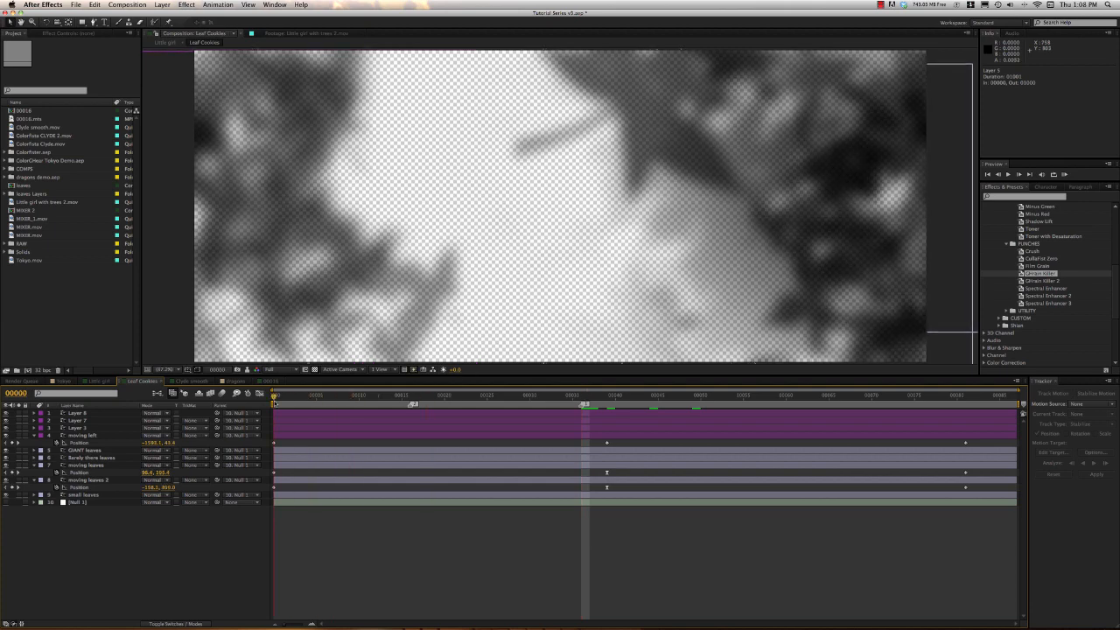
- Reveal Layer 3's Position in Leaf Cookies and enable its keyframing at frame 39
left_click(271, 396)
left_click_drag(271, 402, 604, 407)
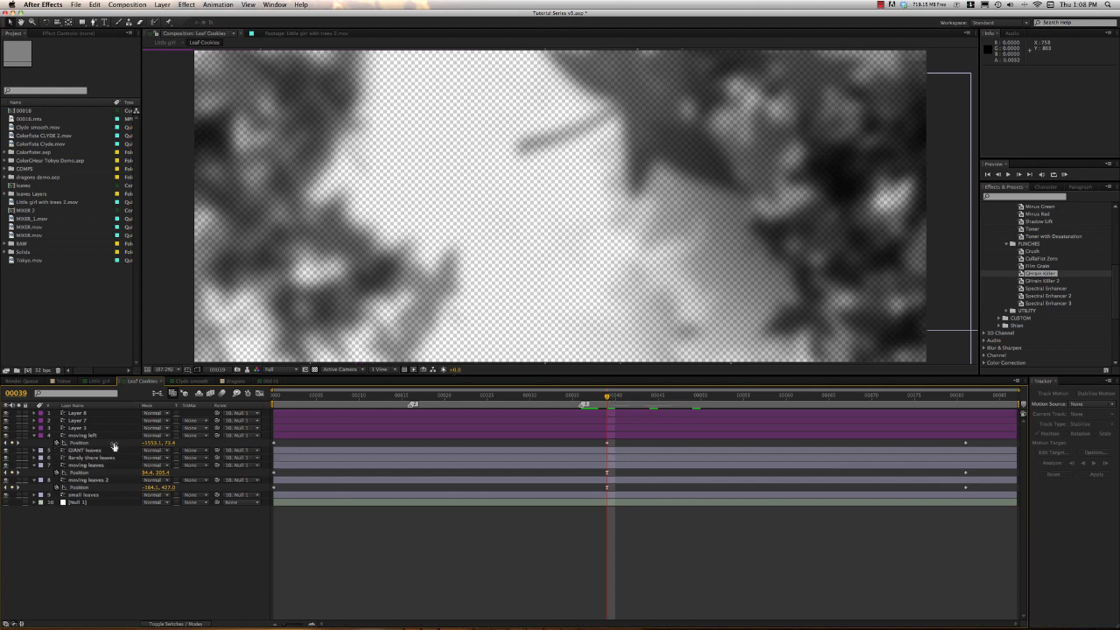
left_click(346, 430)
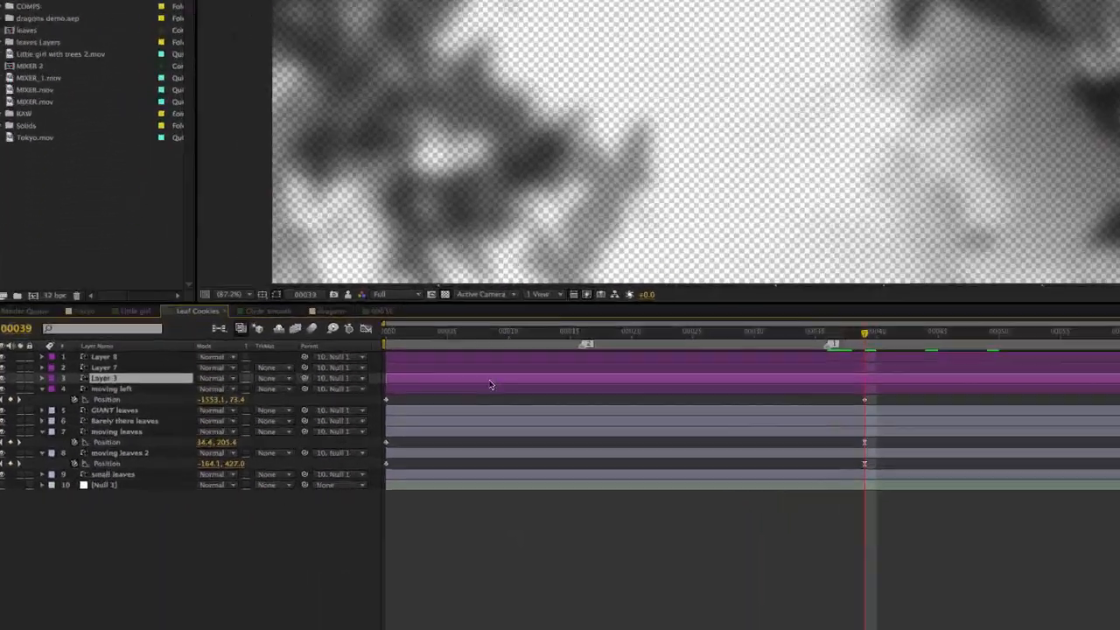
key("p")
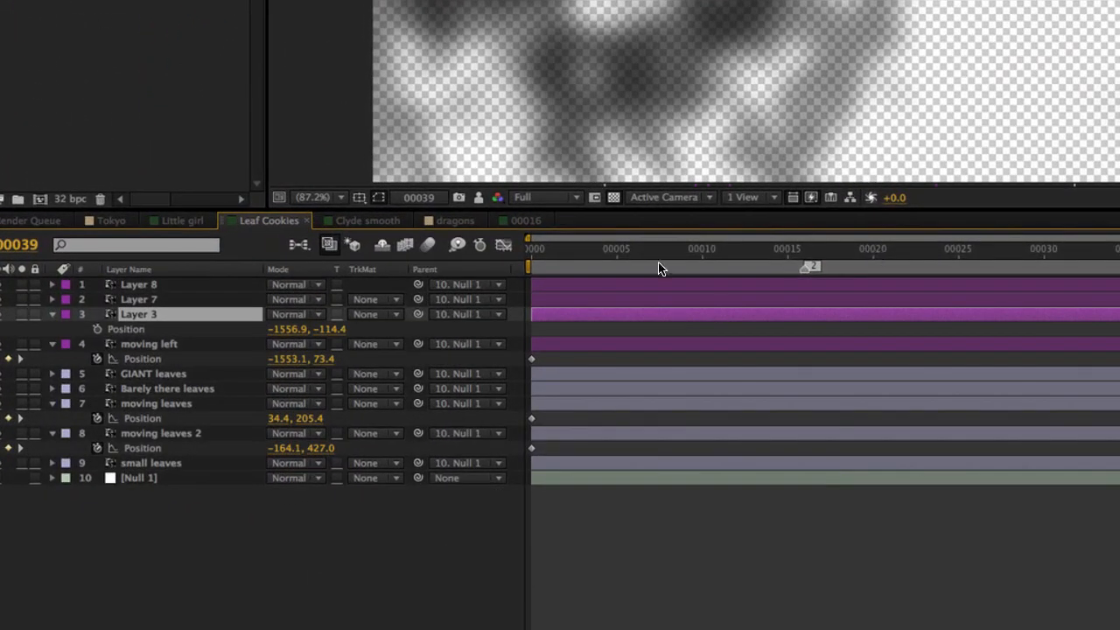
left_click(97, 329)
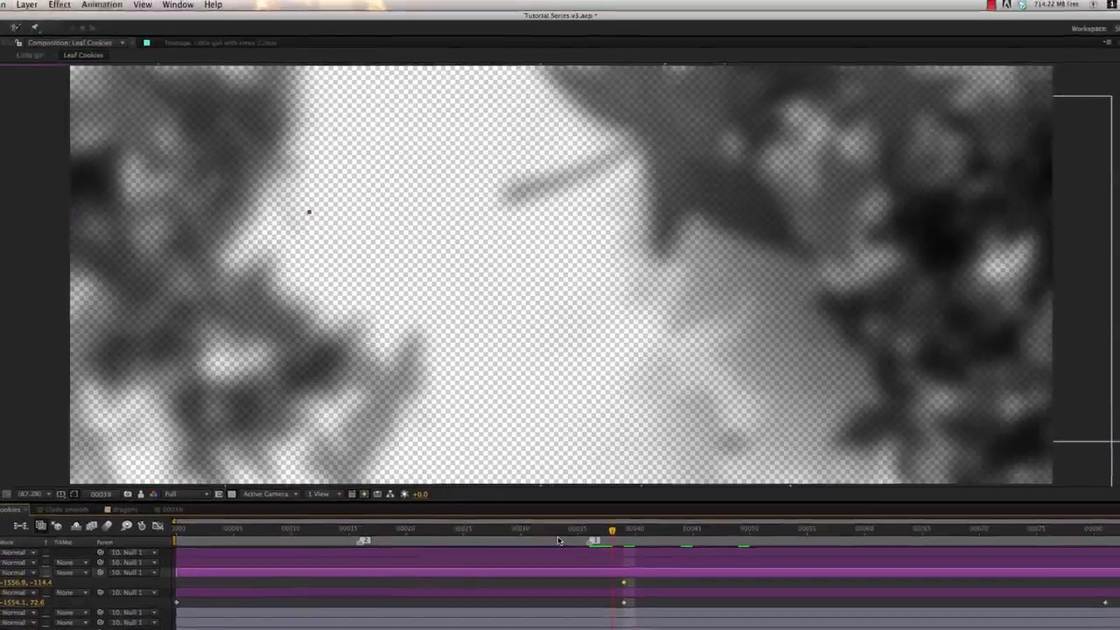
left_click(626, 535)
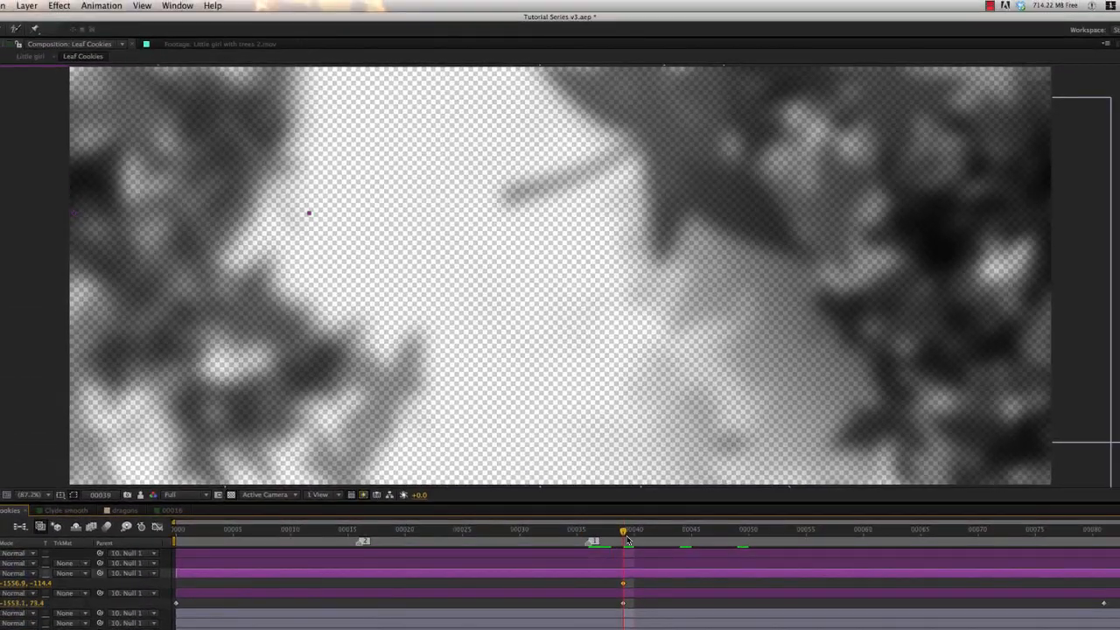
- At frame 0, shift Layer 3 horizontally toward the frame's centre by about 200 pixels to set a Position keyframe
left_click_drag(627, 539, 175, 535)
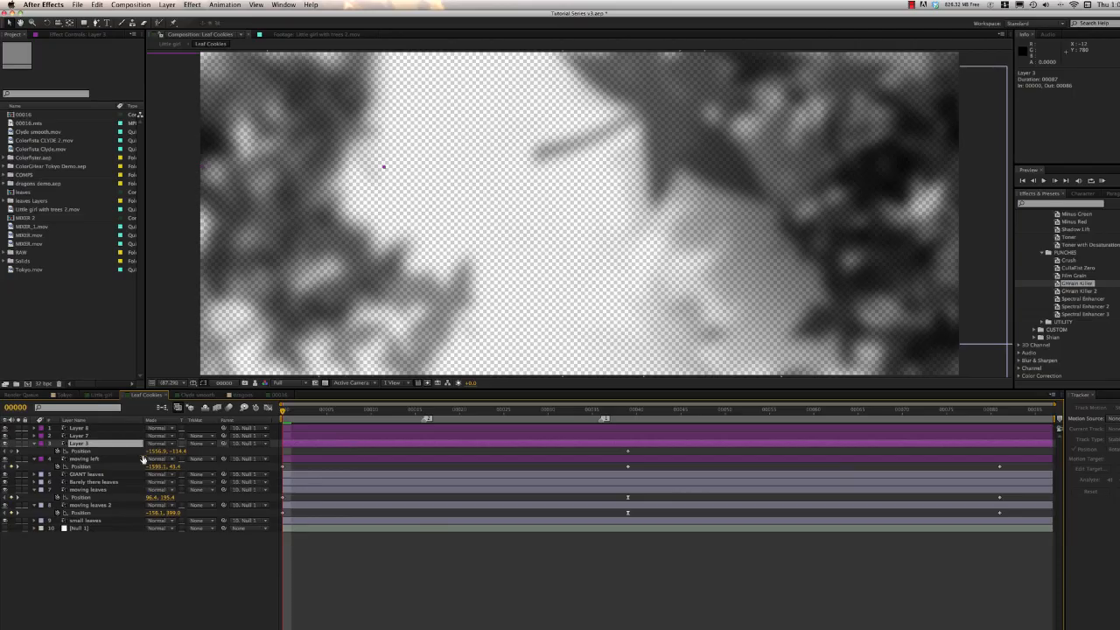
left_click_drag(12, 583, 0, 583)
left_click_drag(363, 166, 463, 166)
left_click(283, 450)
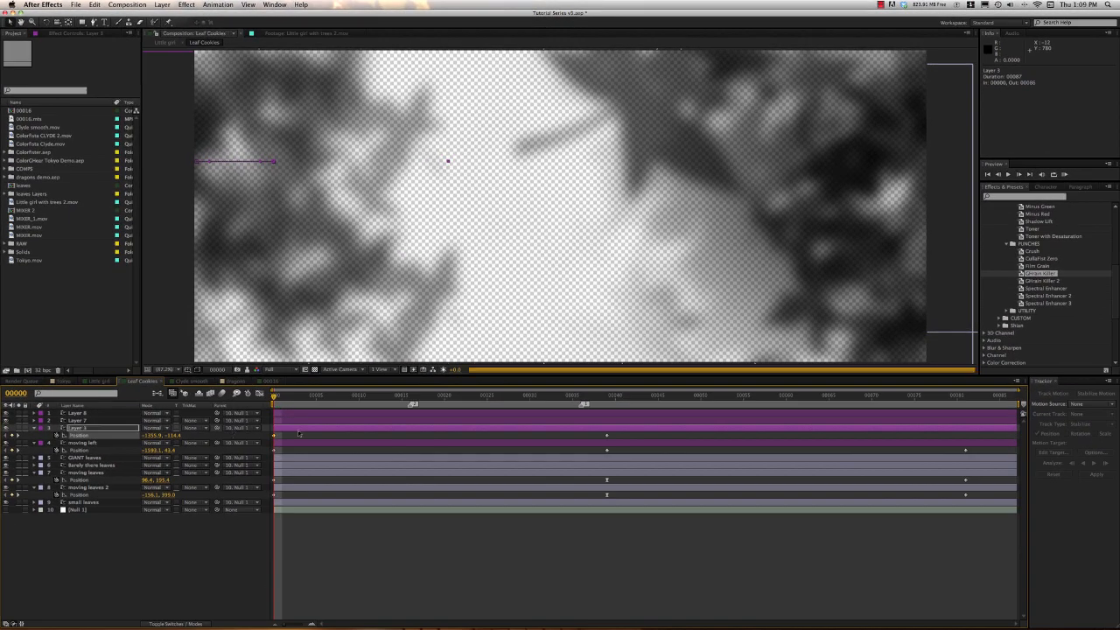
- At frame 81, keyframe Layer 3 about 200 pixels closer to the frame's centre and scrub through the resulting motion
left_click_drag(283, 411, 967, 401)
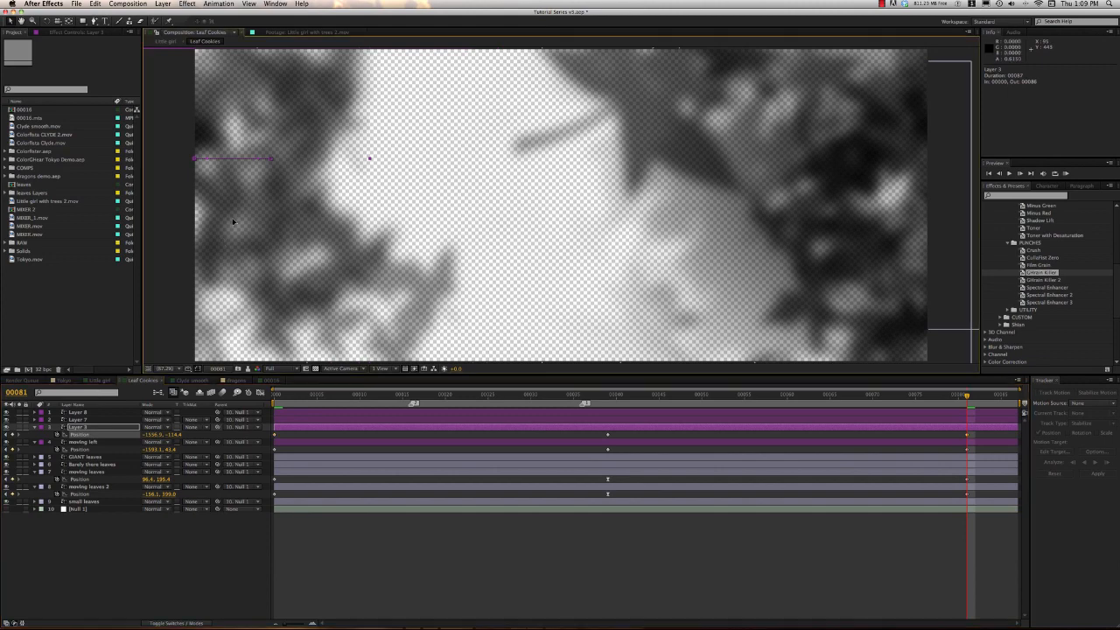
left_click_drag(232, 219, 307, 221)
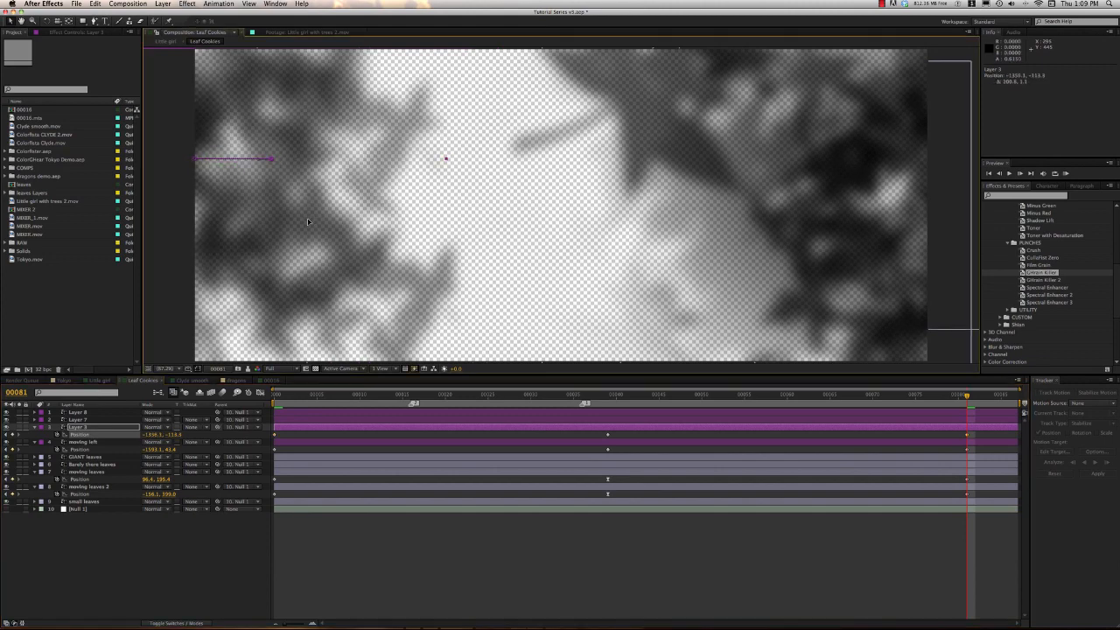
left_click(410, 397)
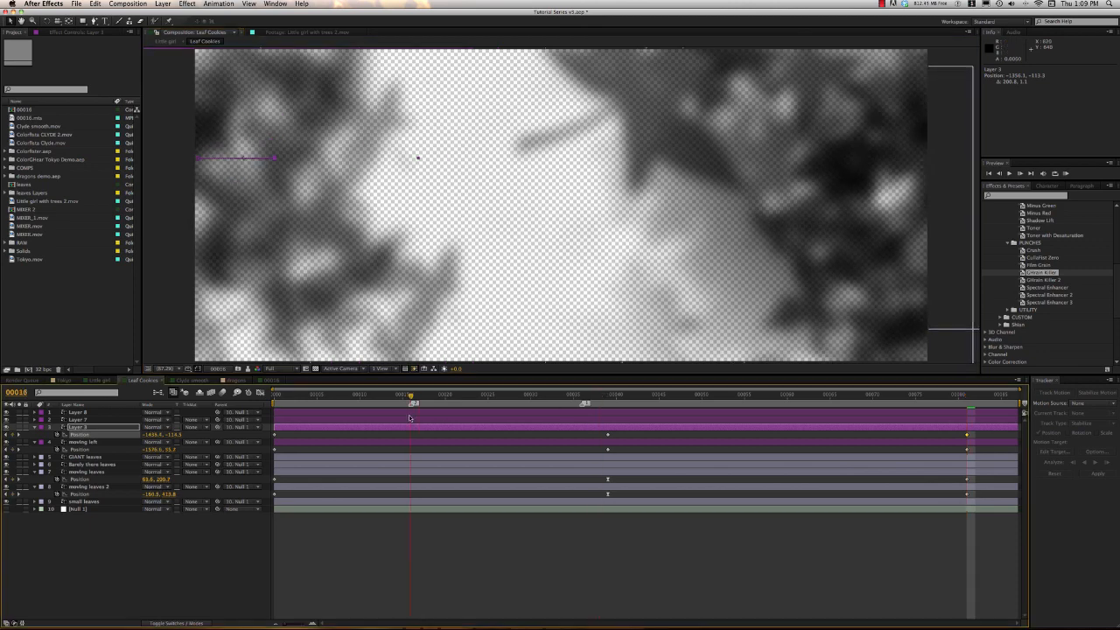
key("space")
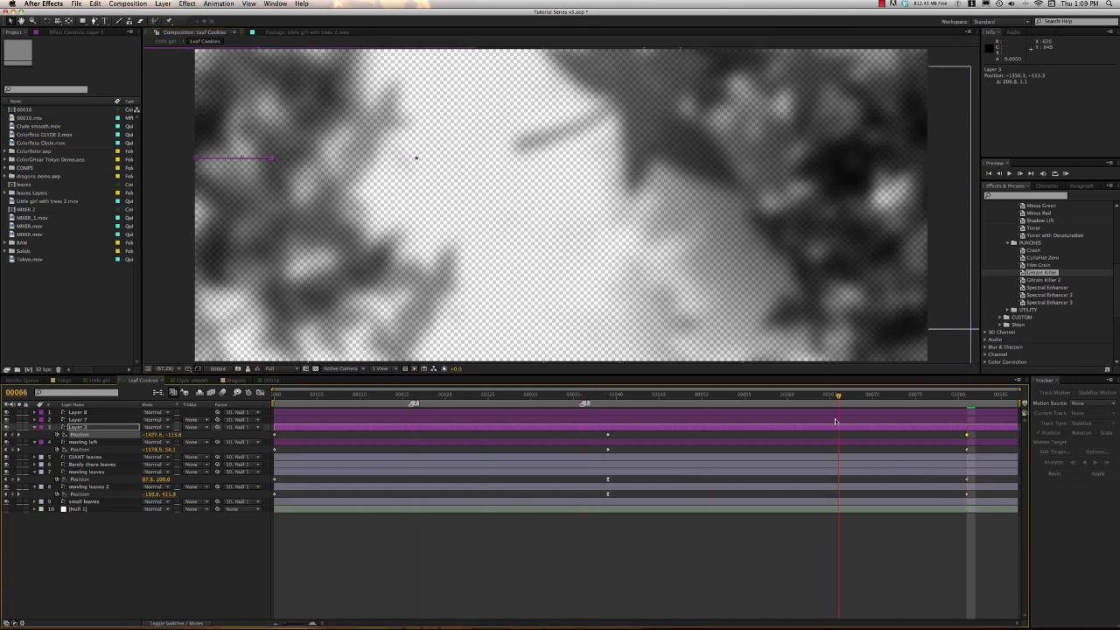
left_click_drag(835, 422, 737, 438)
- Undo the Layer 3 position changes and keyframes, including the enabling of its Position stopwatch
key("super+z")
key("super+z")
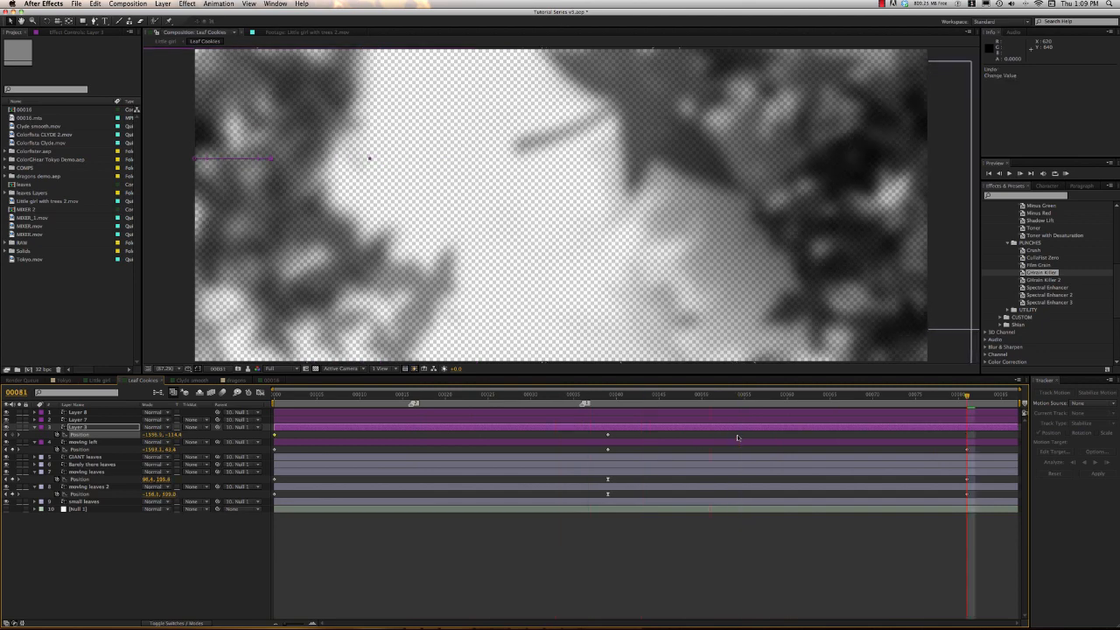
key("super+z")
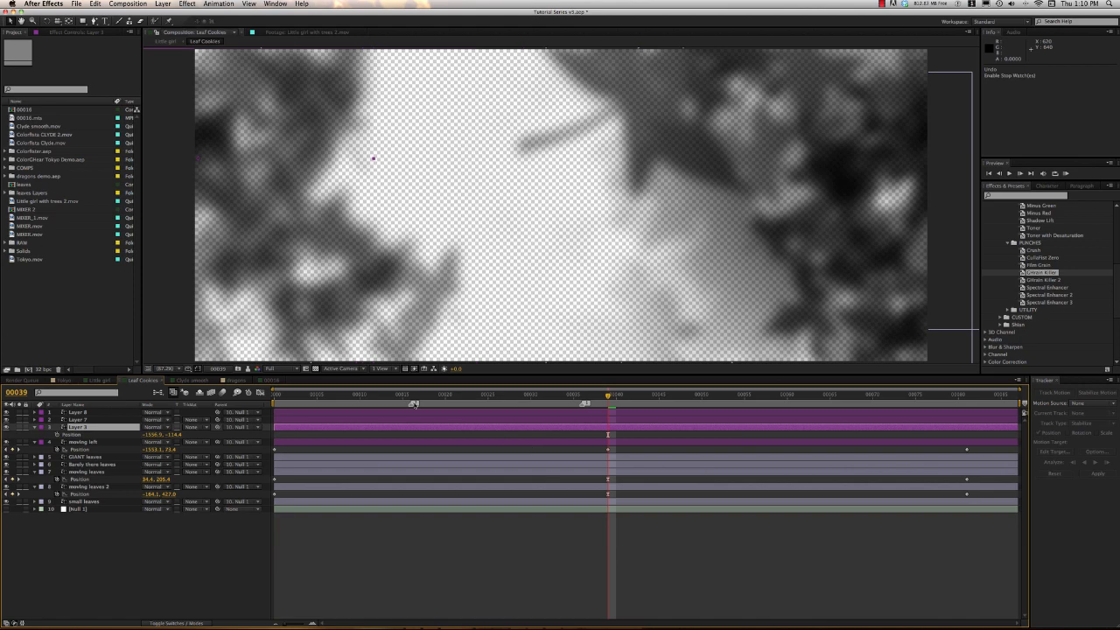
- Open the Little girl composition and set its viewer magnification to Fit
left_click(98, 381)
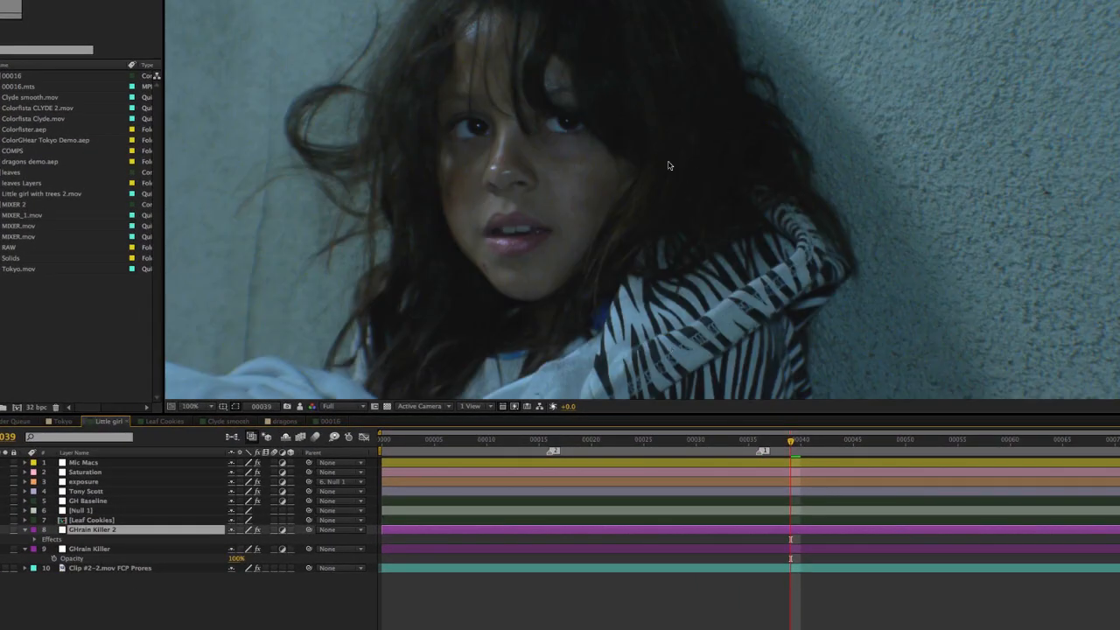
left_click(213, 408)
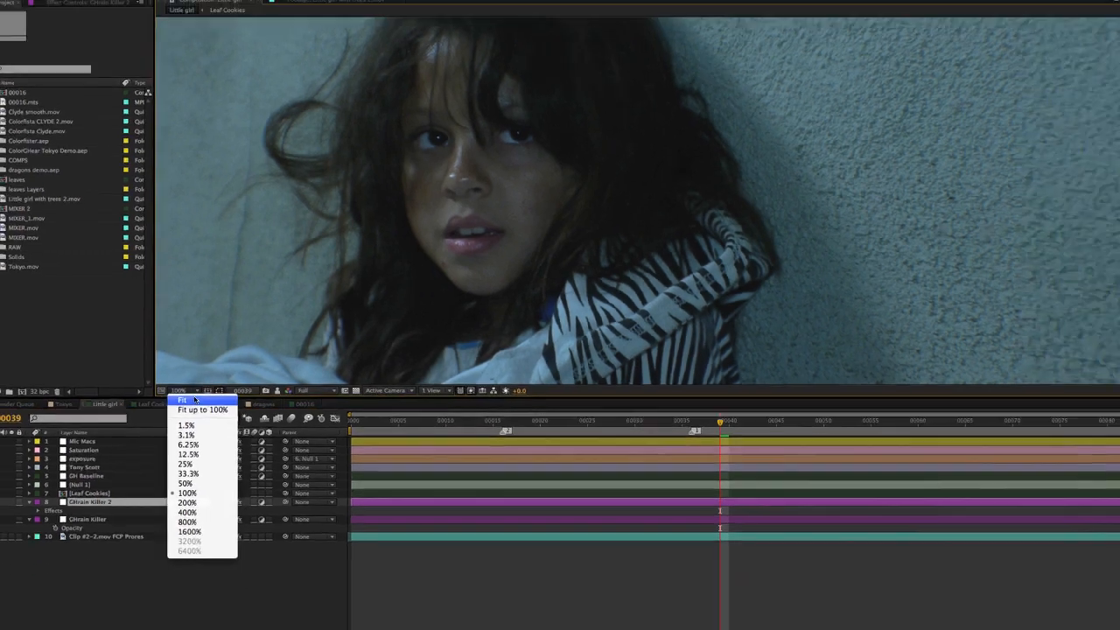
left_click(195, 400)
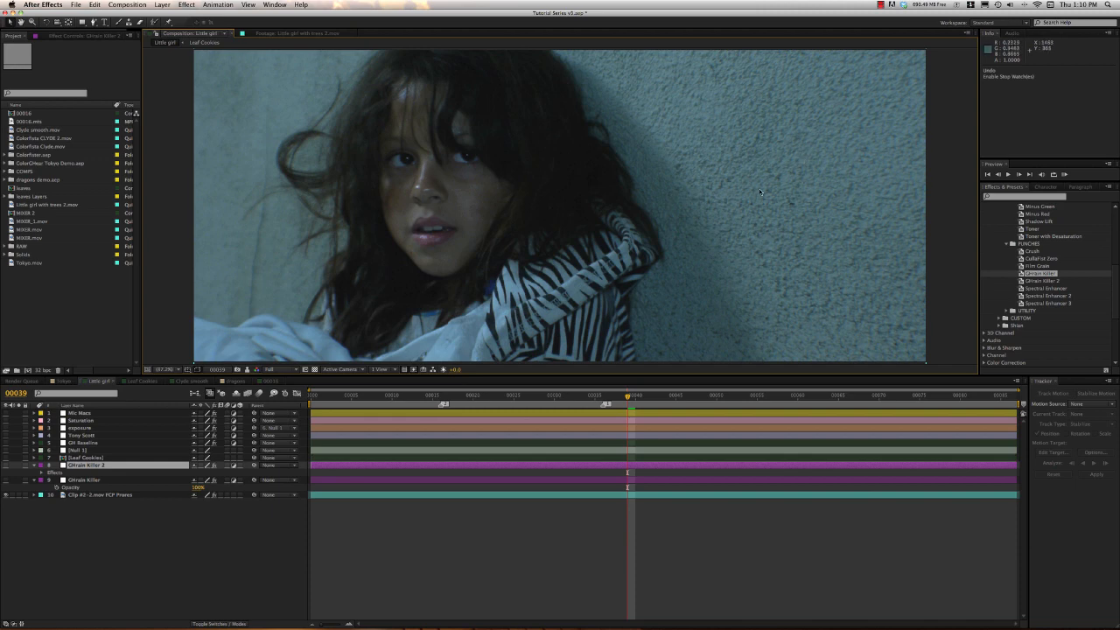
- Show the Leaf Cookies layer, take a snapshot, hide the layer and compare the shot against the snapshot
left_click(89, 457)
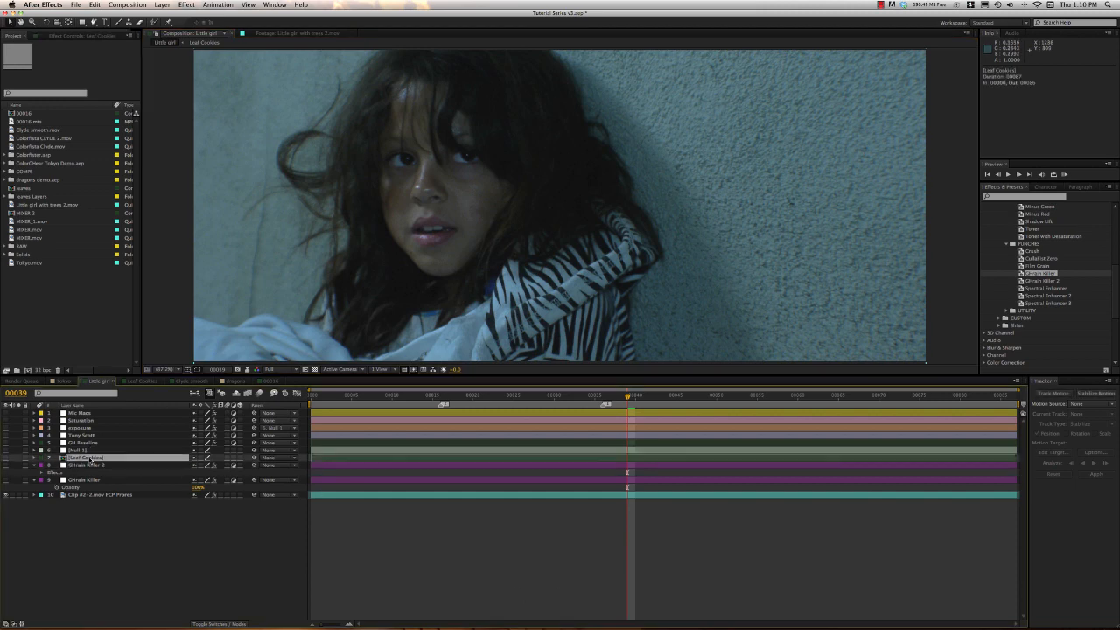
left_click(5, 457)
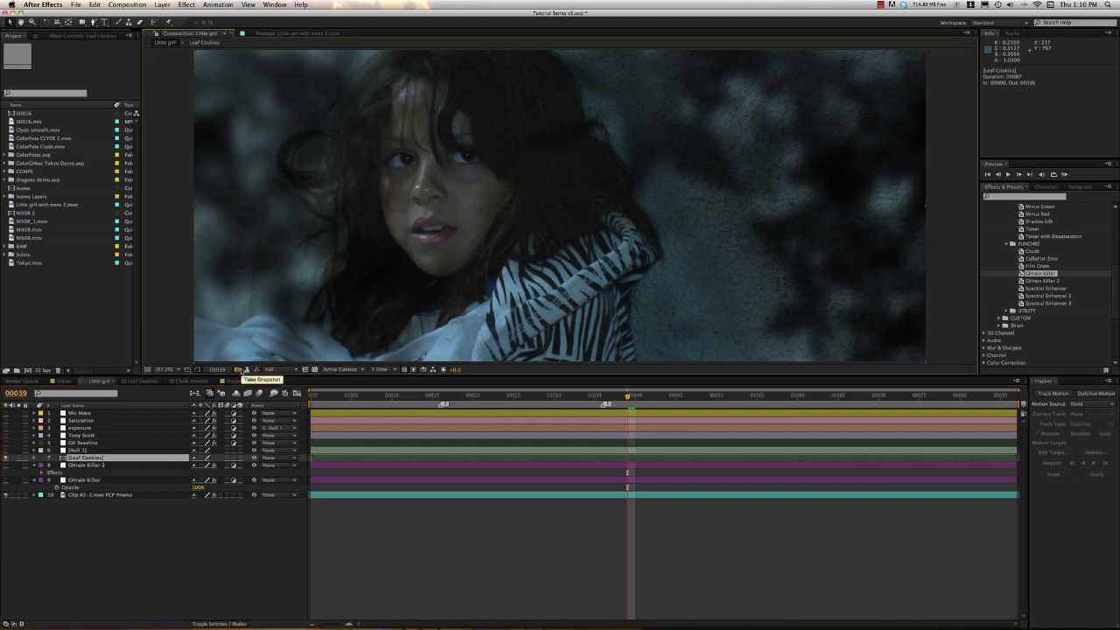
left_click(7, 457)
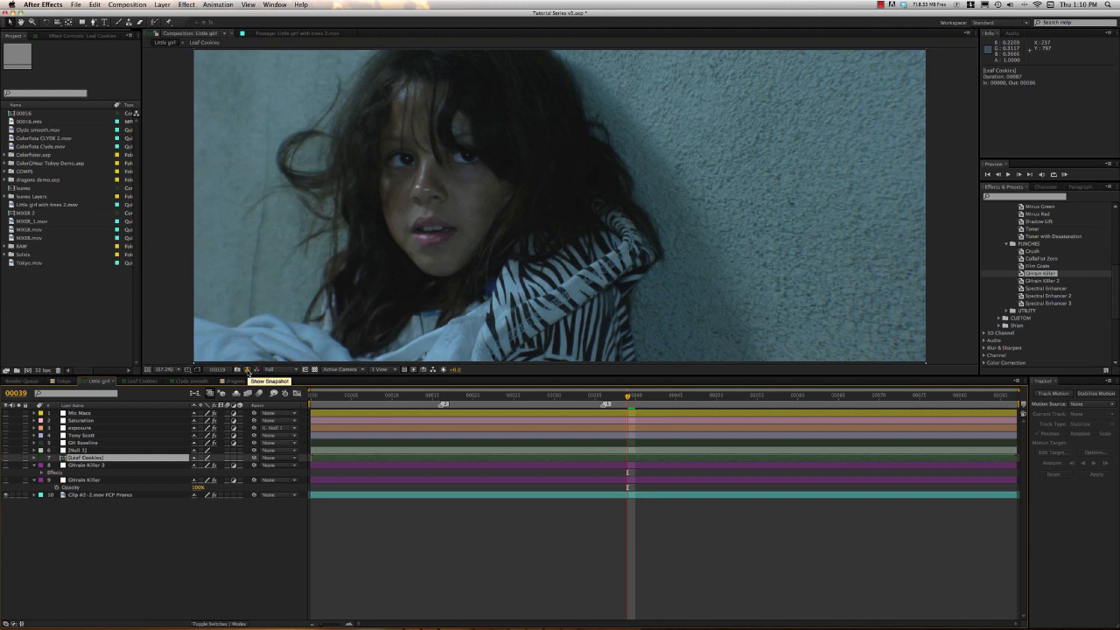
left_click(249, 370)
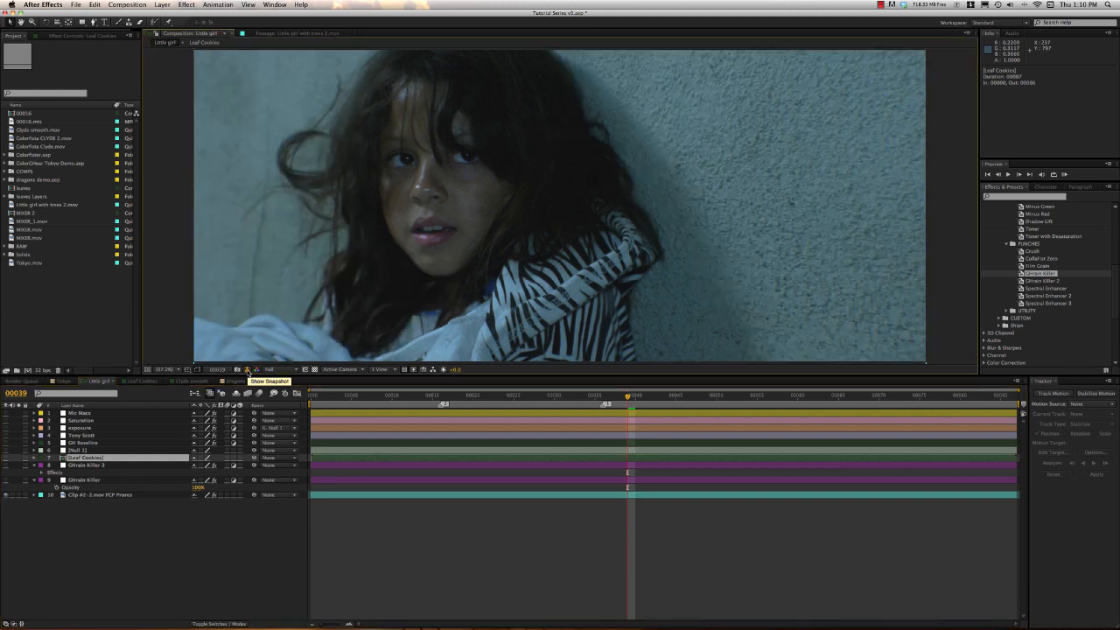
left_click(248, 370)
left_click(249, 370)
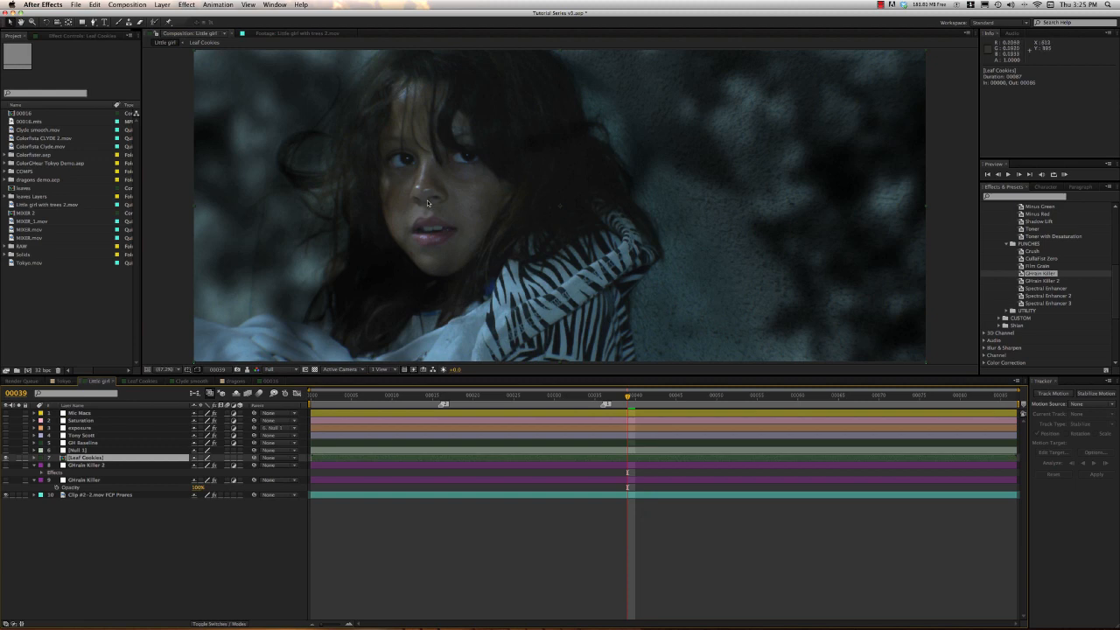
- Select the Clip #2-2.mov FCP Prores layer and compare the shot with and without the Leaf Cookies layer
left_click(598, 533)
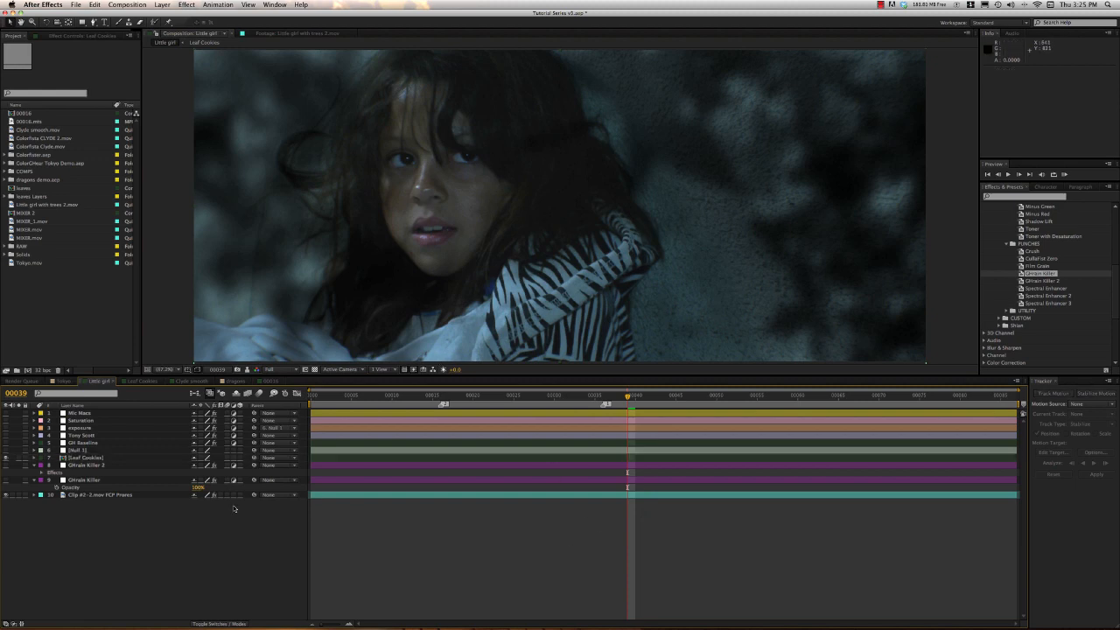
left_click(323, 495)
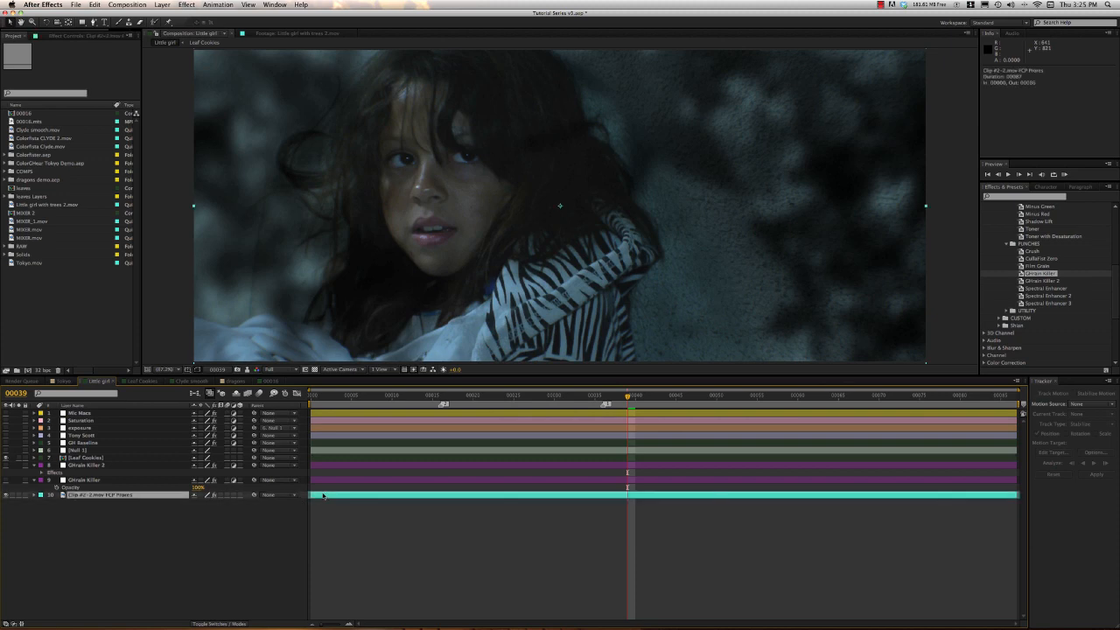
left_click(6, 458)
left_click(6, 457)
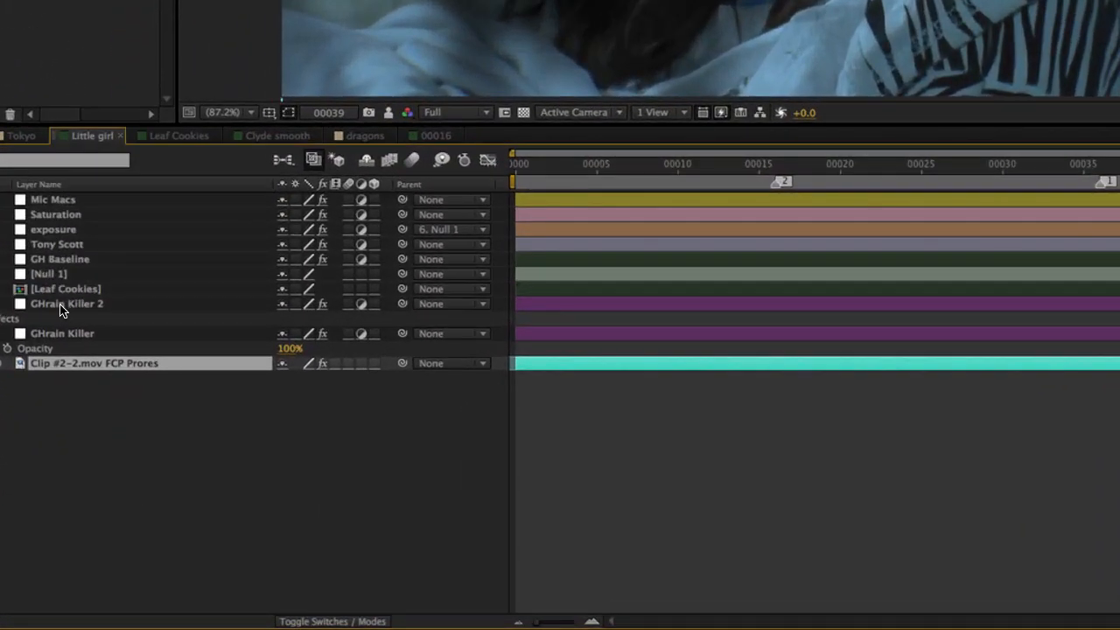
- Delete the GHrain Killer 2 adjustment layer from the Little girl composition
left_click(80, 310)
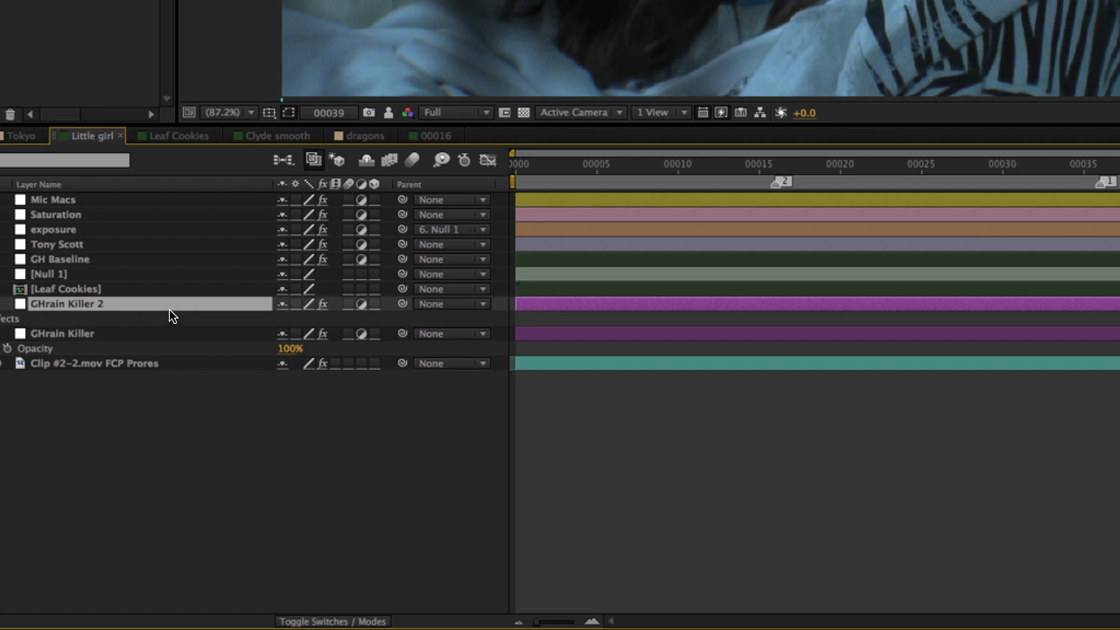
key("Delete")
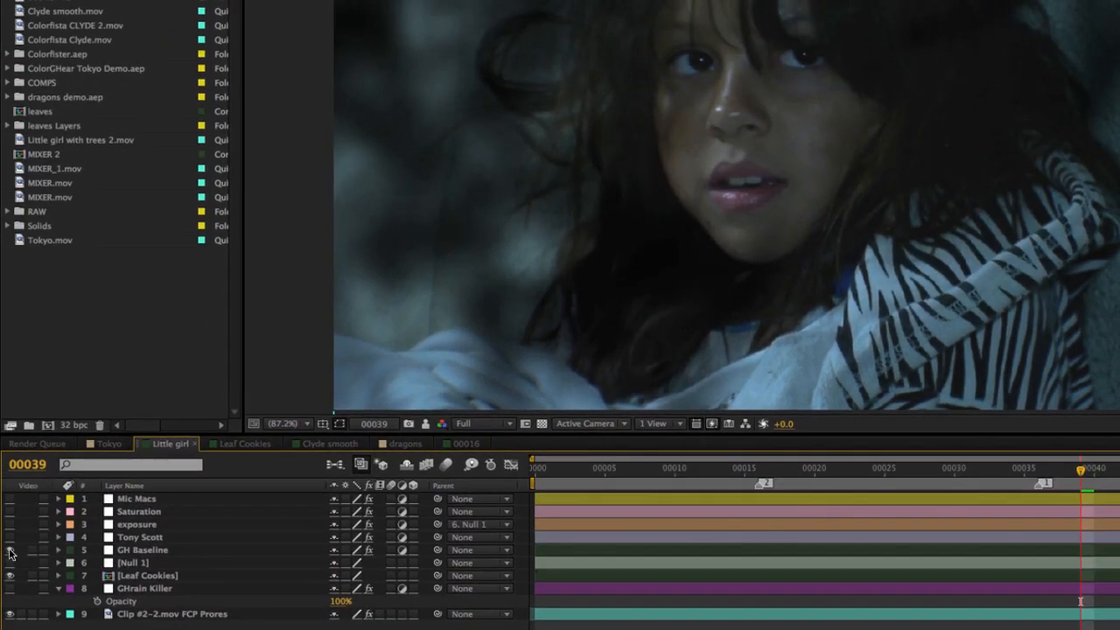
- Compare the shot with and without the GH Baseline layer, leave it visible, and turn on the Tony Scott layer
left_click(10, 551)
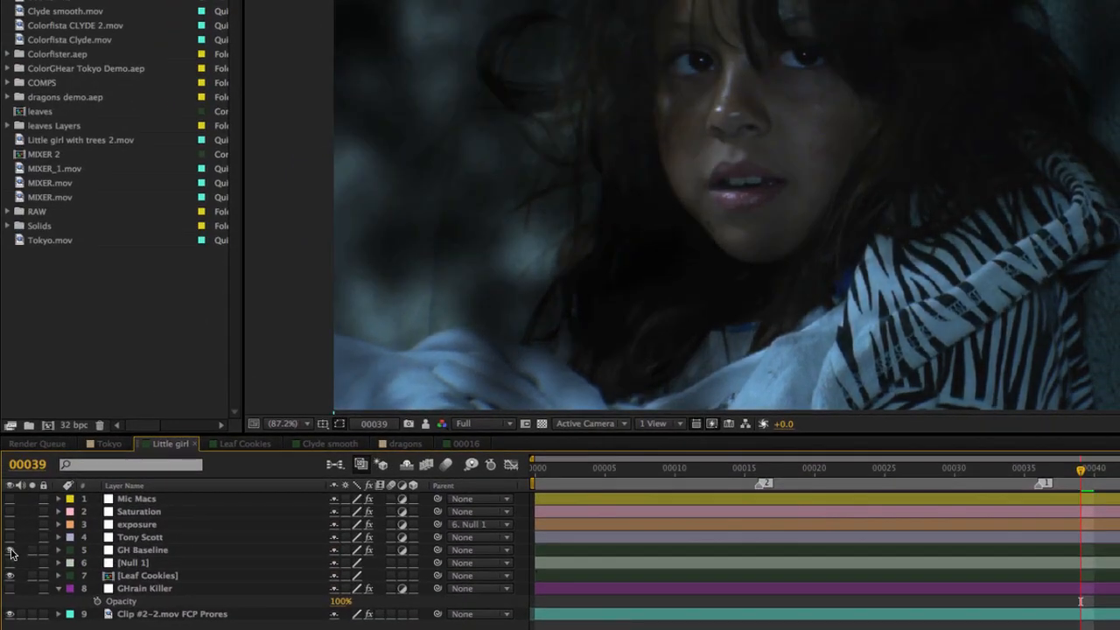
left_click(10, 551)
left_click(10, 551)
left_click(8, 536)
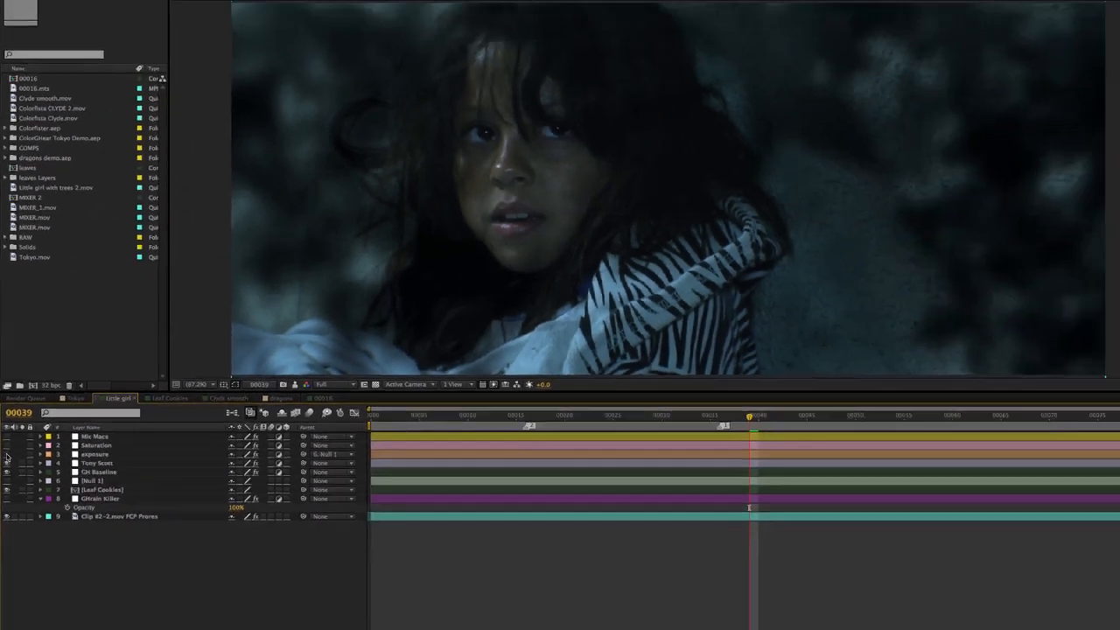
- Reveal the Opacity of all layers from GHrain Killer up to Mic Macs, examine the values, and collapse and deselect the layers
left_click(10, 521)
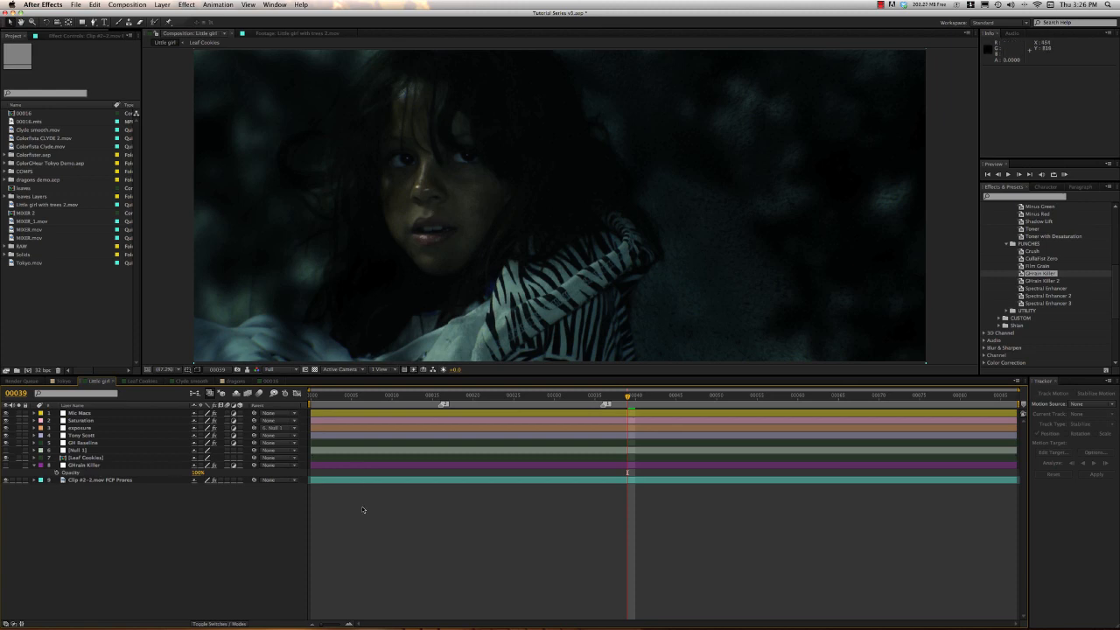
left_click(398, 468)
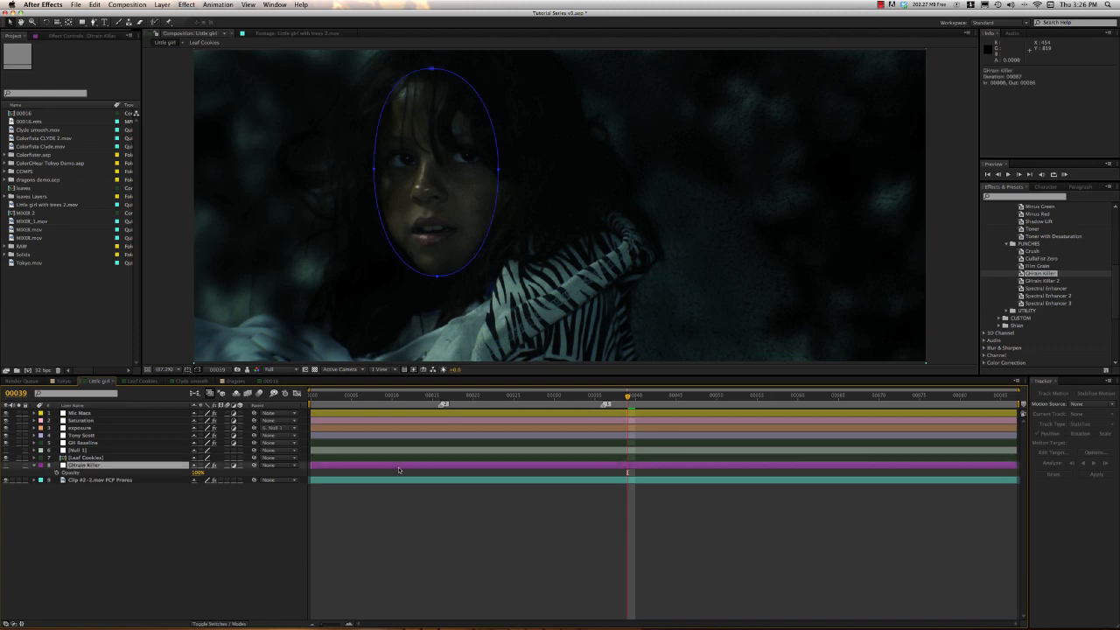
left_click(427, 414, "shift")
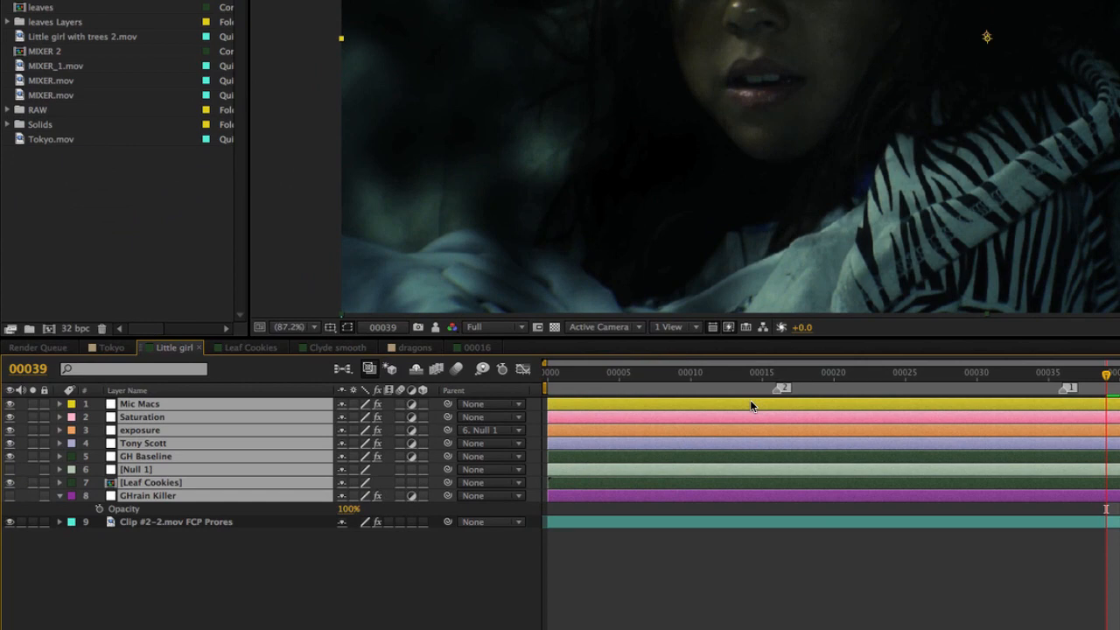
key("u")
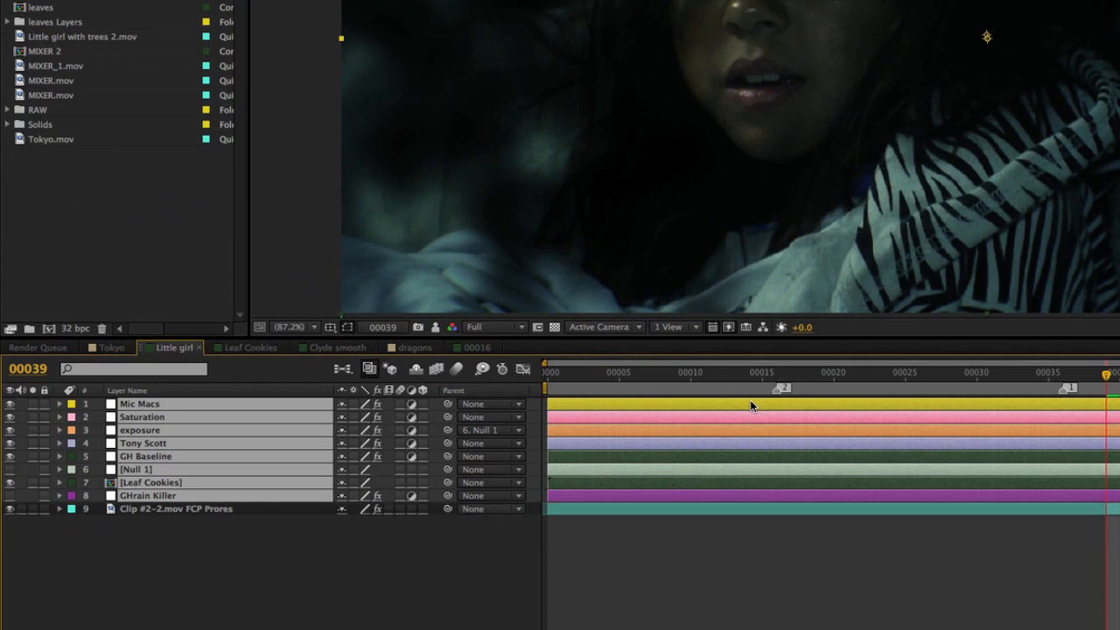
key("t")
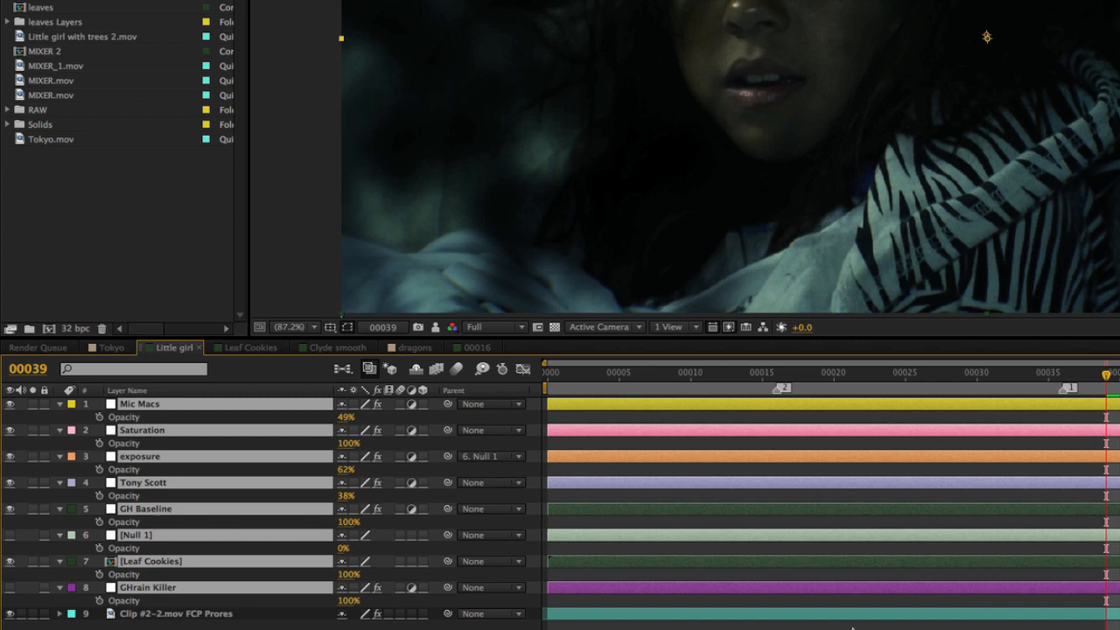
key("t")
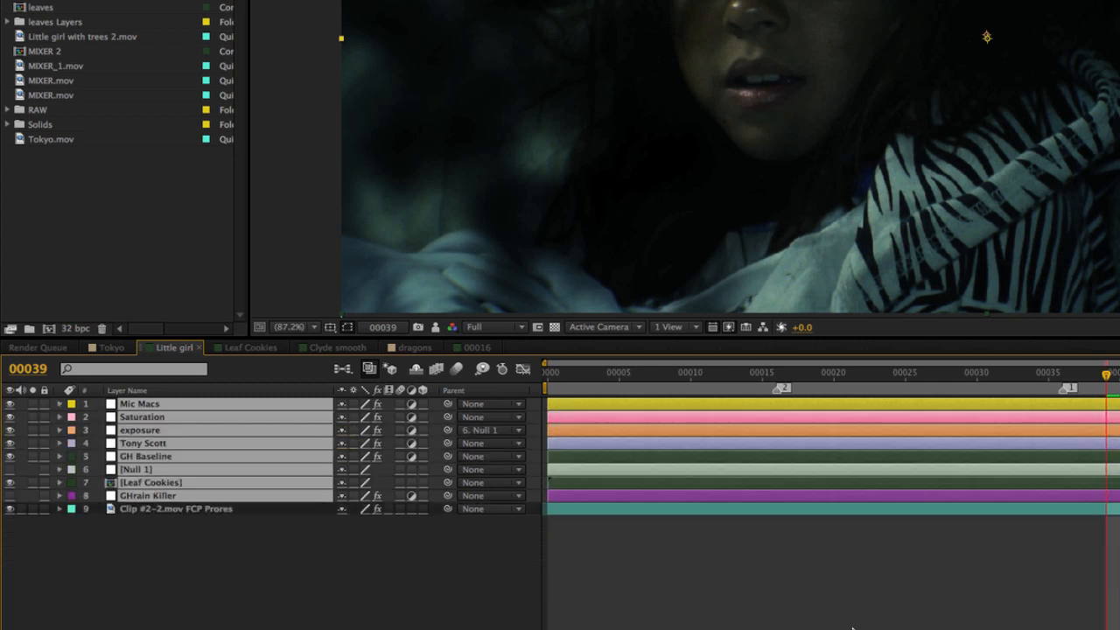
left_click(760, 575)
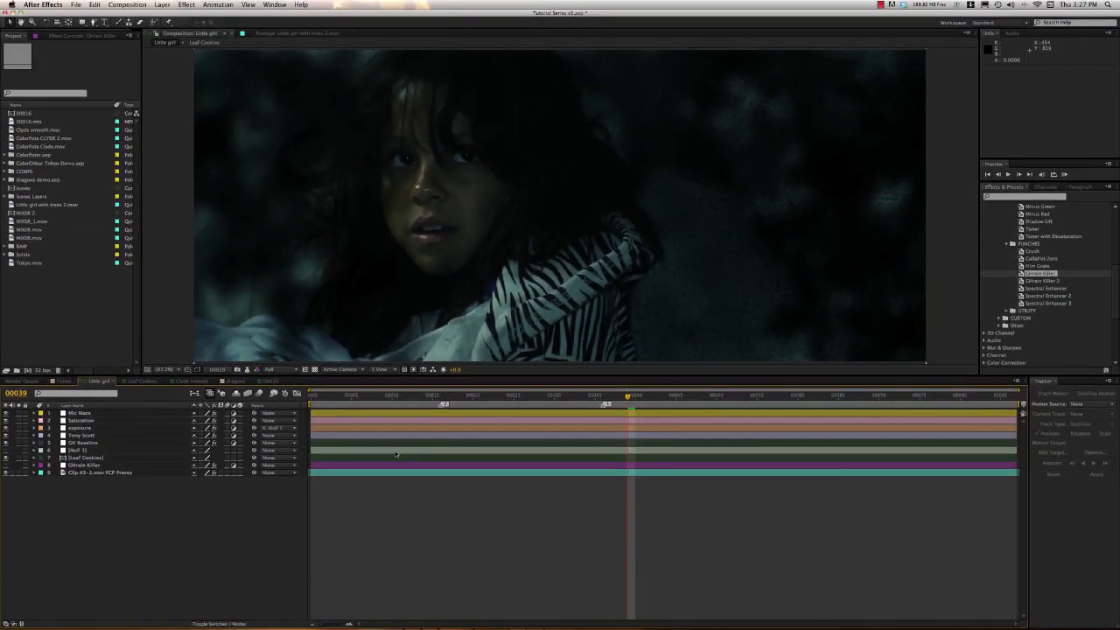
- Hide the Leaf Cookies layer, the adjustment layers from GH Baseline up to Mic Macs, and Null 1
left_click(396, 452)
left_click(6, 450)
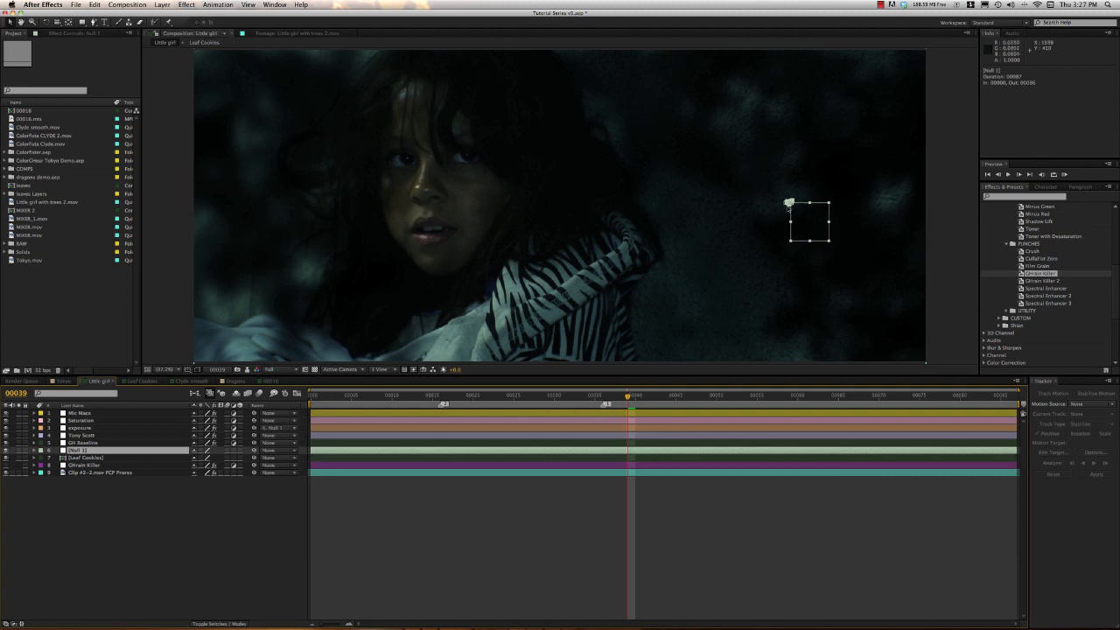
left_click(6, 458)
left_click_drag(6, 443, 6, 413)
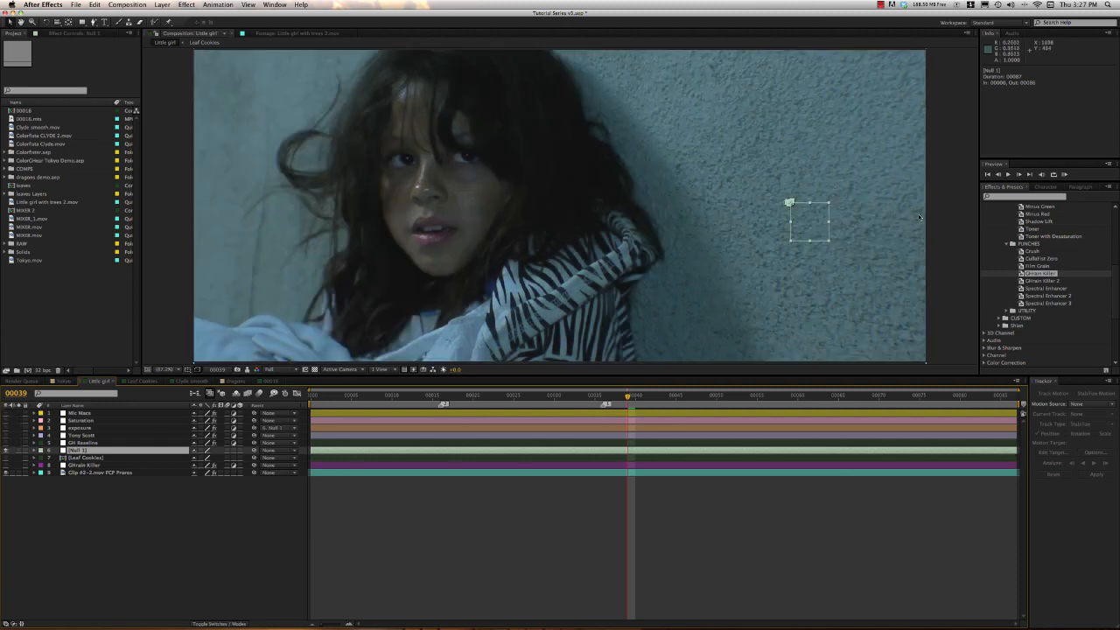
left_click(6, 450)
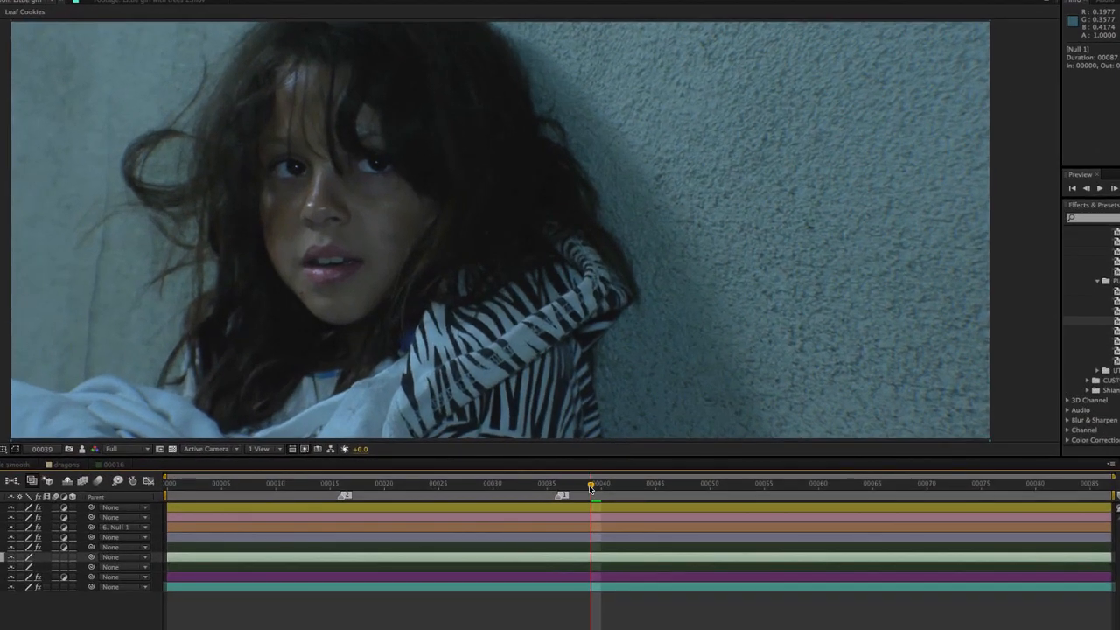
- Scrub back and forth through the ungraded shot to examine the camera movement, and park the playhead at frame 11
left_click_drag(627, 398, 581, 402)
left_click_drag(528, 489, 844, 527)
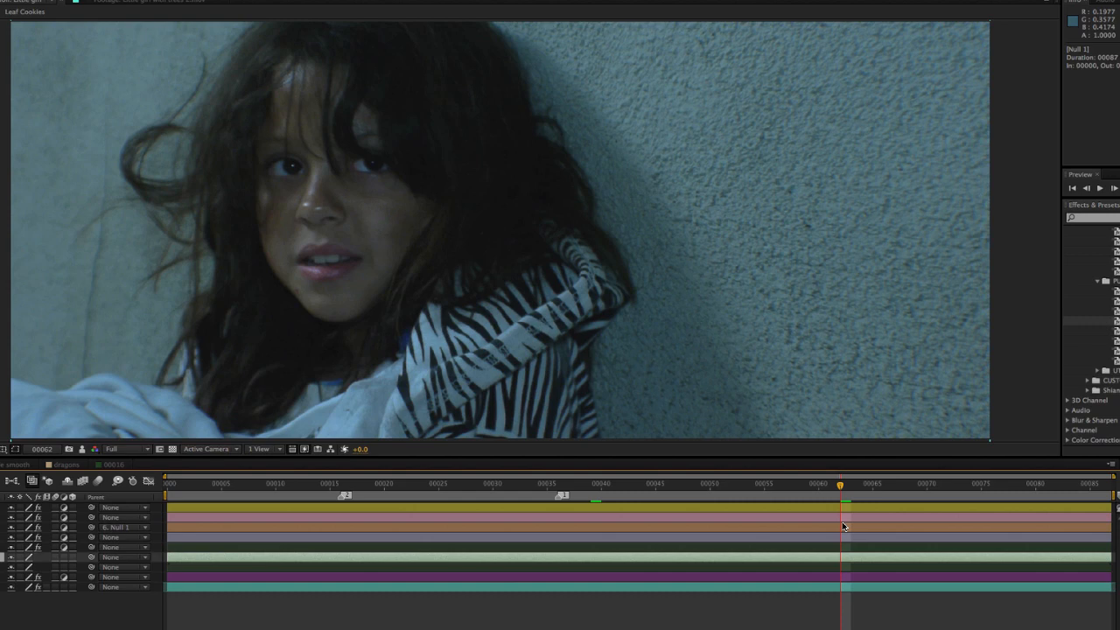
left_click(860, 487)
left_click_drag(888, 488, 285, 473)
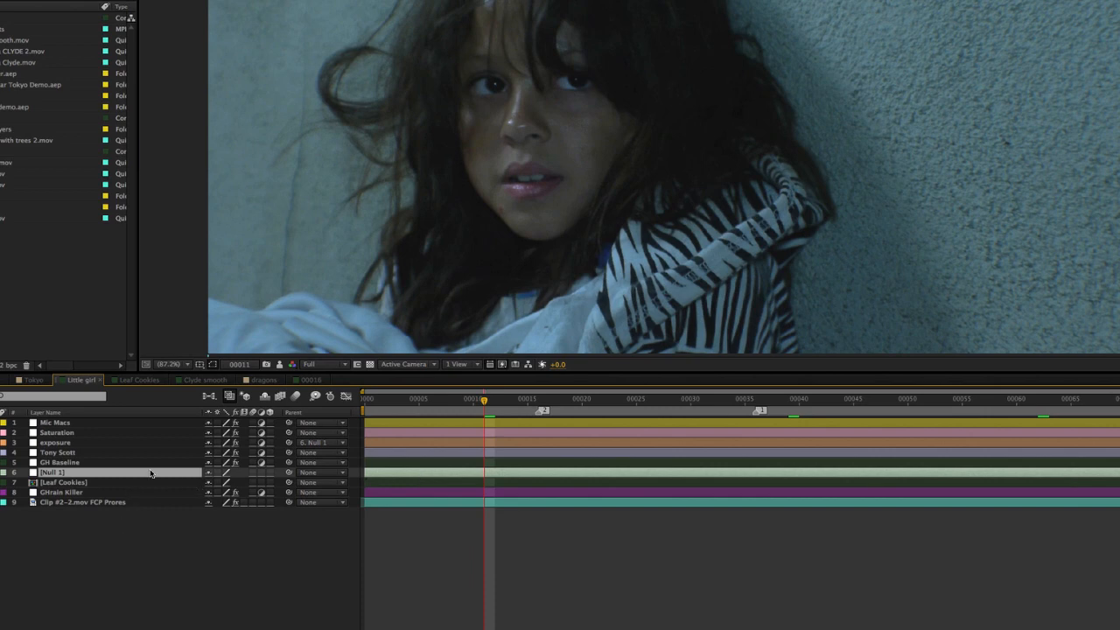
- Show the Null 1 layer, reveal its keyframes, and remove all of its Position keyframes
left_click(1, 472)
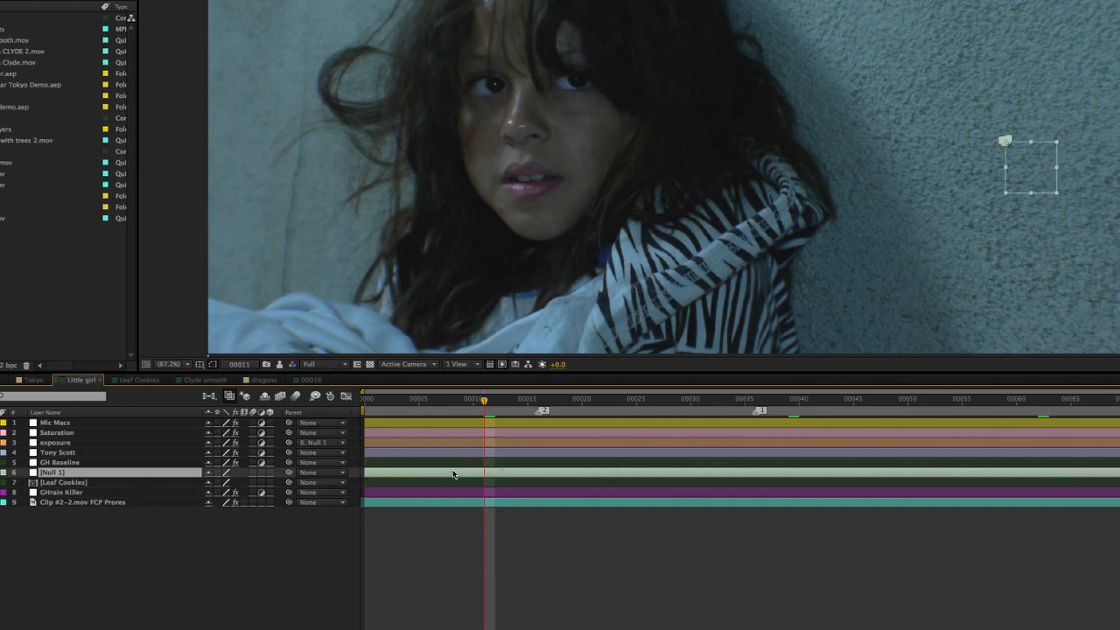
key("u")
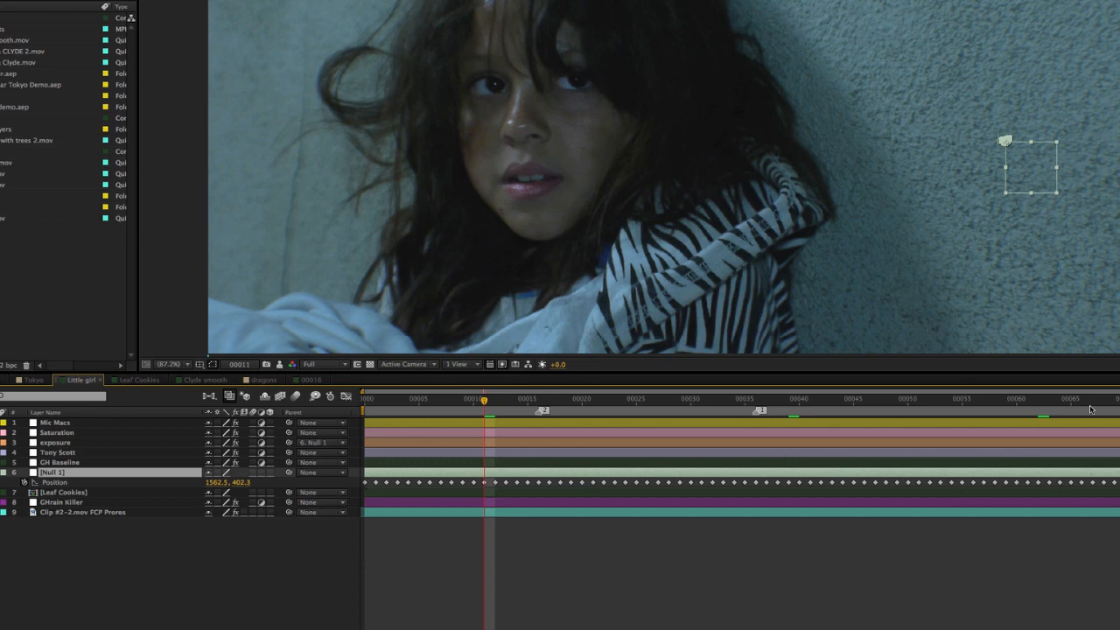
left_click(861, 617)
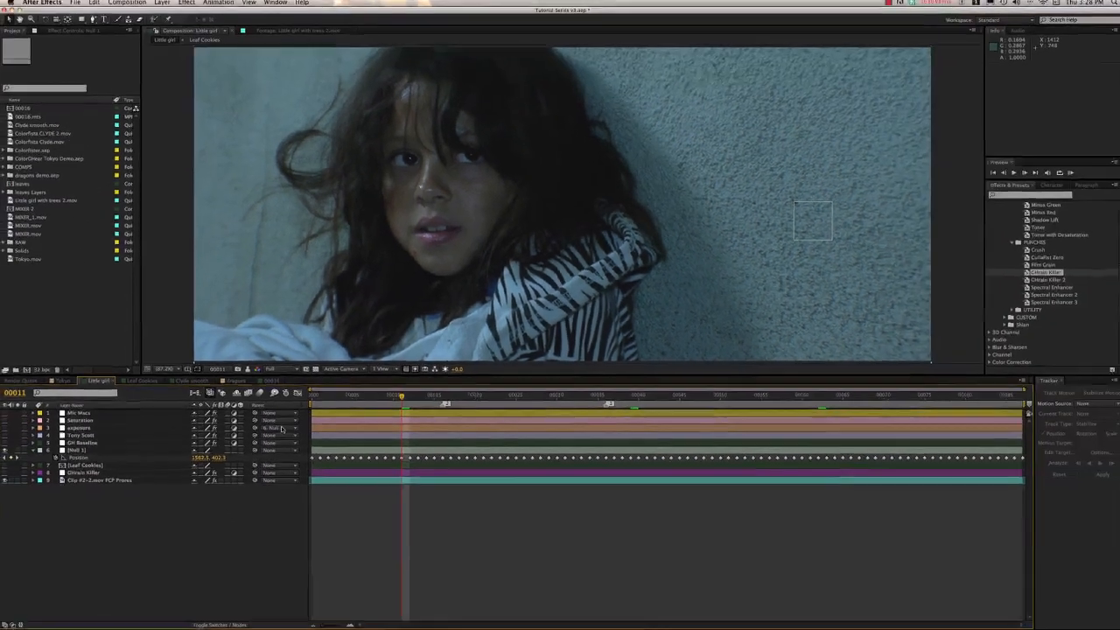
left_click(440, 452)
left_click(442, 458)
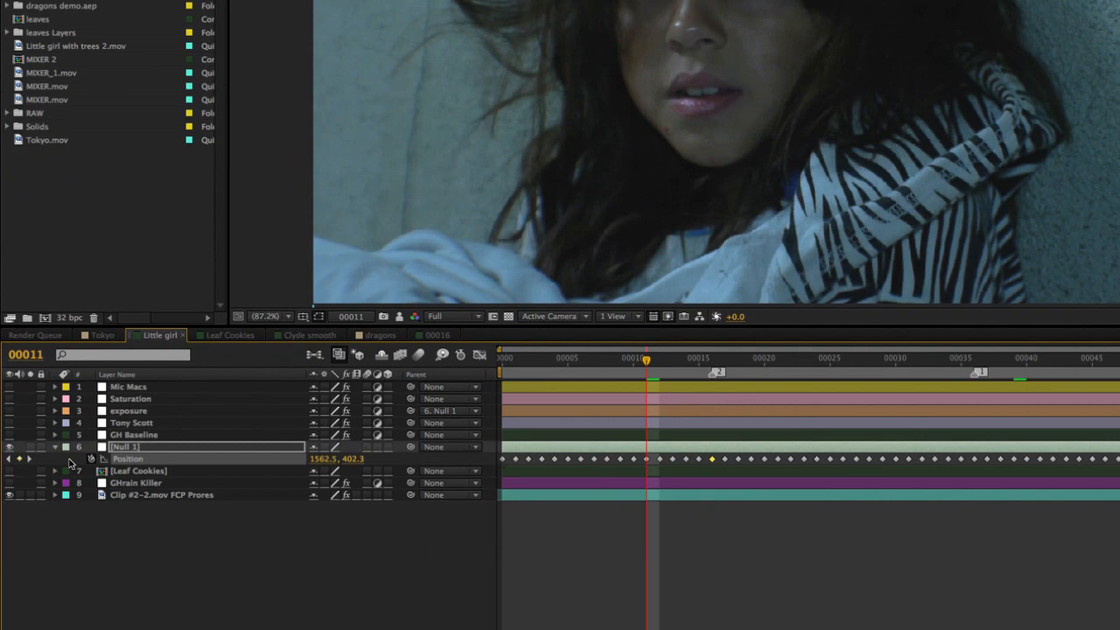
left_click(92, 458)
- Reset the Transform properties of the Null 1 layer and collapse it
left_click(583, 448)
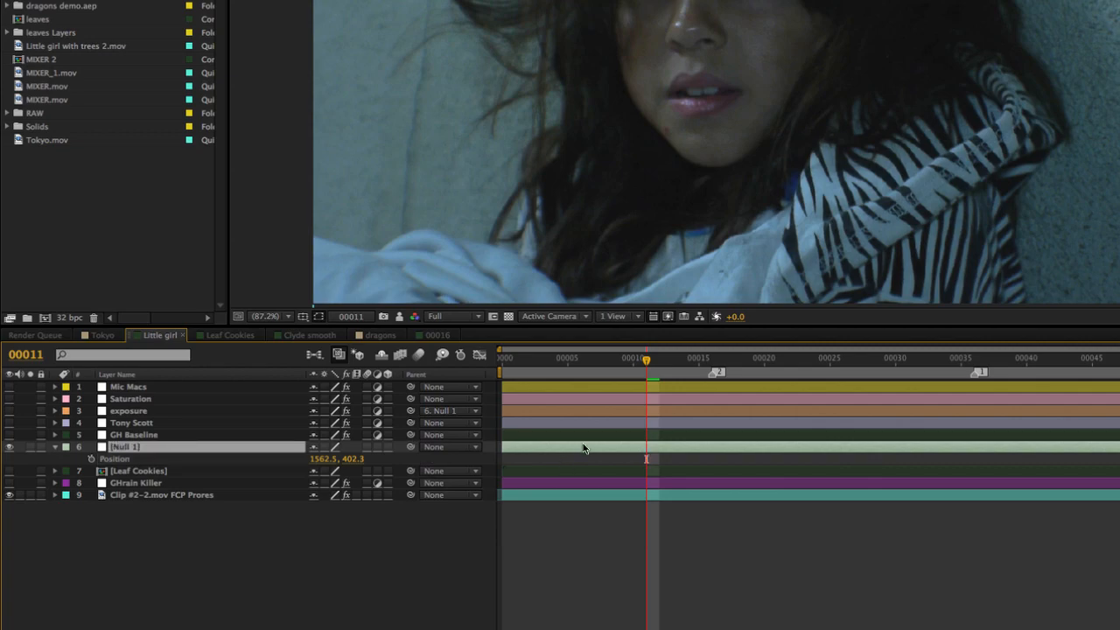
left_click(49, 447)
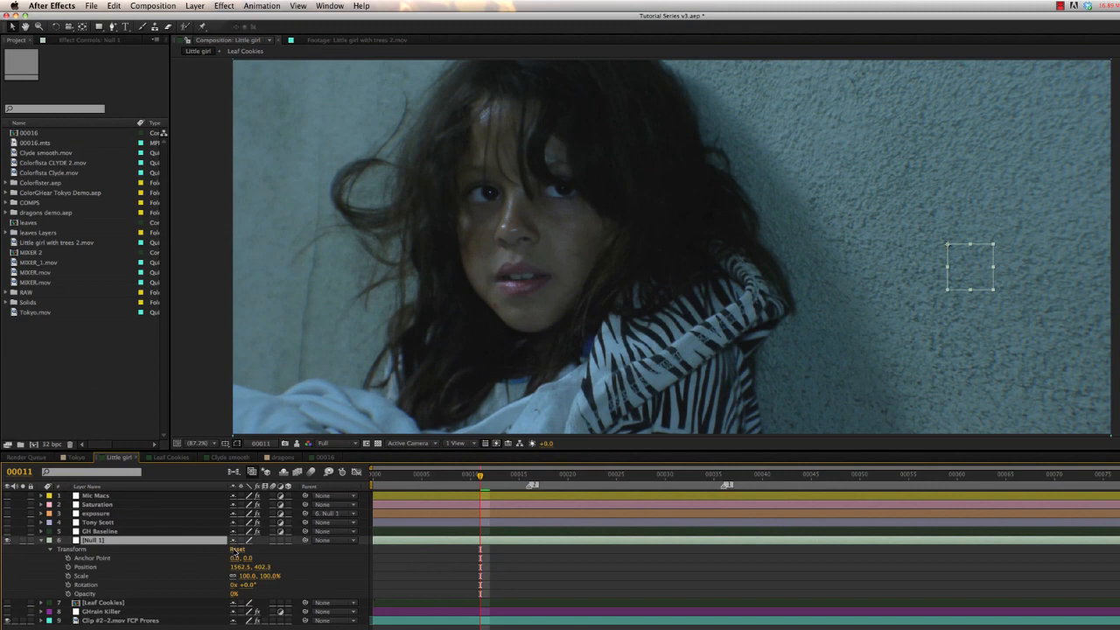
left_click(236, 550)
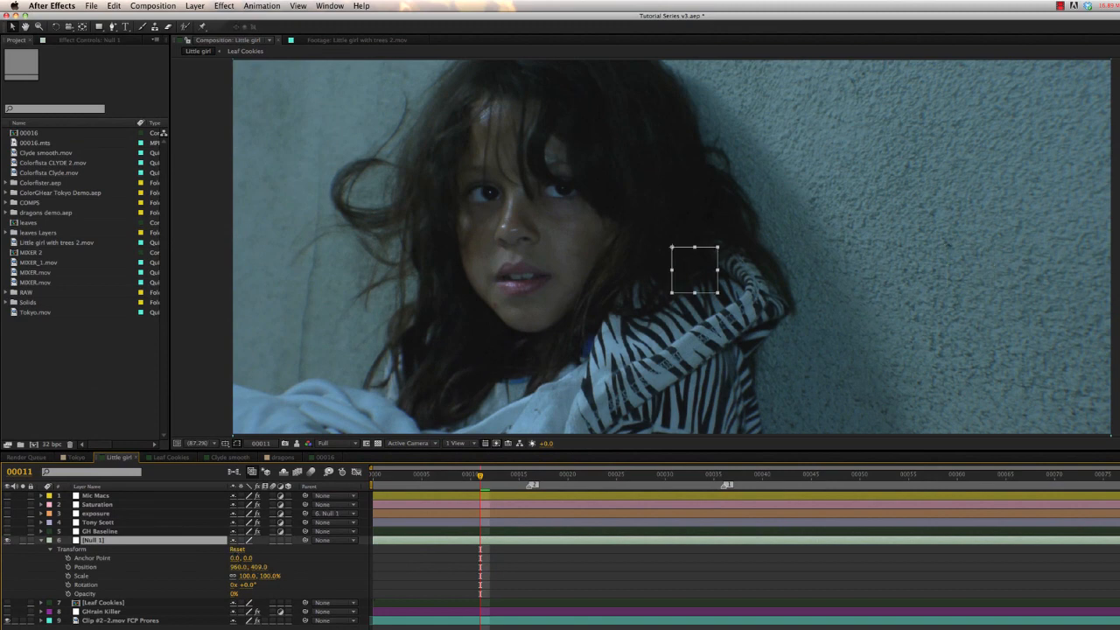
left_click(41, 541)
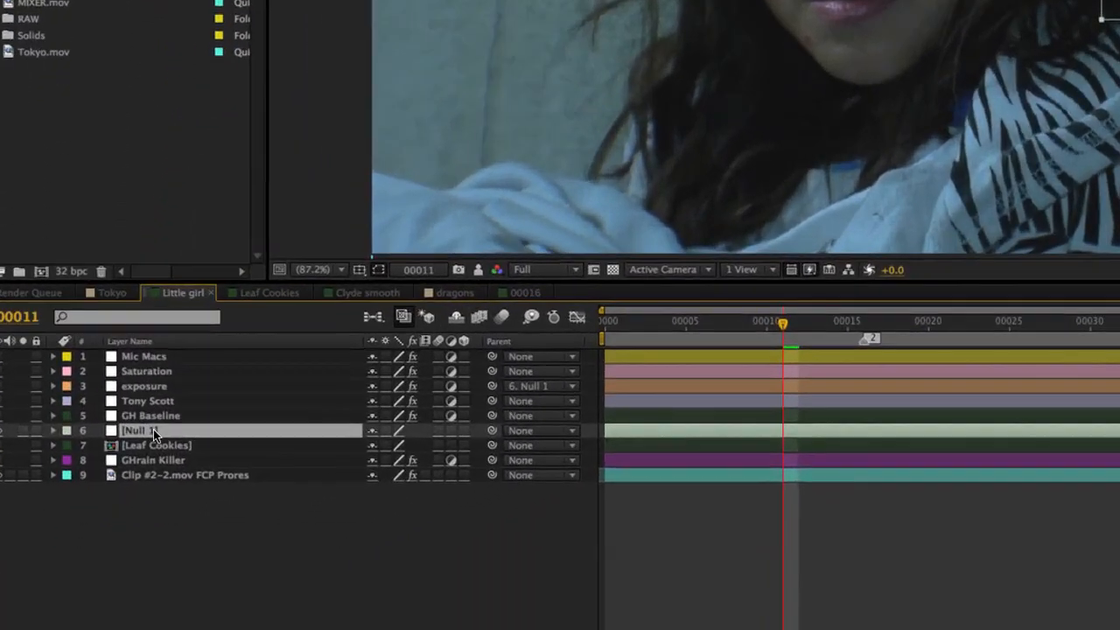
- Rename the Null 1 layer as tracking node and keep it selected
key("Return")
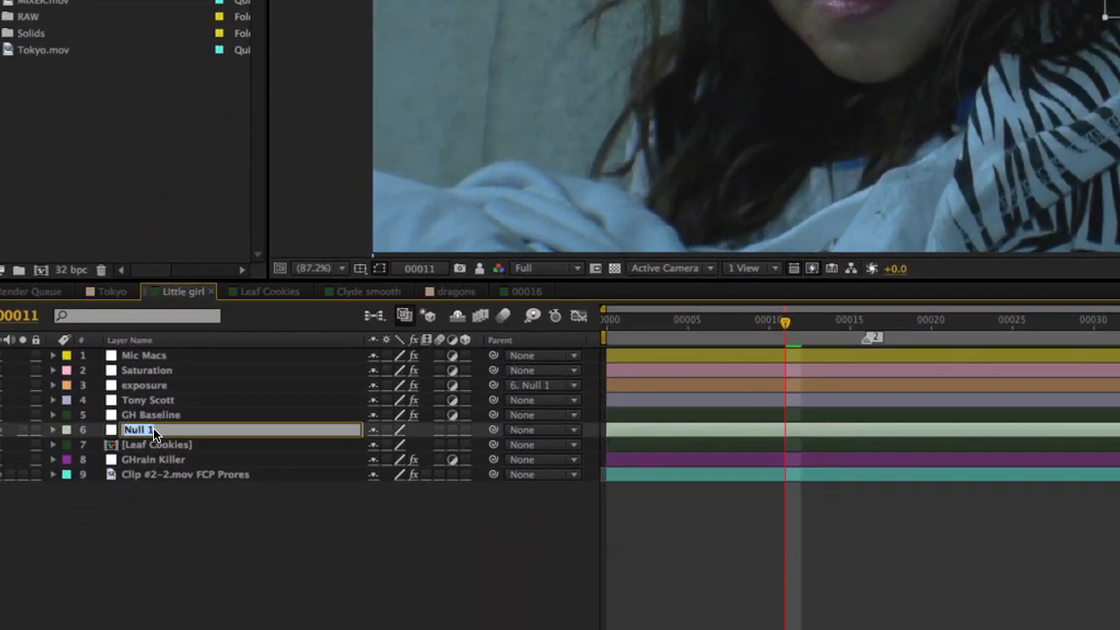
type("tracking node")
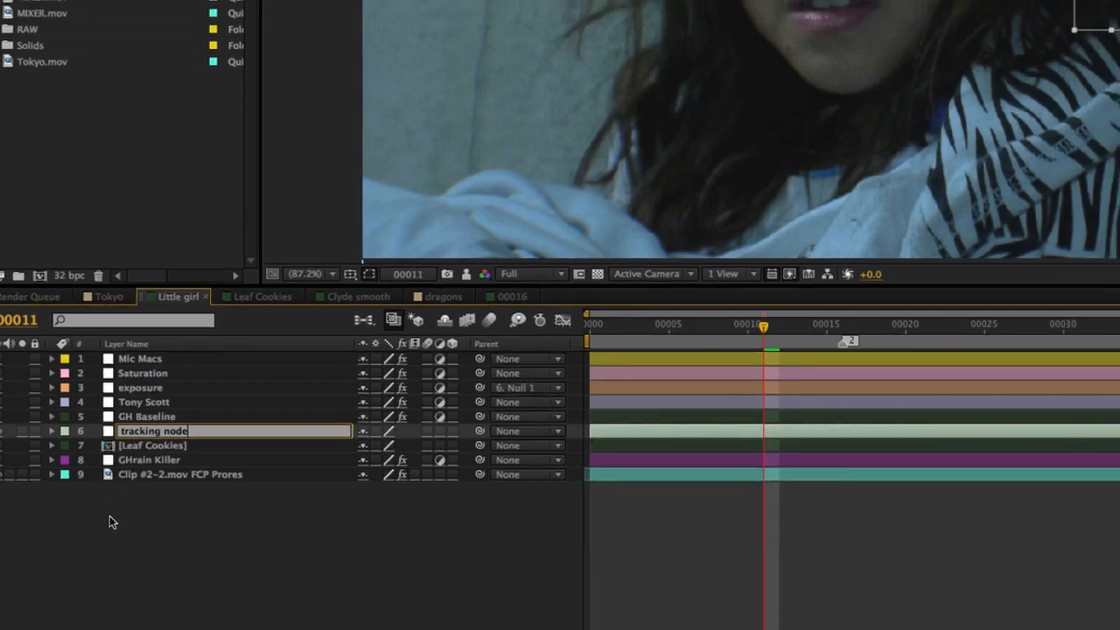
left_click(114, 519)
left_click(224, 430)
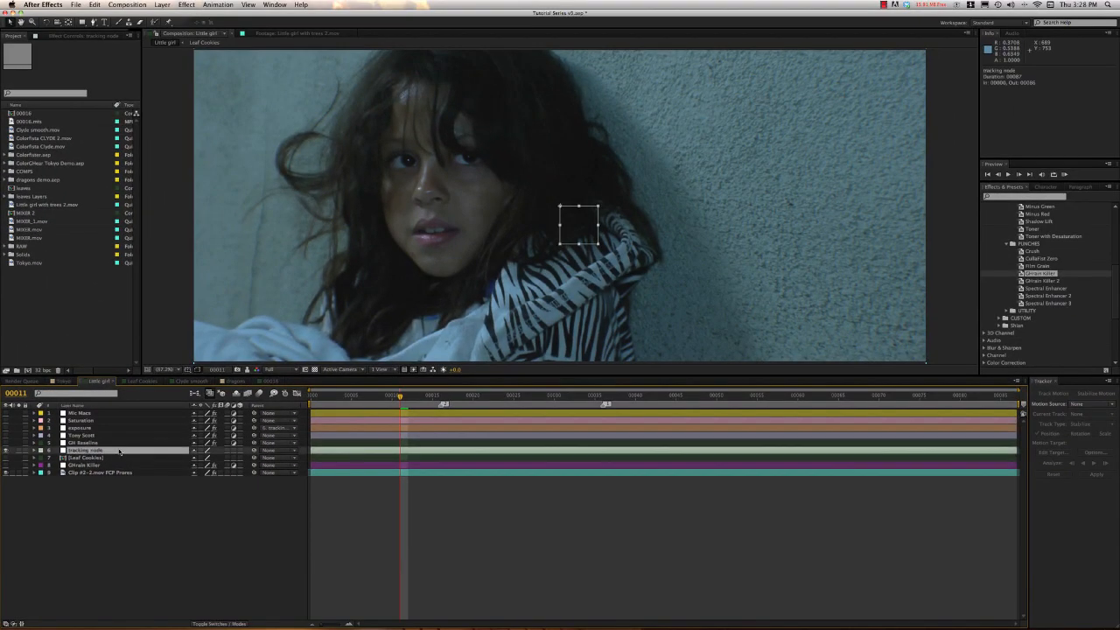
- Select the Clip #2-2.mov FCP Prores layer, and close and reopen the Tracker panel
left_click(131, 473)
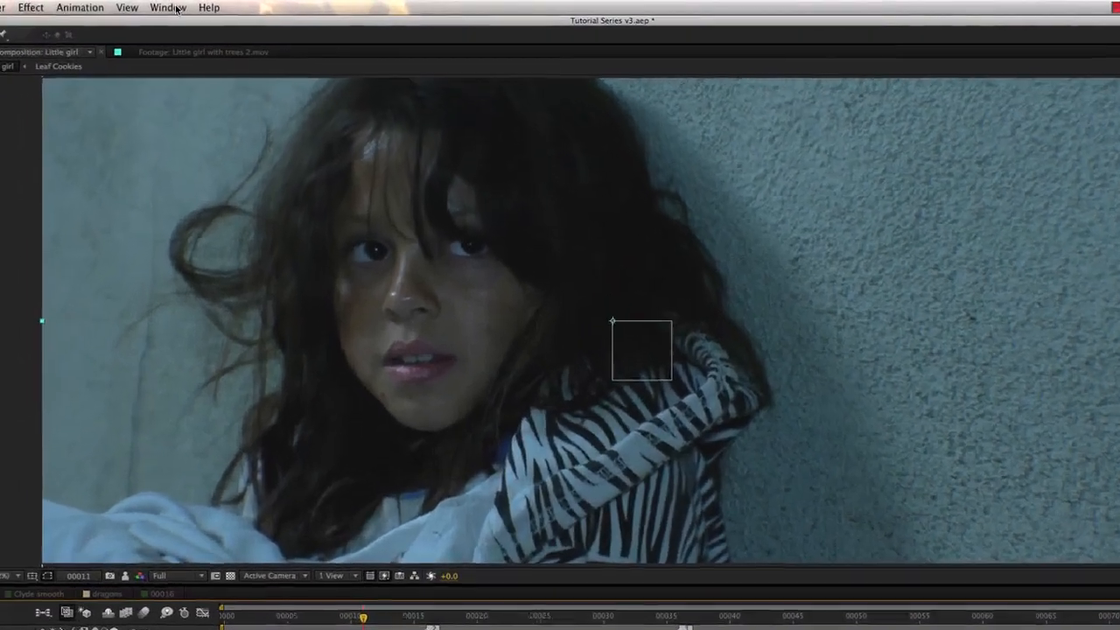
left_click(274, 4)
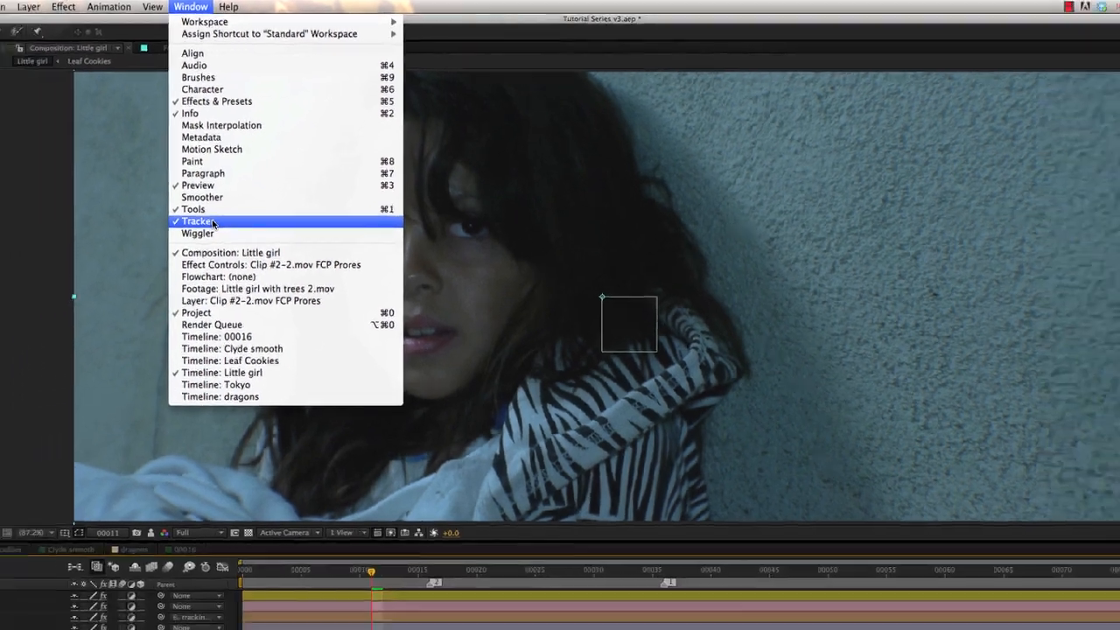
left_click(213, 224)
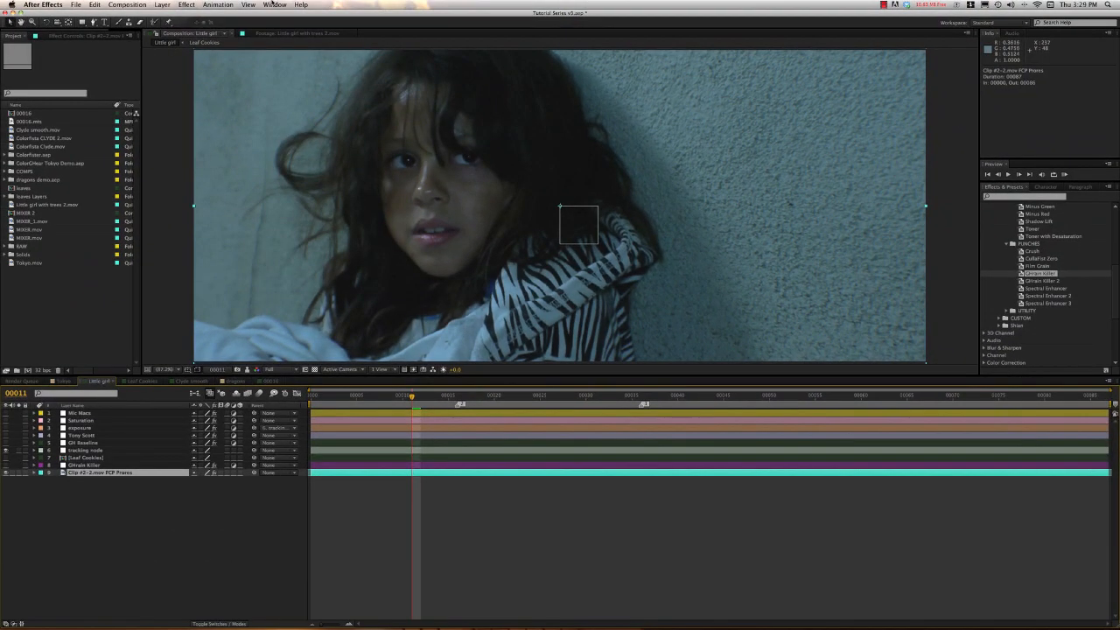
left_click(274, 4)
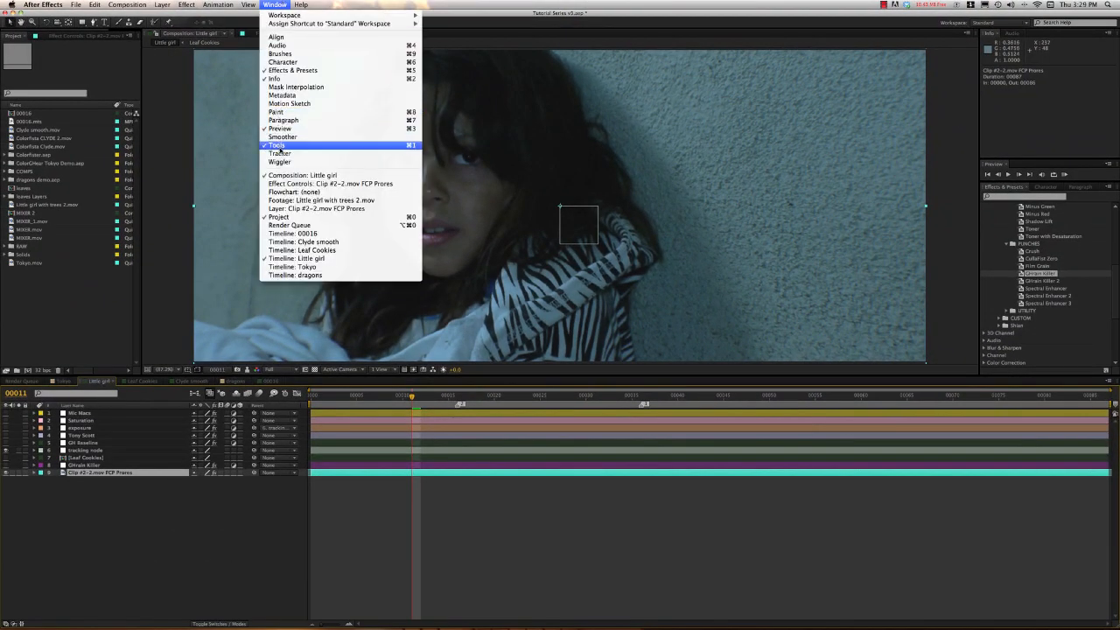
left_click(278, 154)
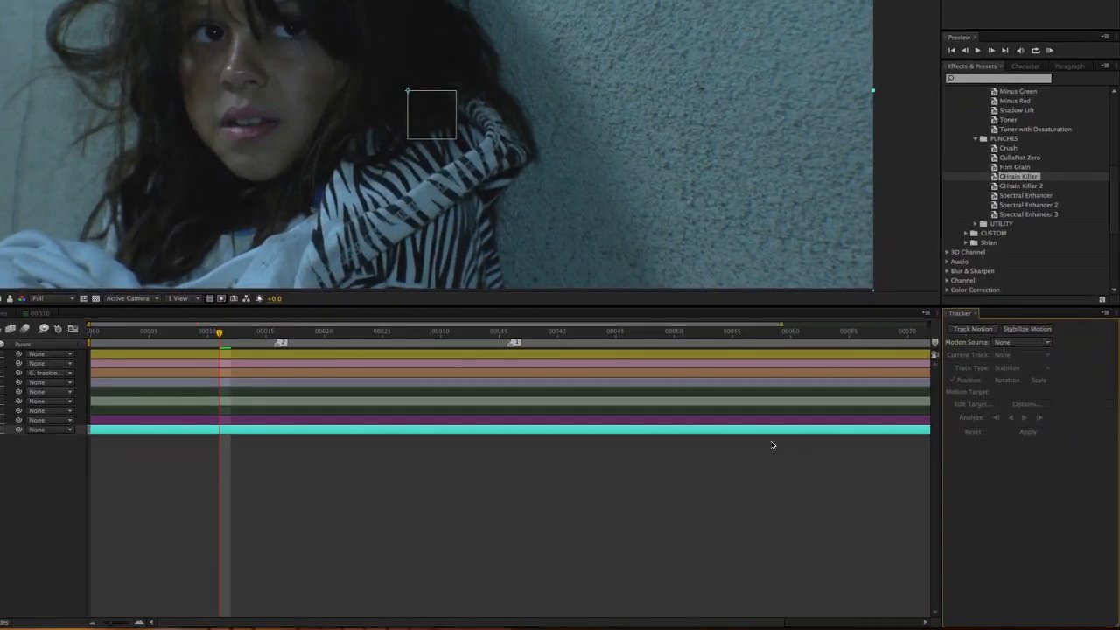
- Start Track Motion on the clip, enlarge Track Point 1's search region, and place the point on the wall beside the girl
left_click(973, 329)
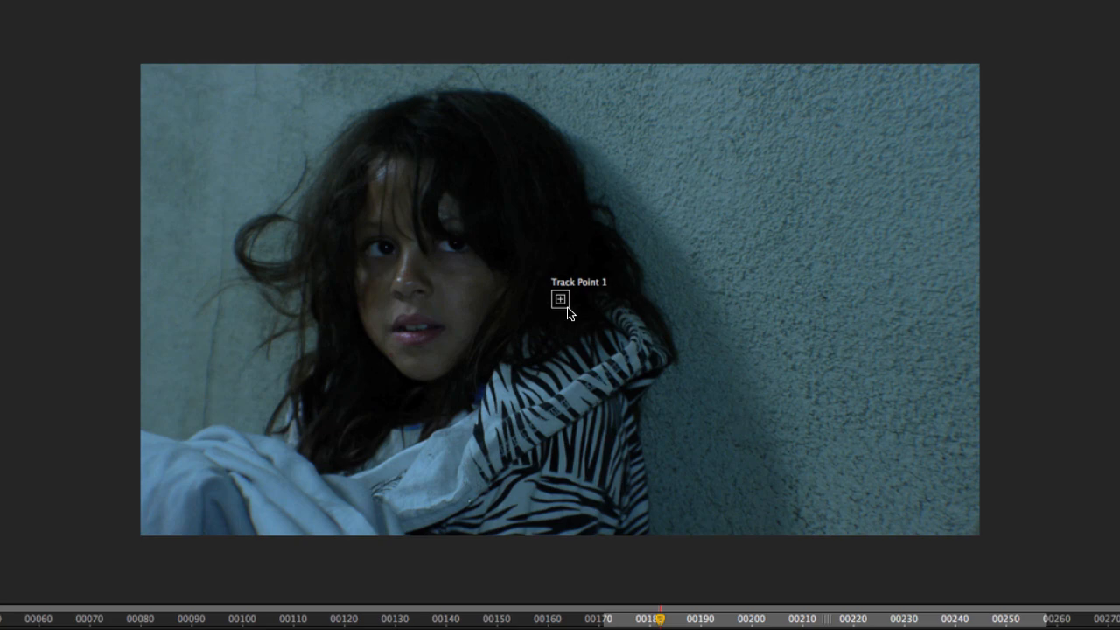
left_click_drag(567, 307, 579, 318)
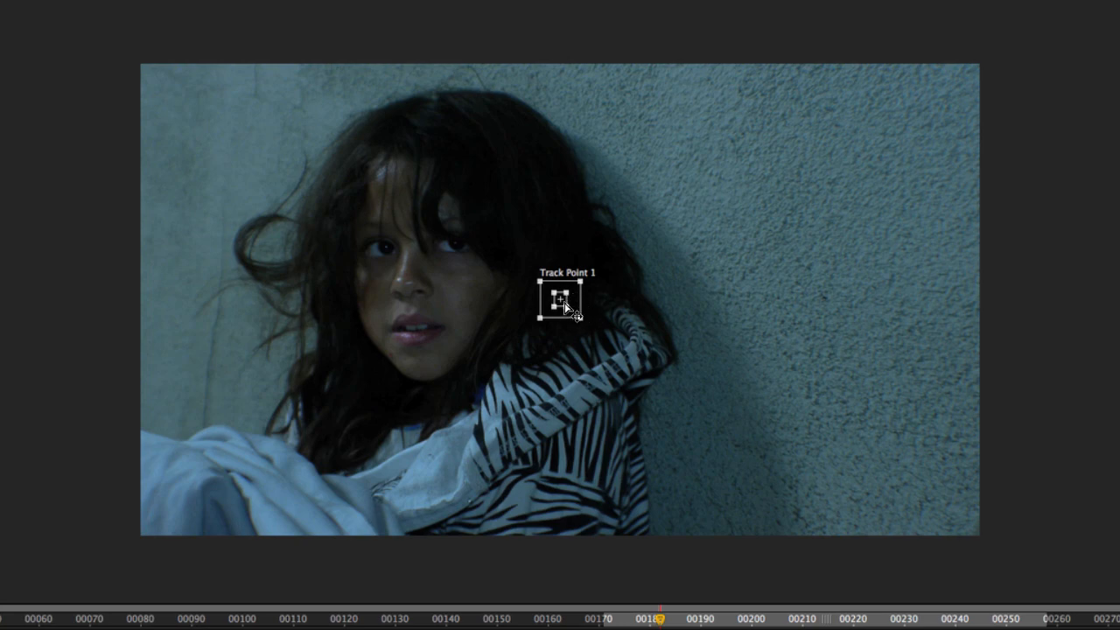
left_click_drag(572, 299, 836, 299)
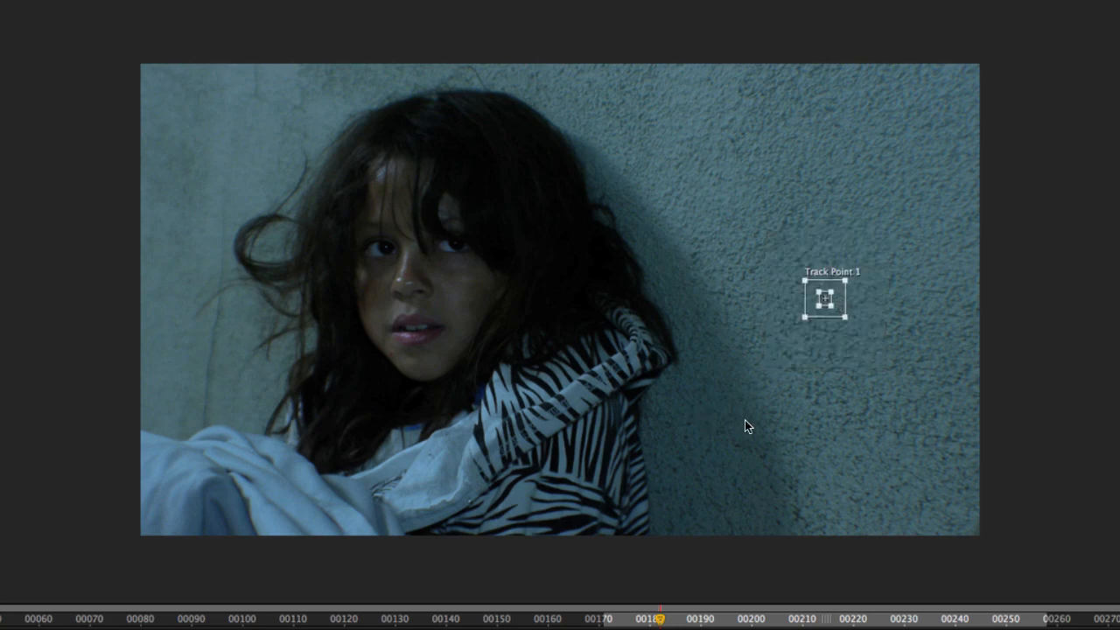
- Tighten Track Point 1's feature region around the dark spot on the wall and shrink its search region
key("period")
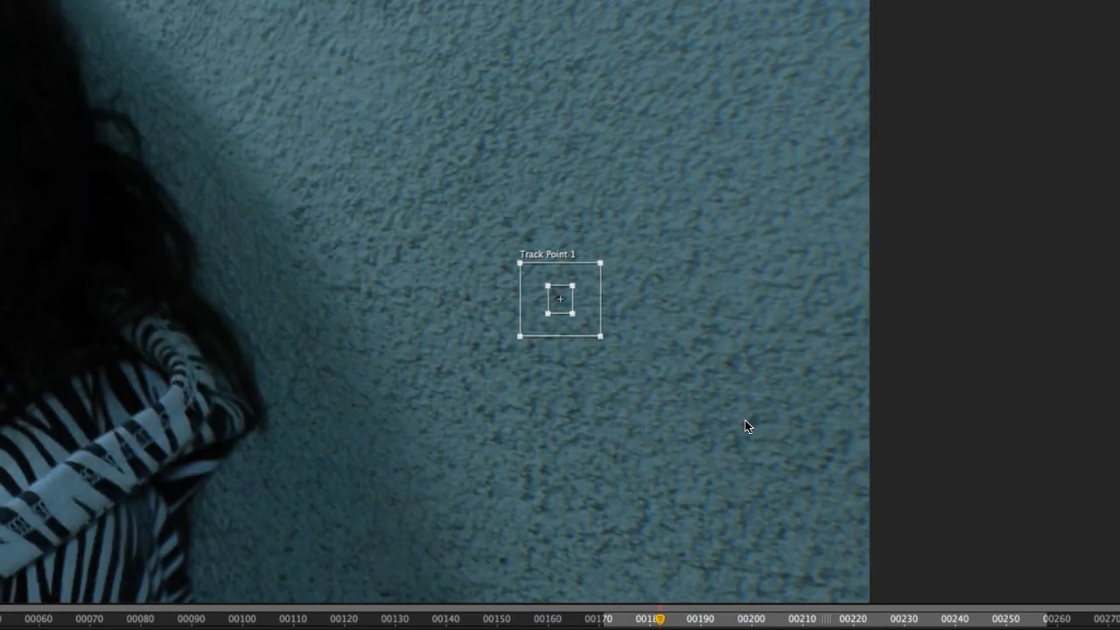
key("period")
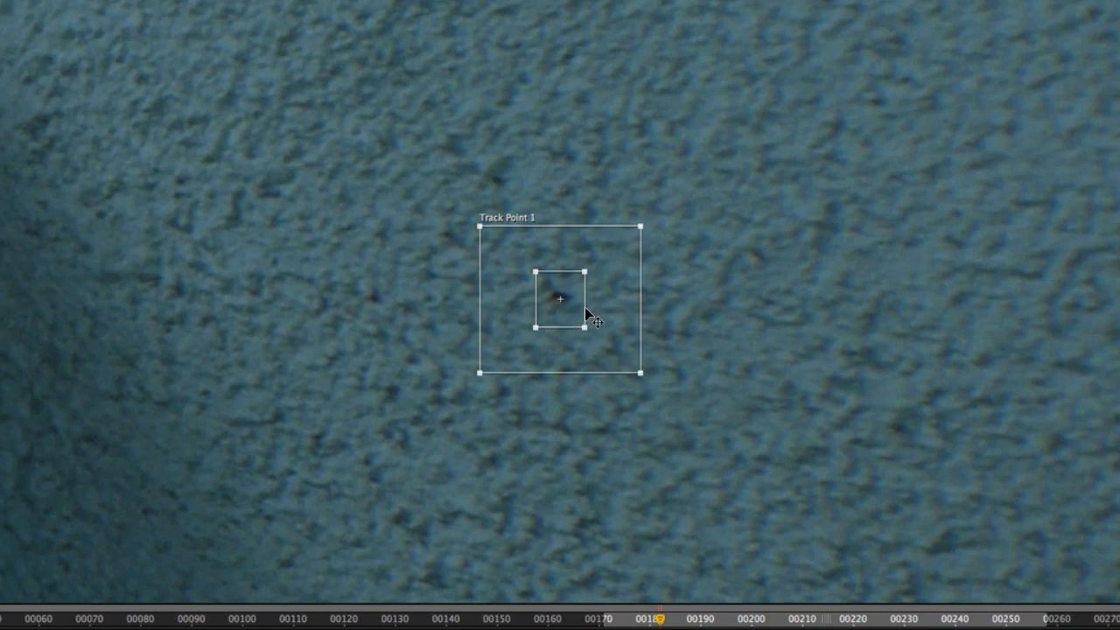
left_click_drag(584, 326, 577, 311)
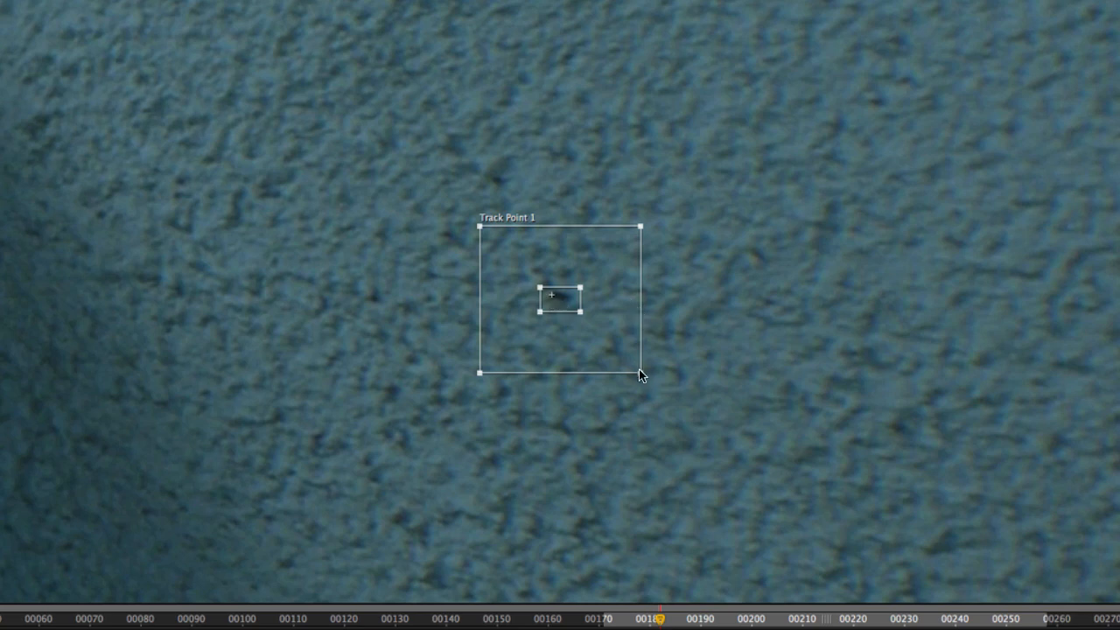
left_click_drag(639, 370, 576, 309)
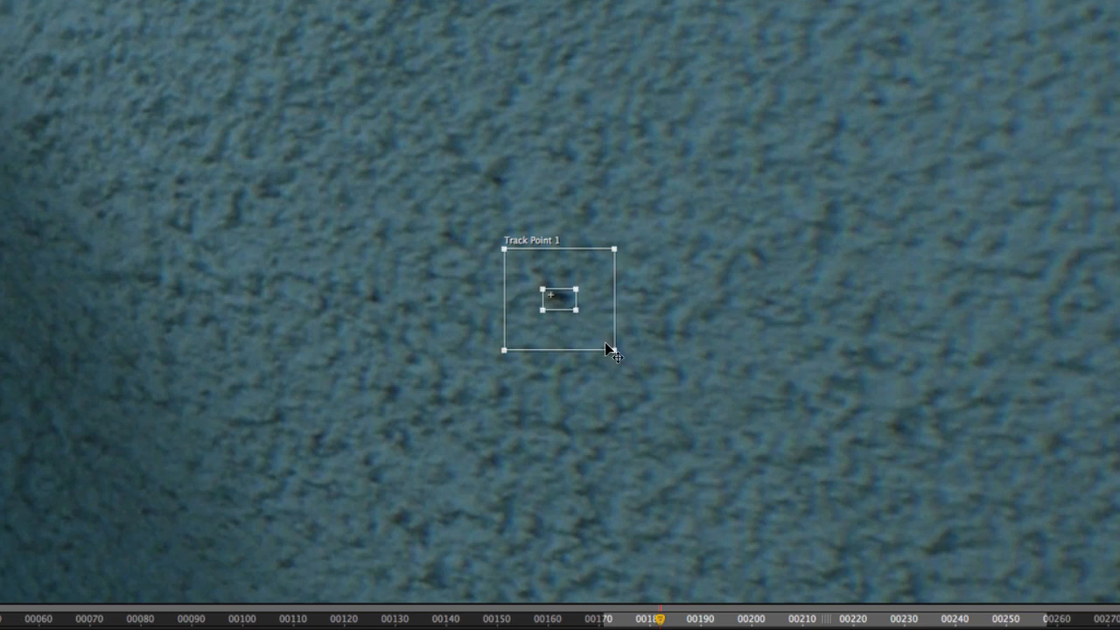
- Adjust the size of Track Point 1's search region, leaving a modest margin around the feature region
left_click_drag(613, 348, 796, 459)
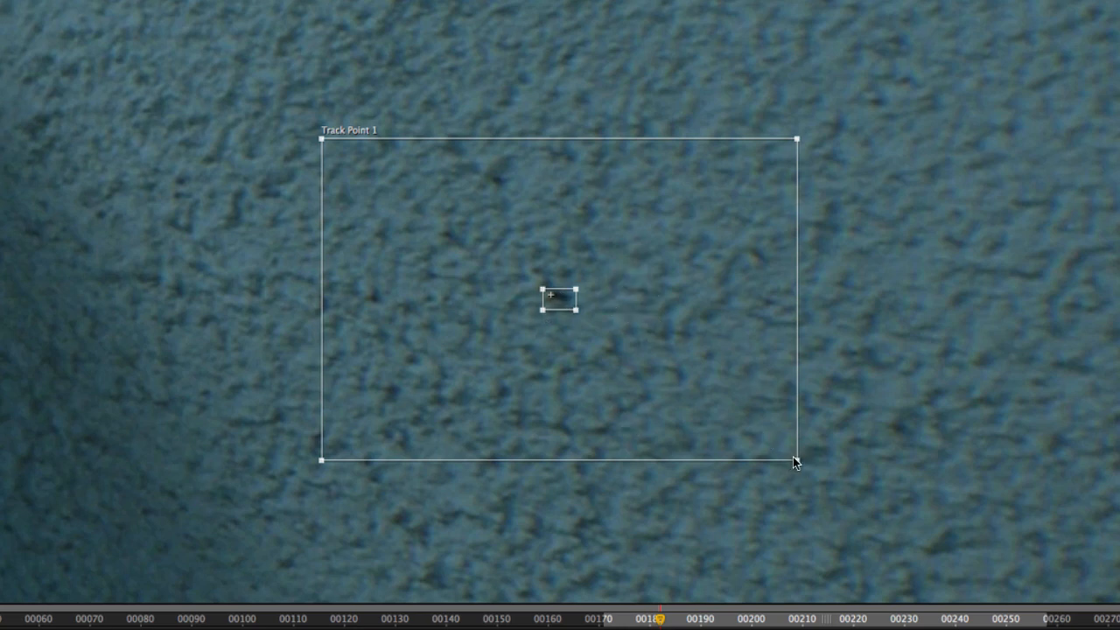
left_click_drag(796, 460, 608, 330)
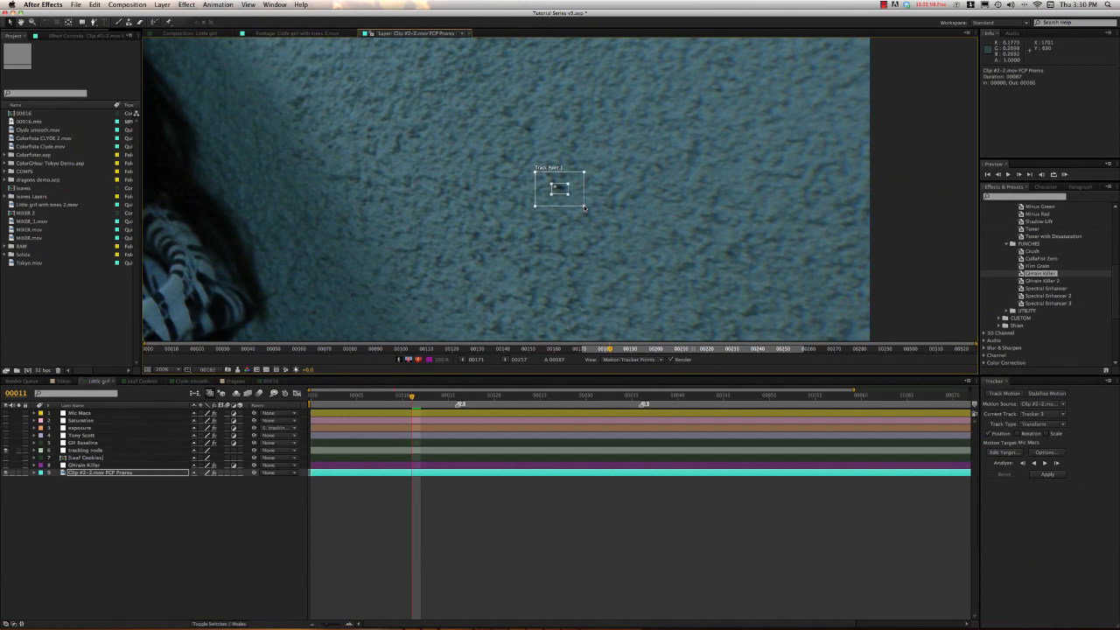
left_click_drag(584, 207, 585, 208)
- Go to frame 00000 and realign Track Point 1 with the dark spot on the wall
key("Page_Up")
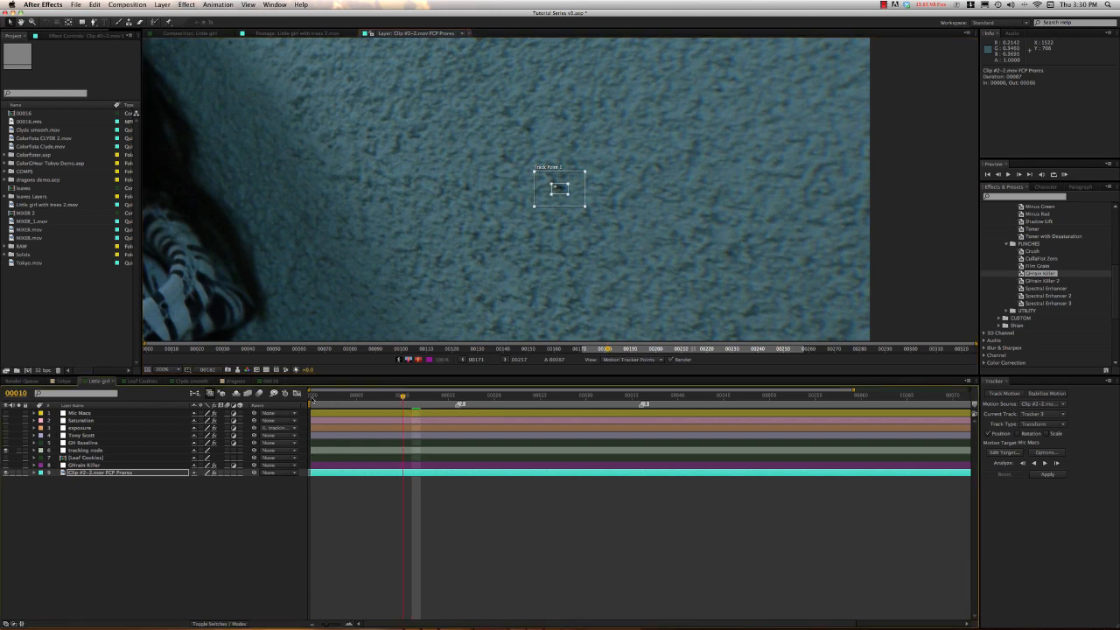
left_click(312, 400)
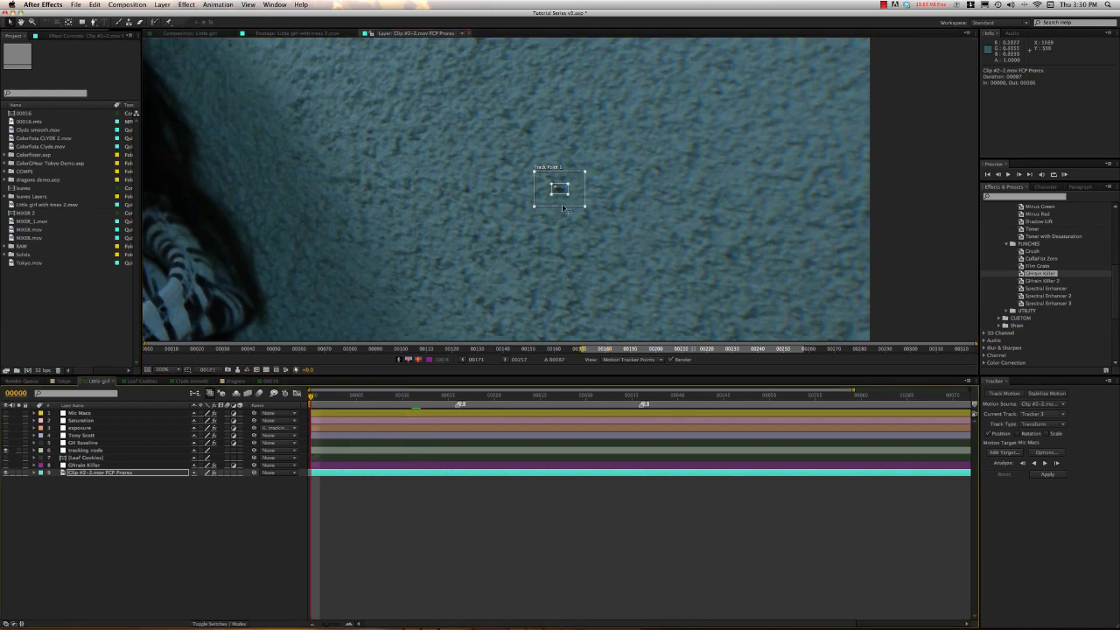
left_click_drag(573, 197, 573, 197)
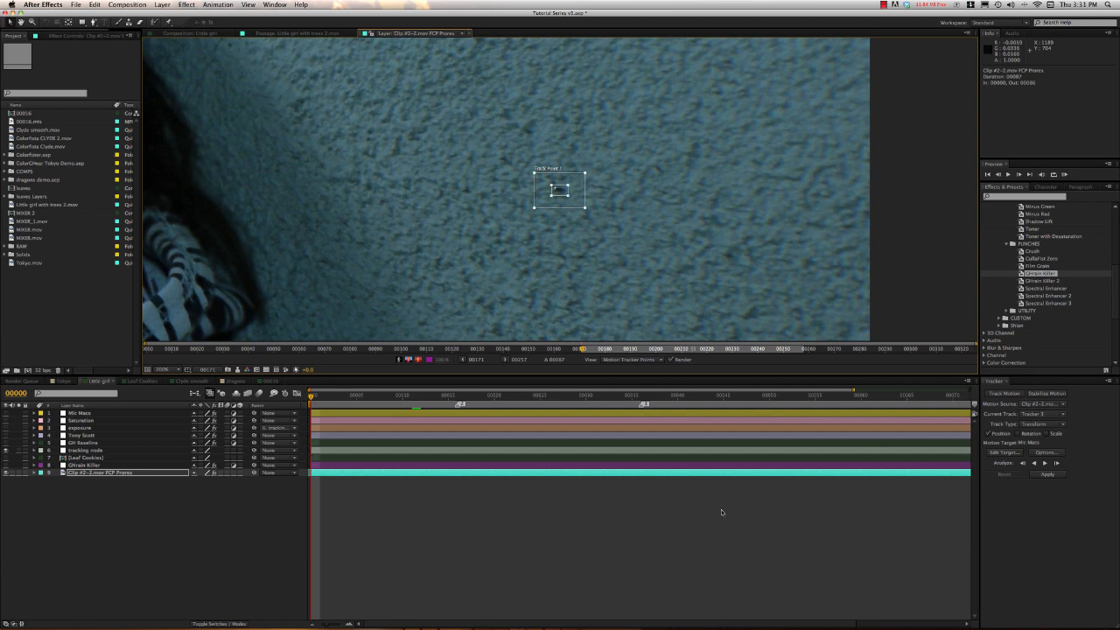
left_click(714, 572)
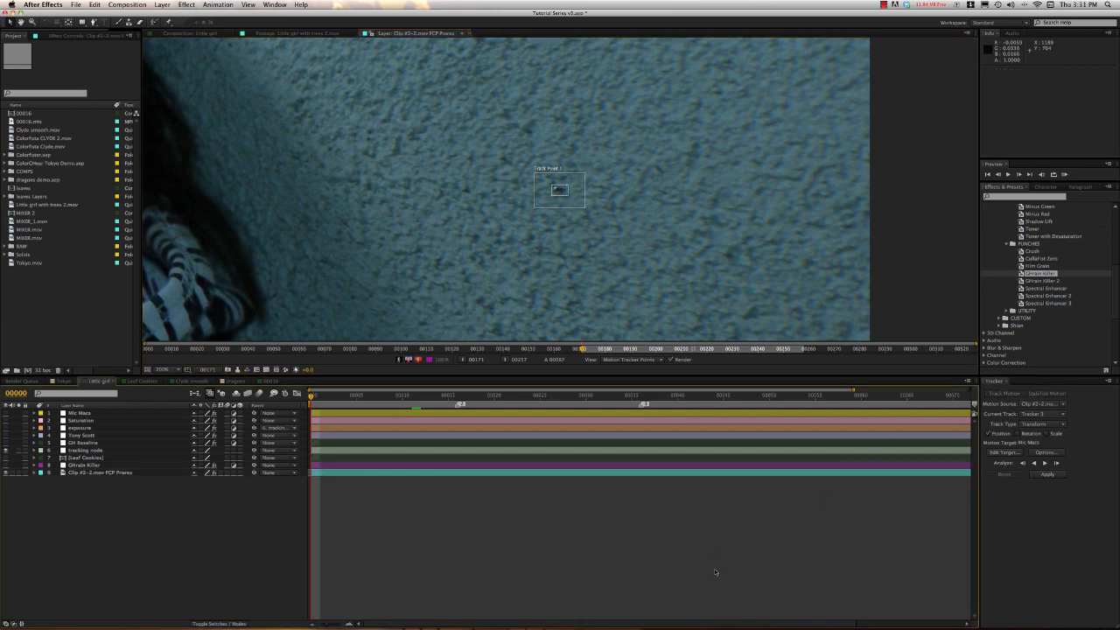
key("minus")
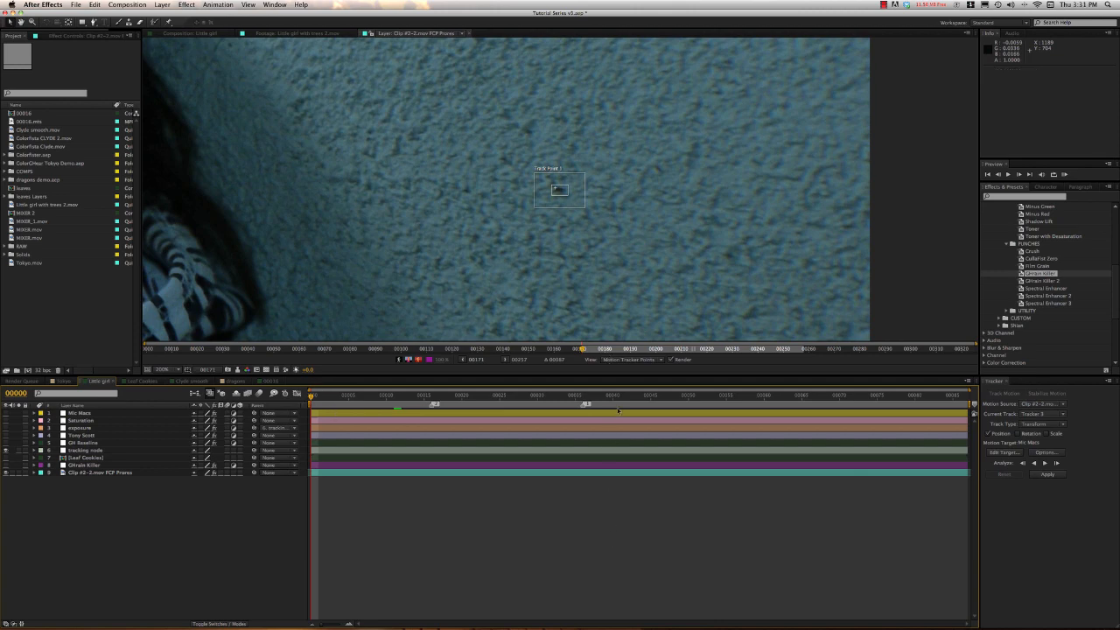
left_click(129, 5)
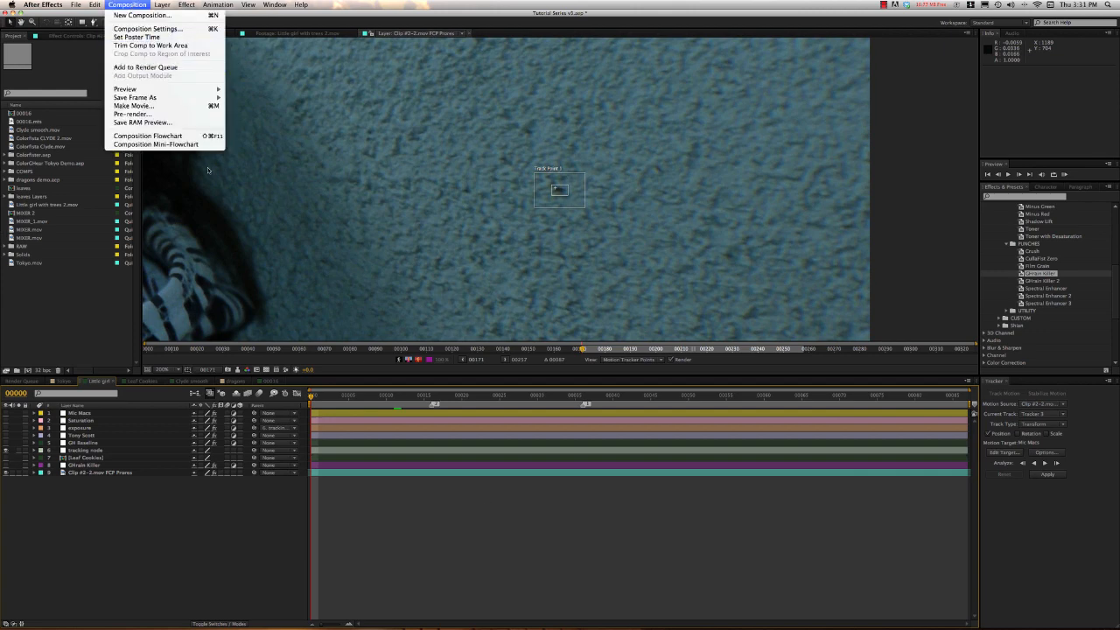
left_click(468, 550)
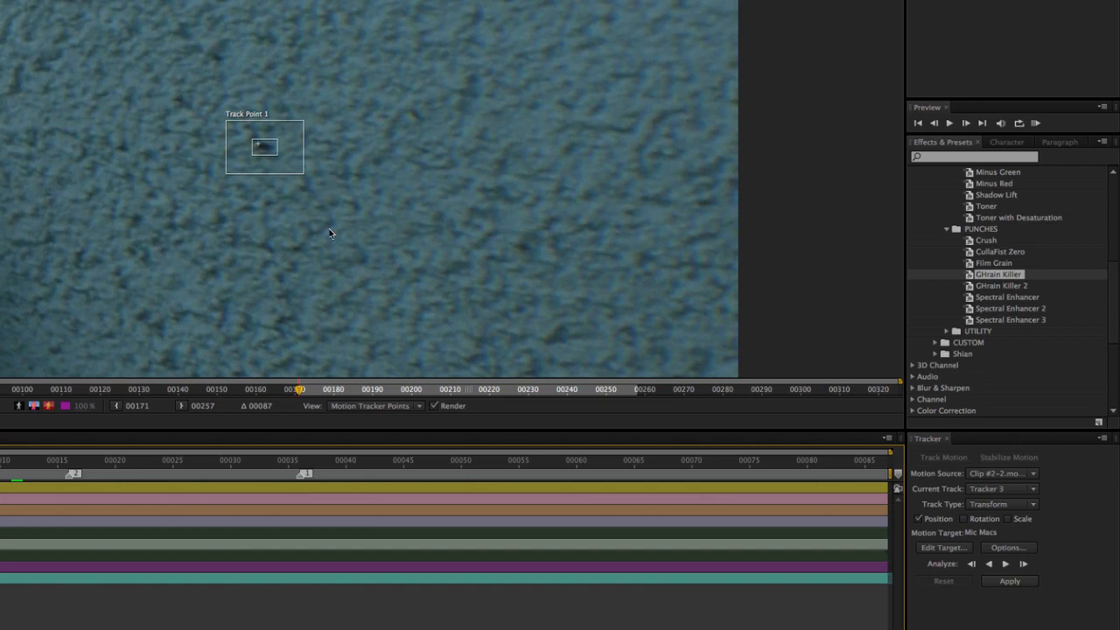
- Analyze the track forward from the first frame, purge all caches partway, and resume the analysis through frame 00086
left_click(1006, 565)
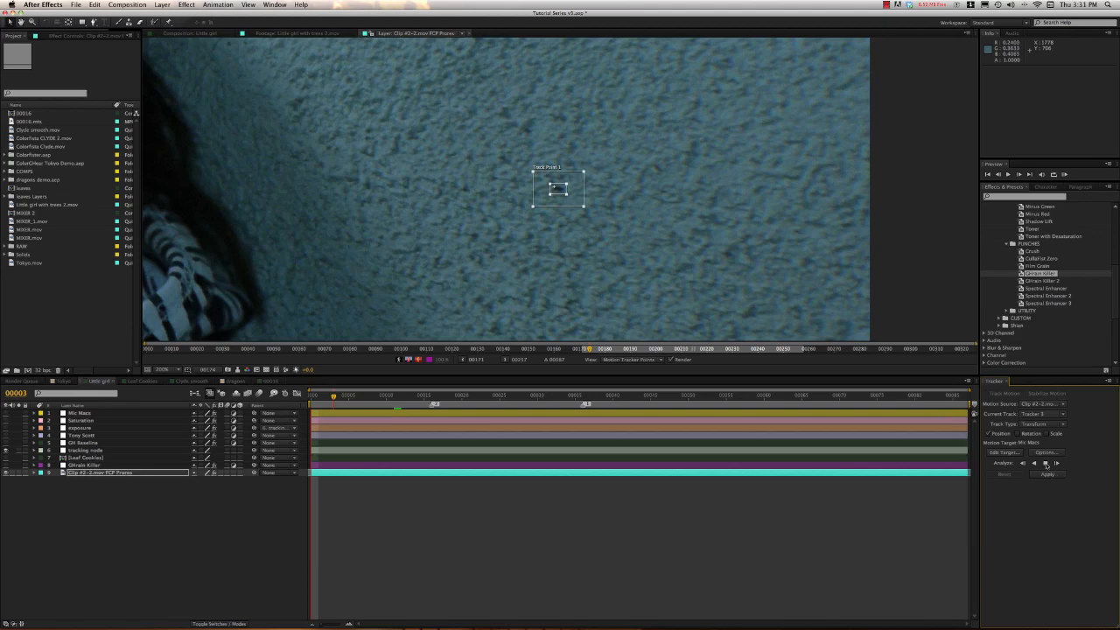
left_click(93, 5)
mouse_move(118, 161)
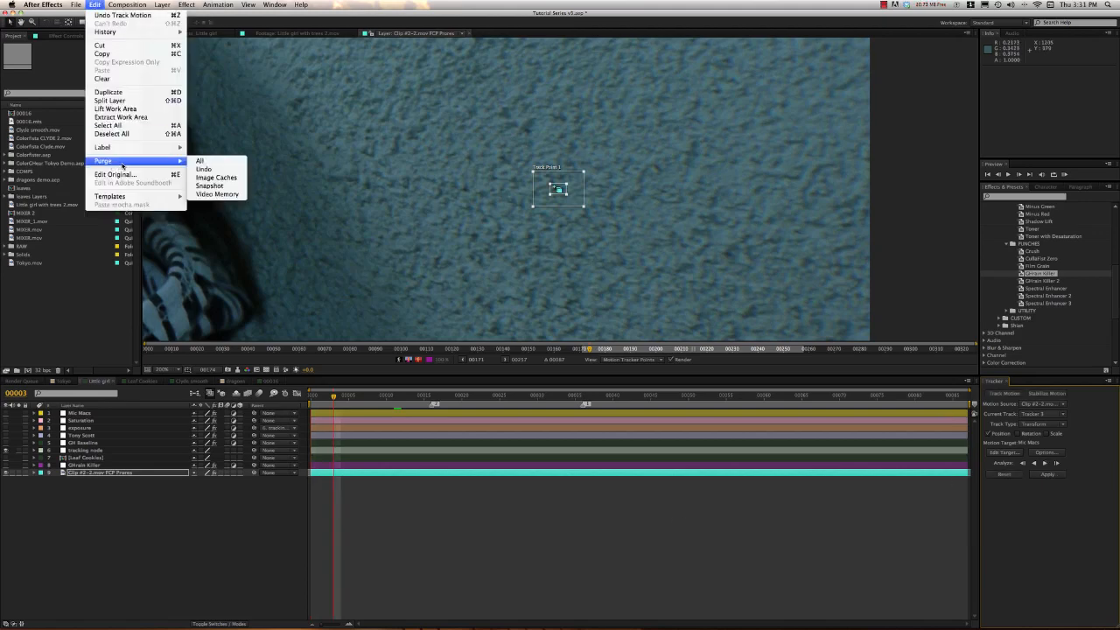
left_click(211, 164)
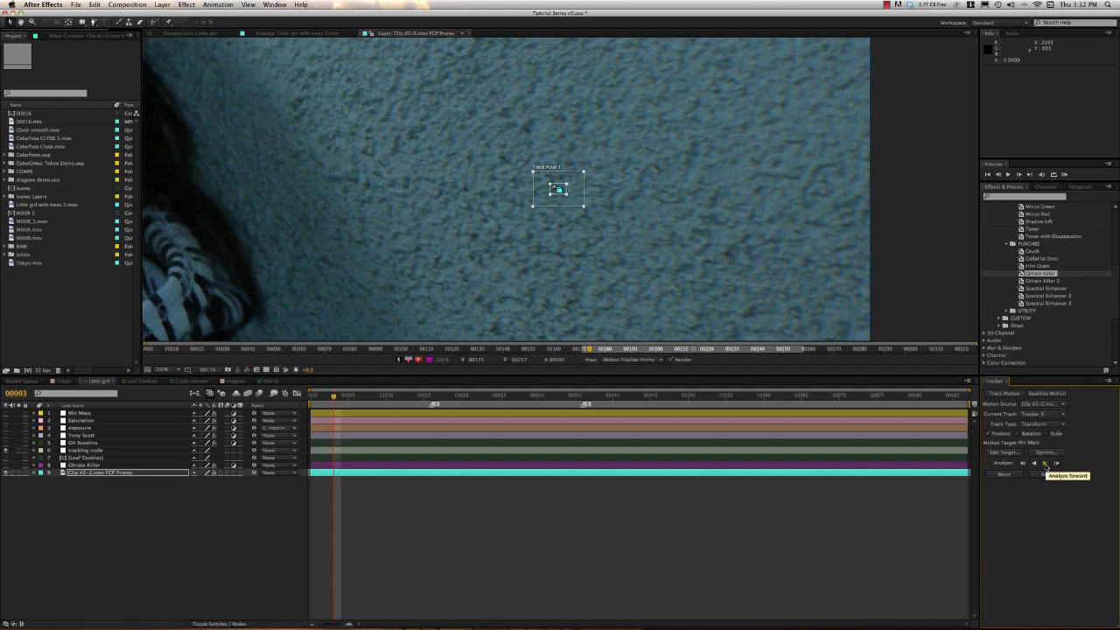
left_click(1045, 465)
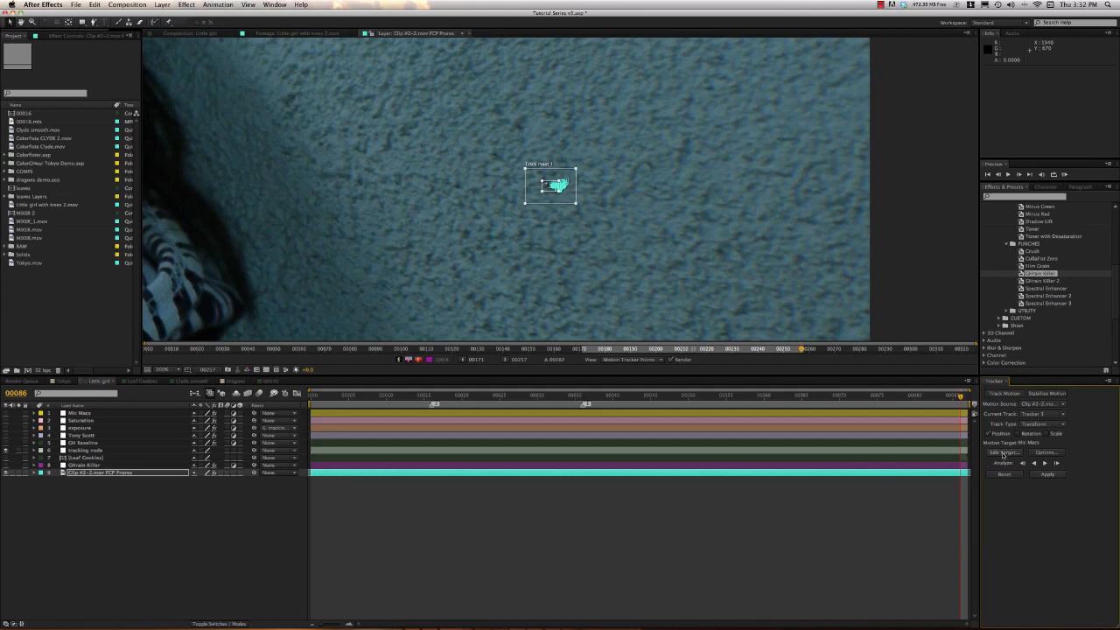
- Set the tracking node layer as the motion target and apply the track to it in X and Y
left_click(541, 451)
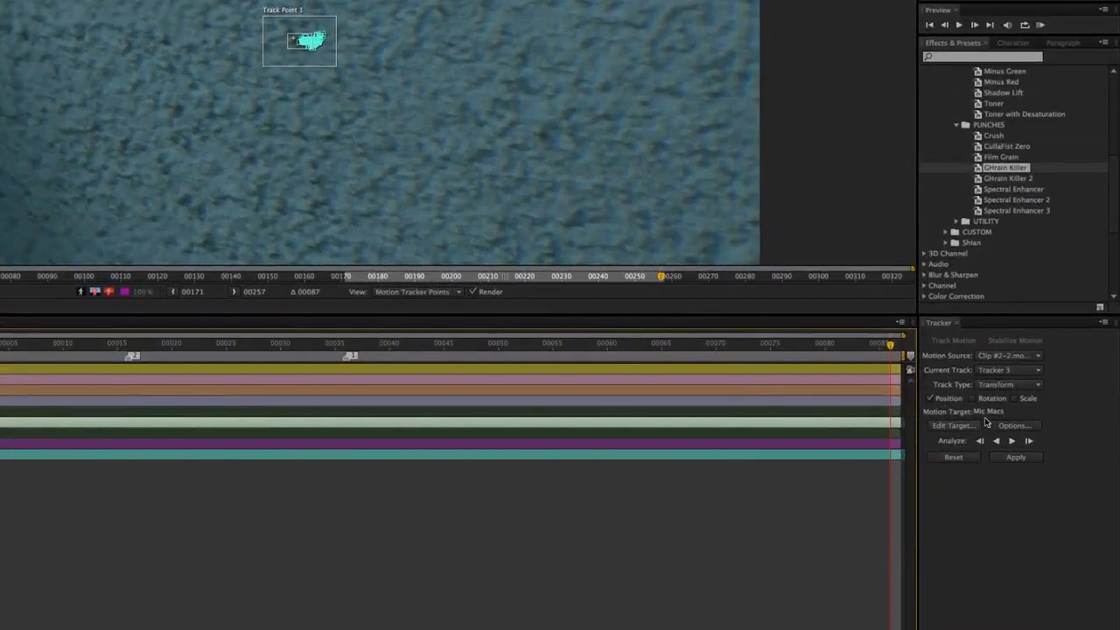
left_click(965, 426)
left_click(402, 222)
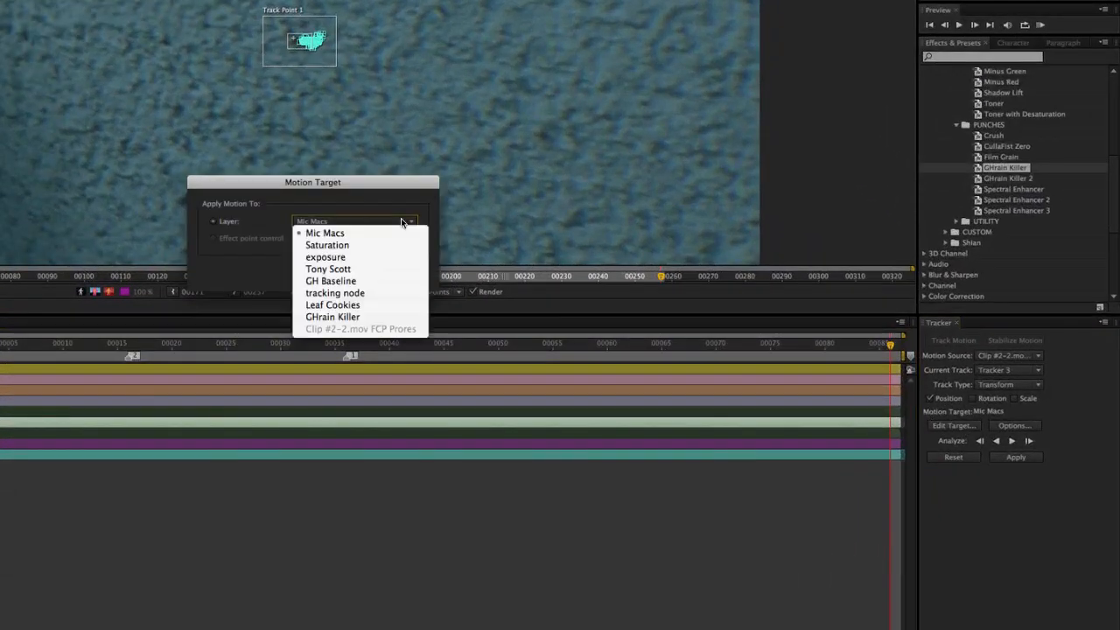
left_click(336, 293)
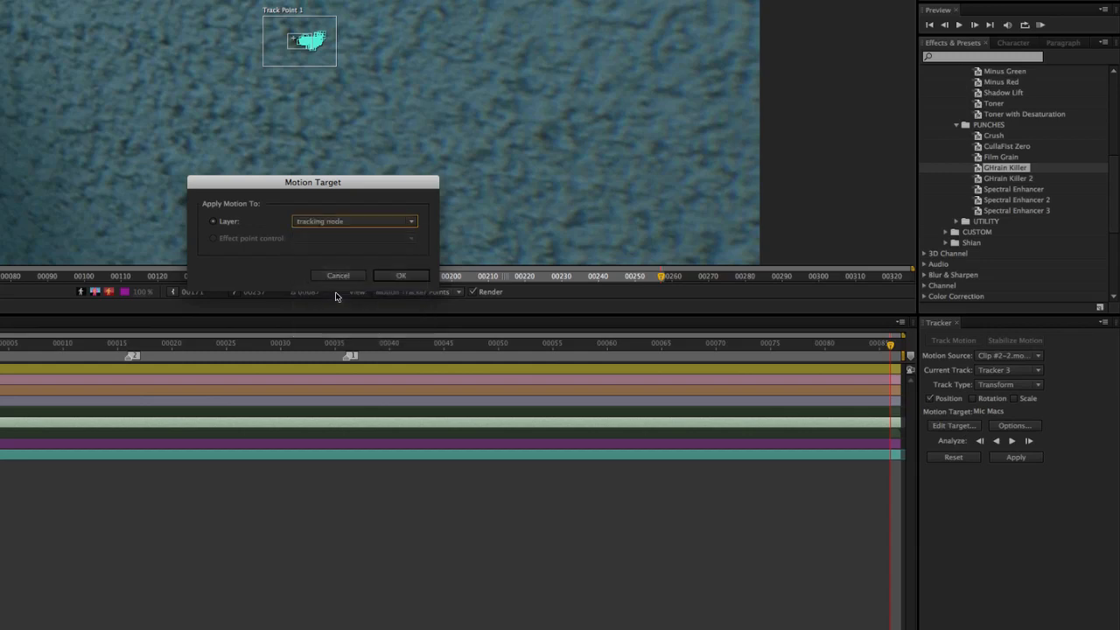
left_click(406, 276)
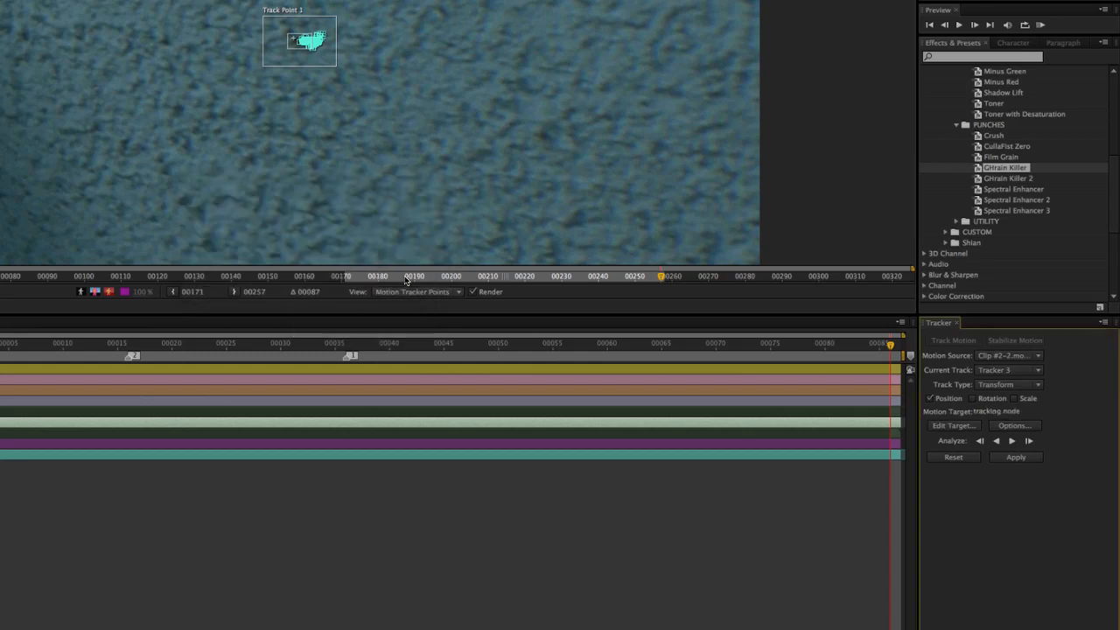
left_click(1015, 457)
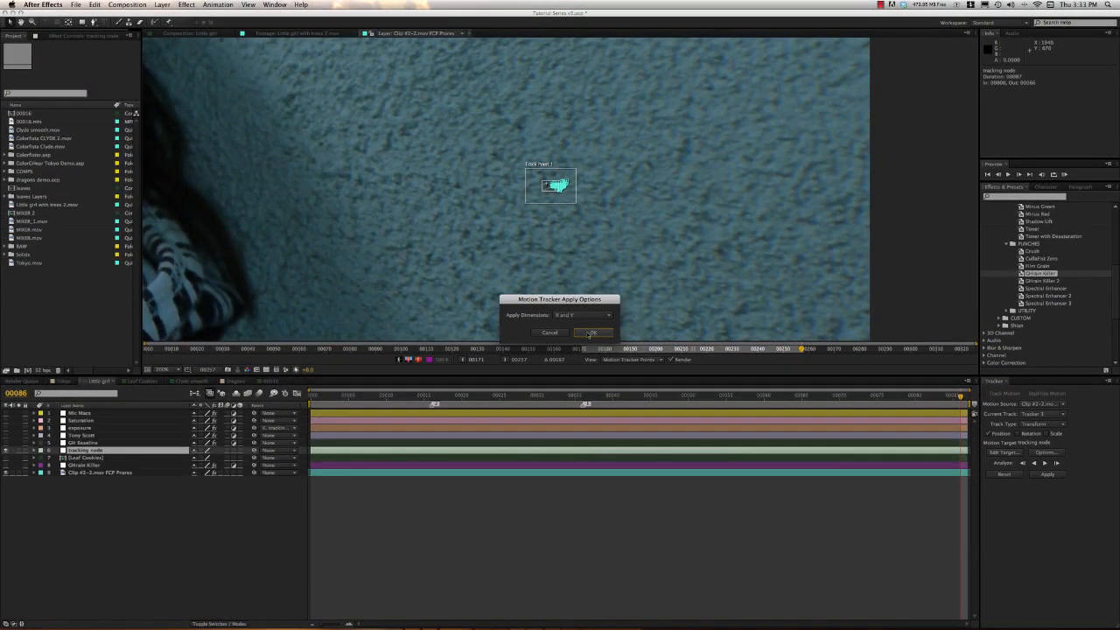
left_click(592, 333)
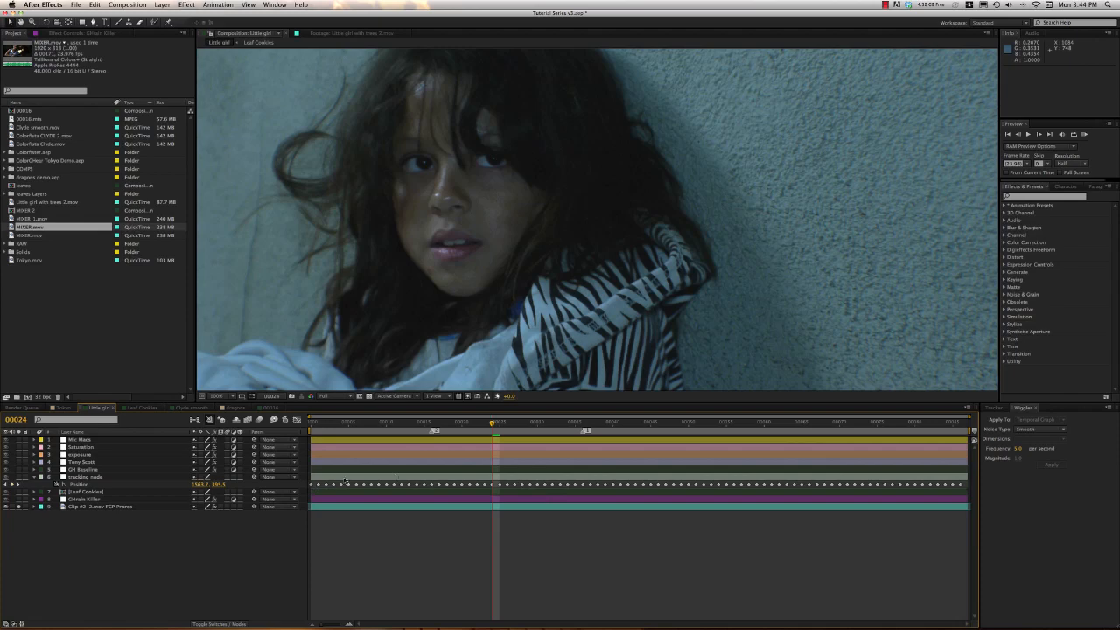
- Solo the tracking node alongside the clip and check its motion against the wall at frames 00016 and 00036
left_click(416, 478)
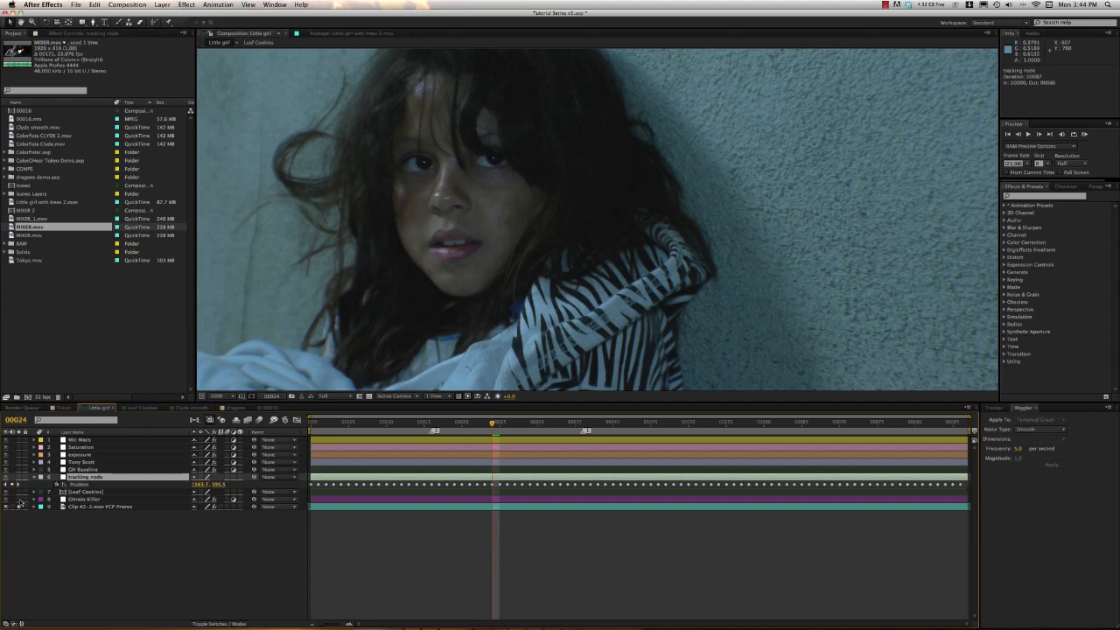
left_click(19, 477)
left_click(499, 423)
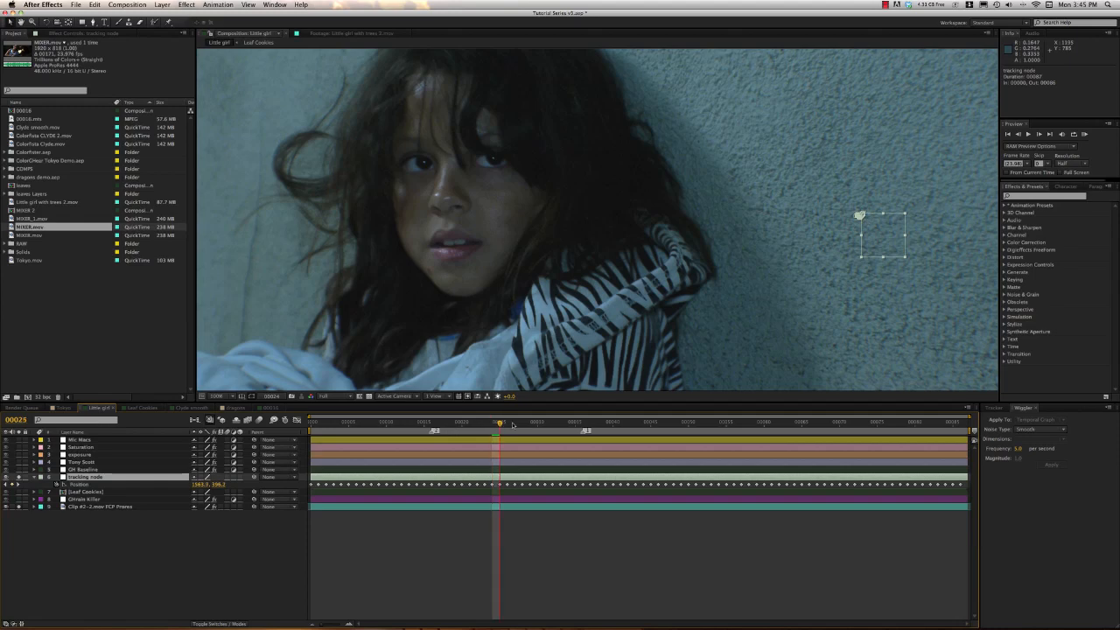
left_click_drag(512, 425, 435, 430)
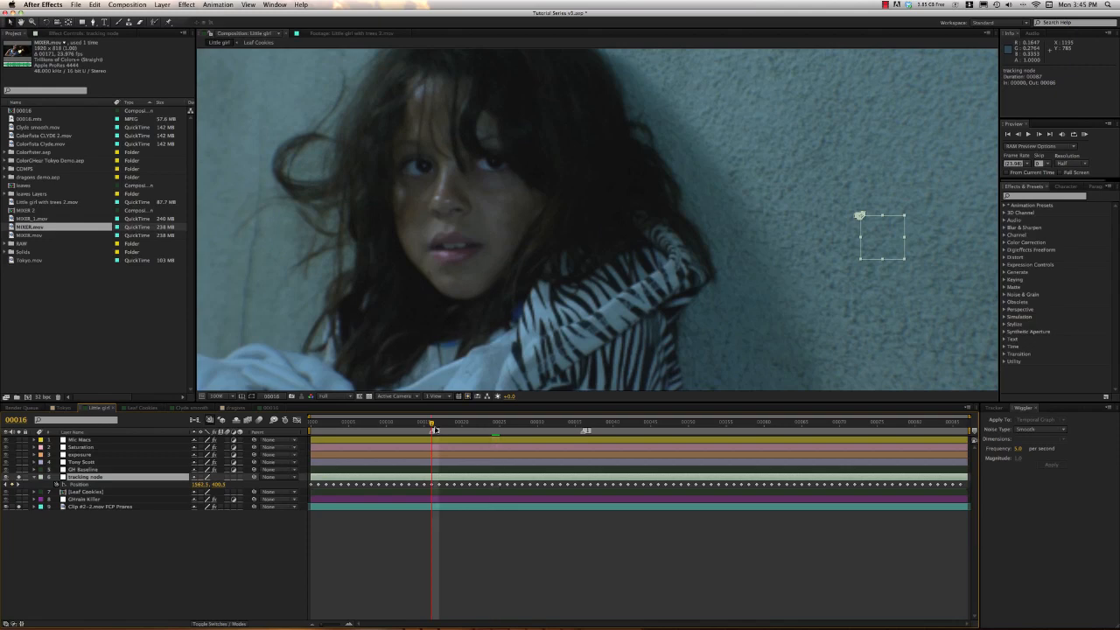
left_click(510, 531)
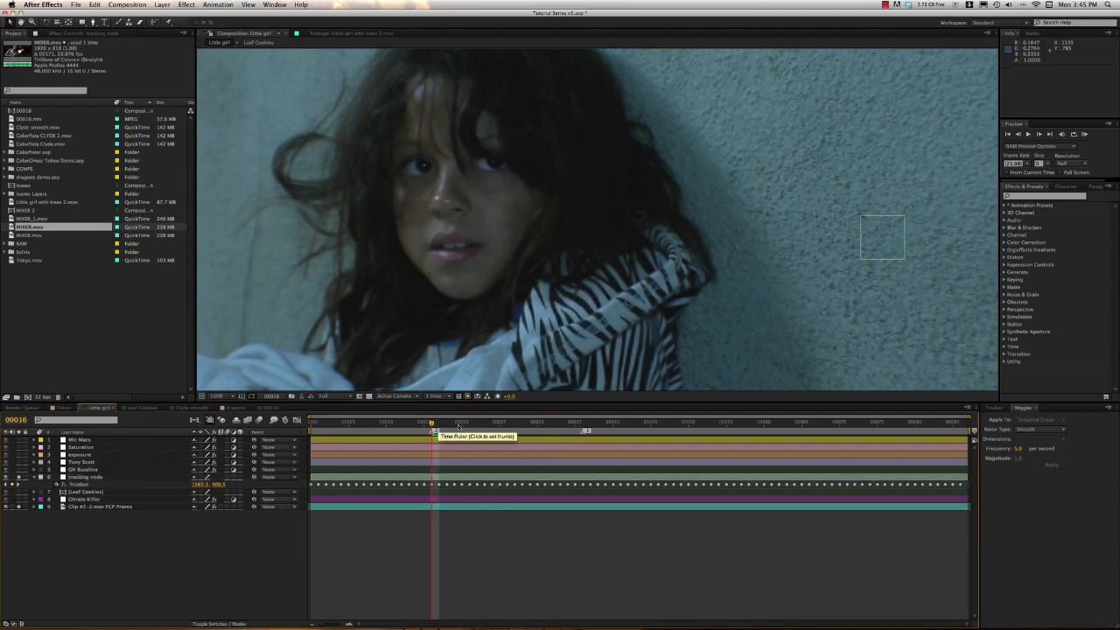
left_click(583, 424)
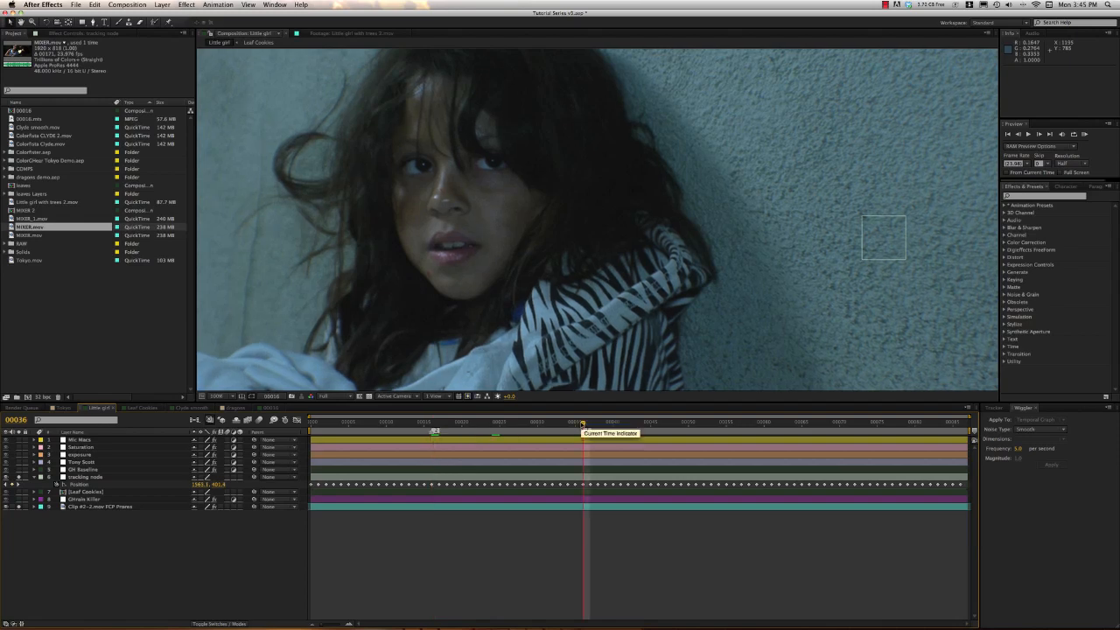
key("2")
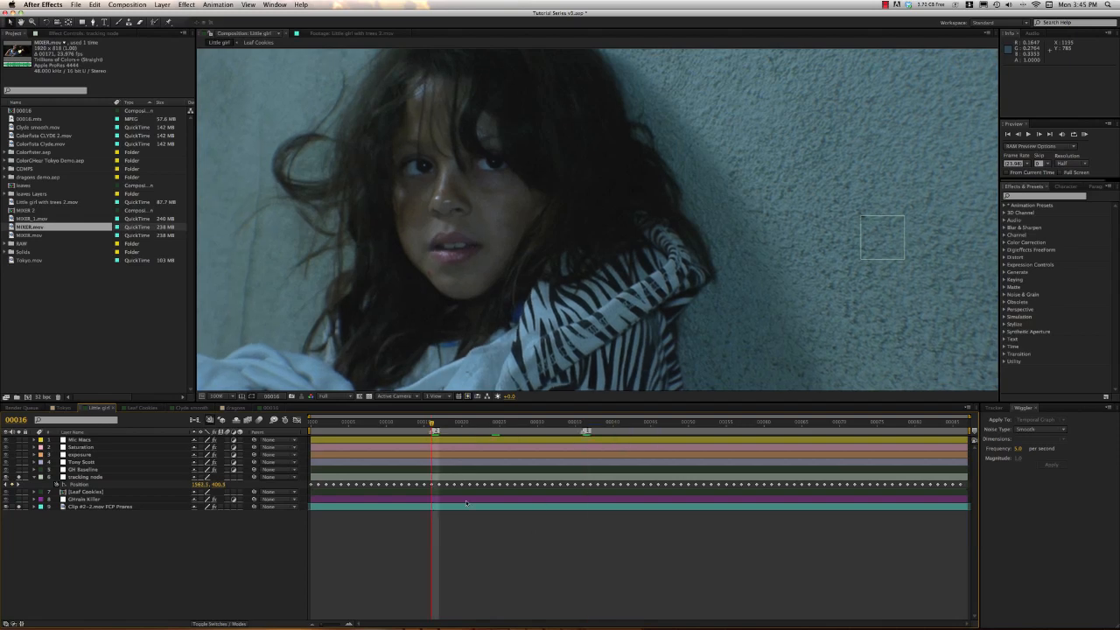
- Turn off solo on the tracking node and clip layers, and briefly highlight the Leaf Cookies and exposure layers
left_click(432, 478)
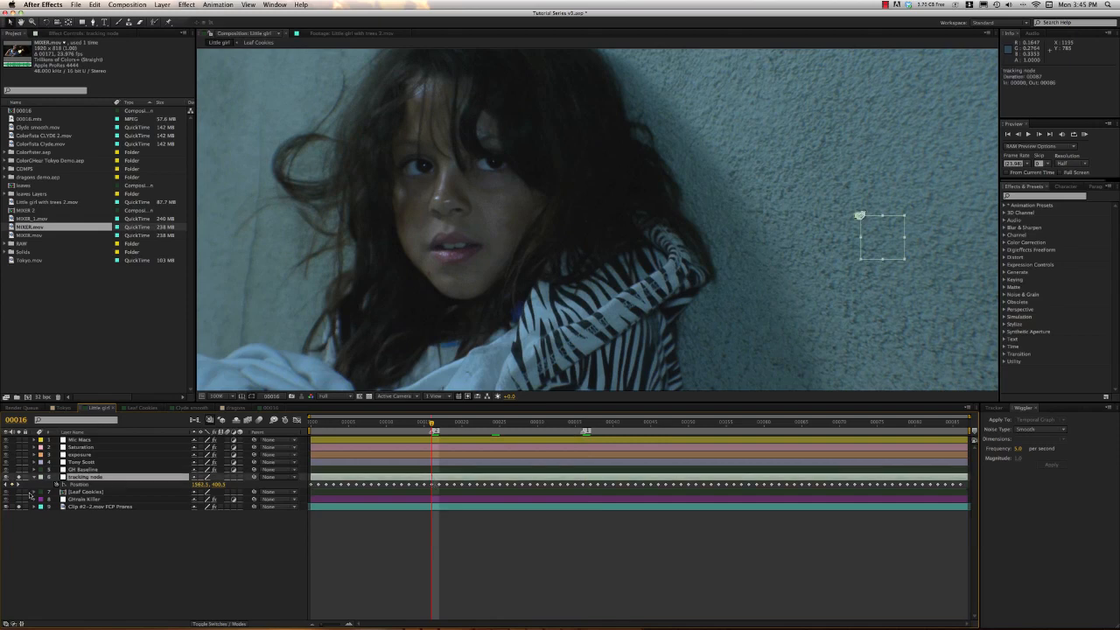
left_click(19, 477)
left_click(108, 493)
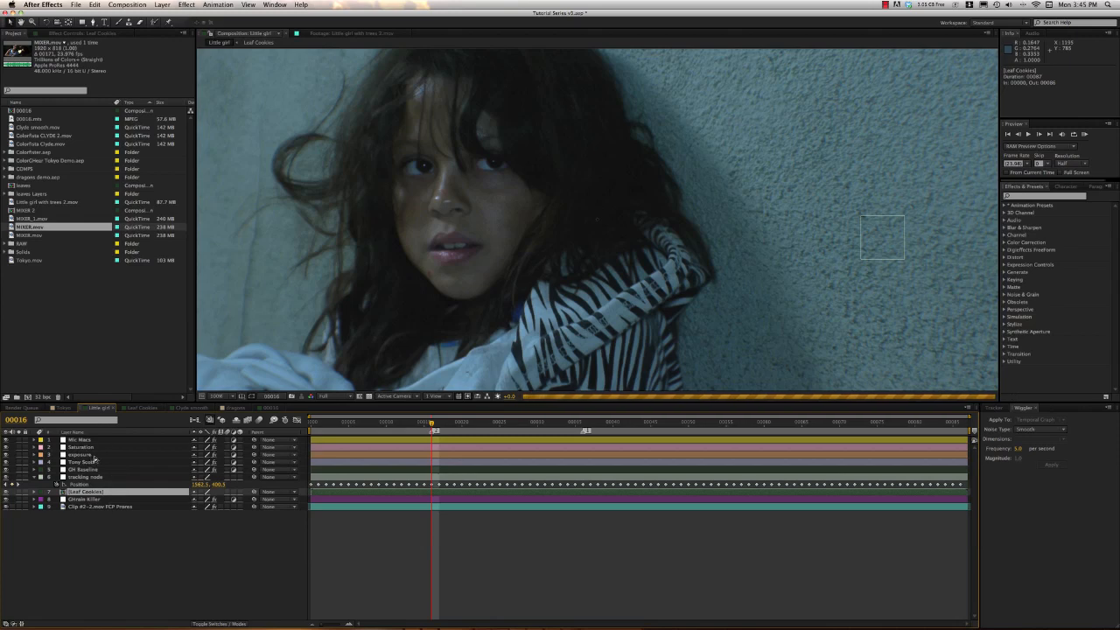
left_click(88, 455, "super")
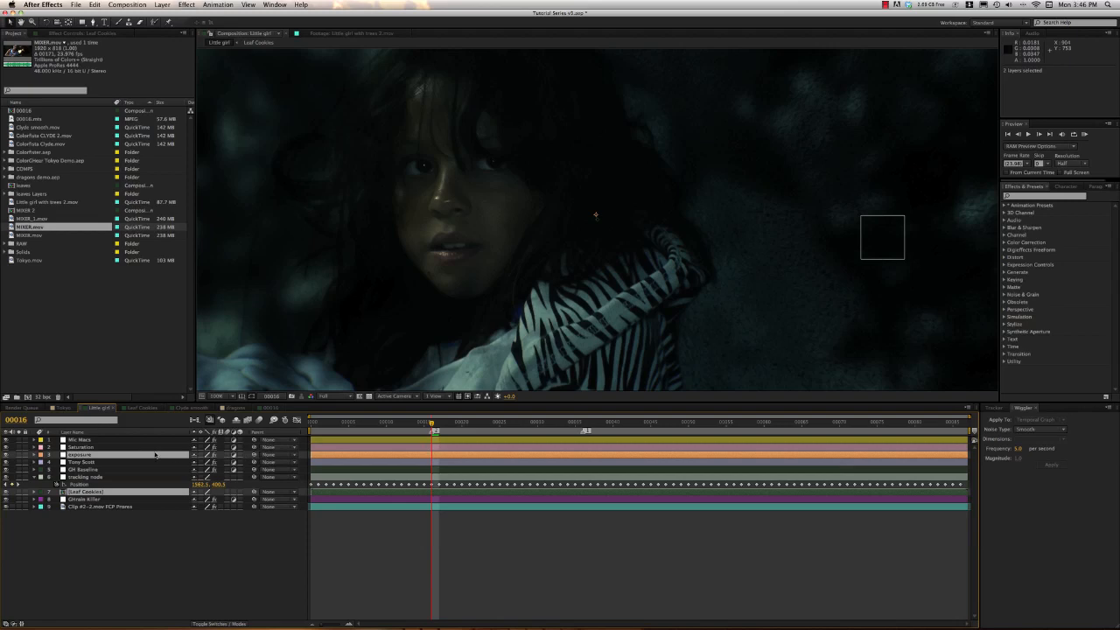
left_click(148, 516)
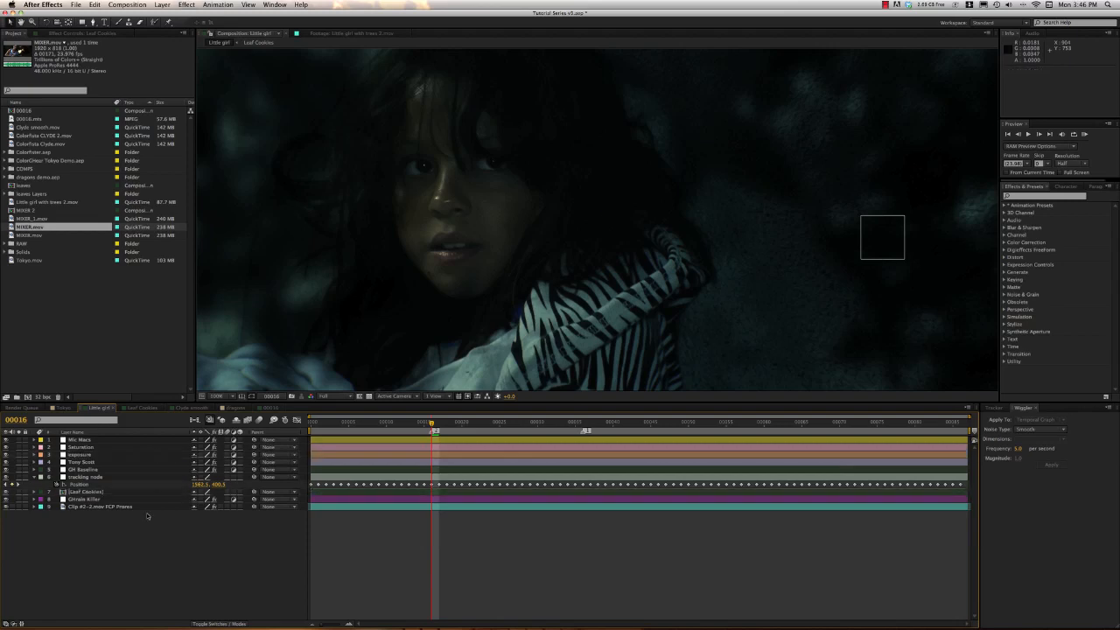
- Parent the exposure and Leaf Cookies layers to the tracking node layer
left_click(148, 455)
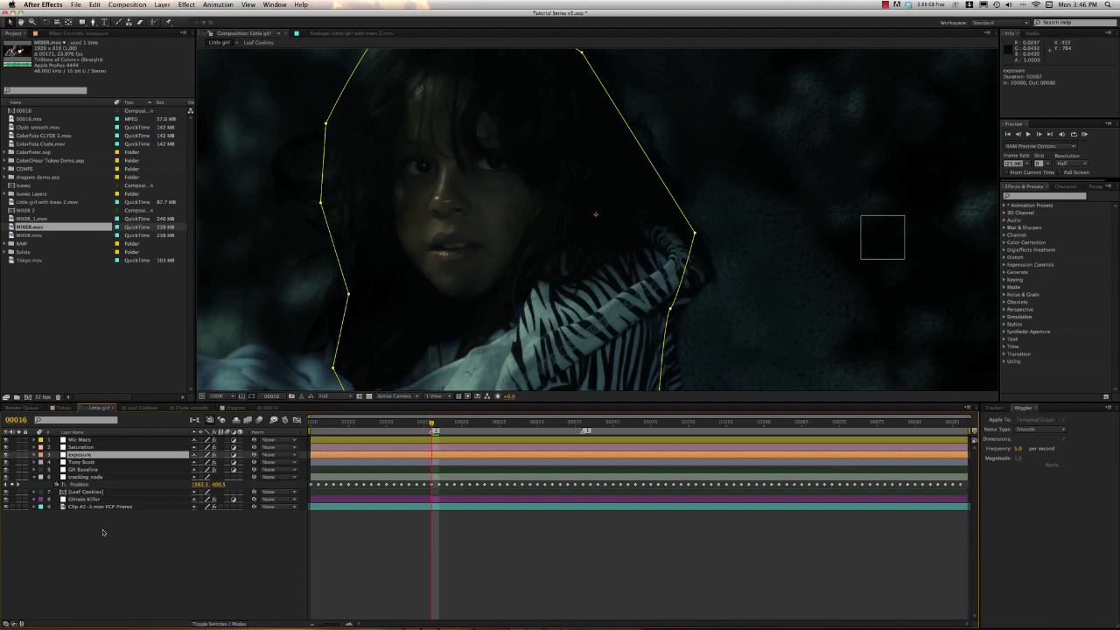
left_click(127, 493)
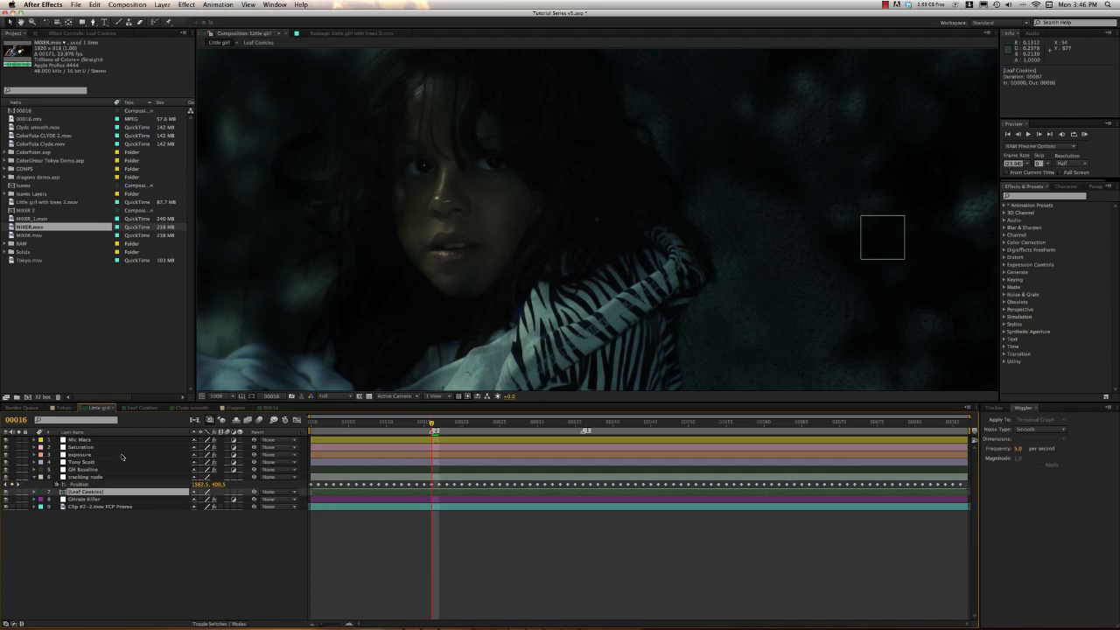
left_click(108, 455, "super")
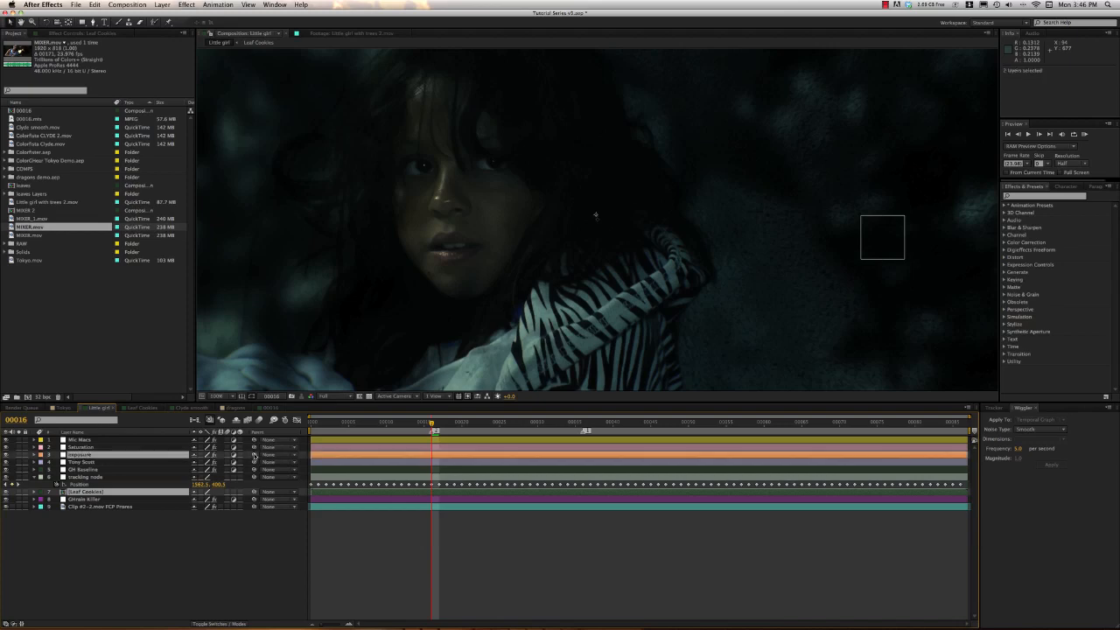
left_click_drag(254, 454, 128, 478)
left_click(533, 529)
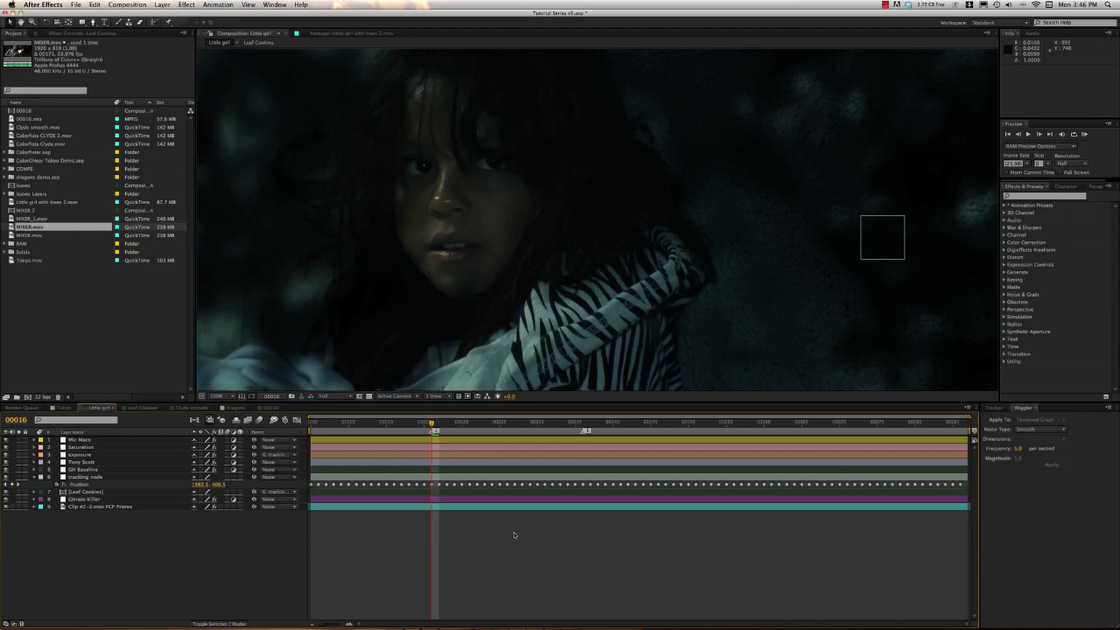
- Examine the GHrain Killer layer's mask around the girl's face and clear the selection
left_click(344, 499)
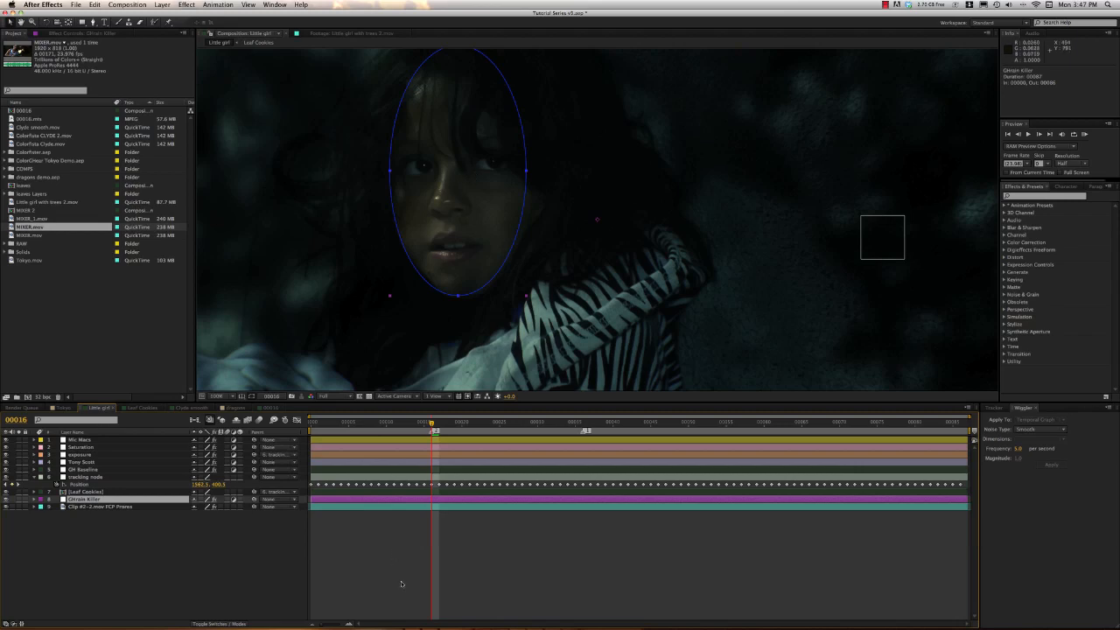
left_click(507, 532)
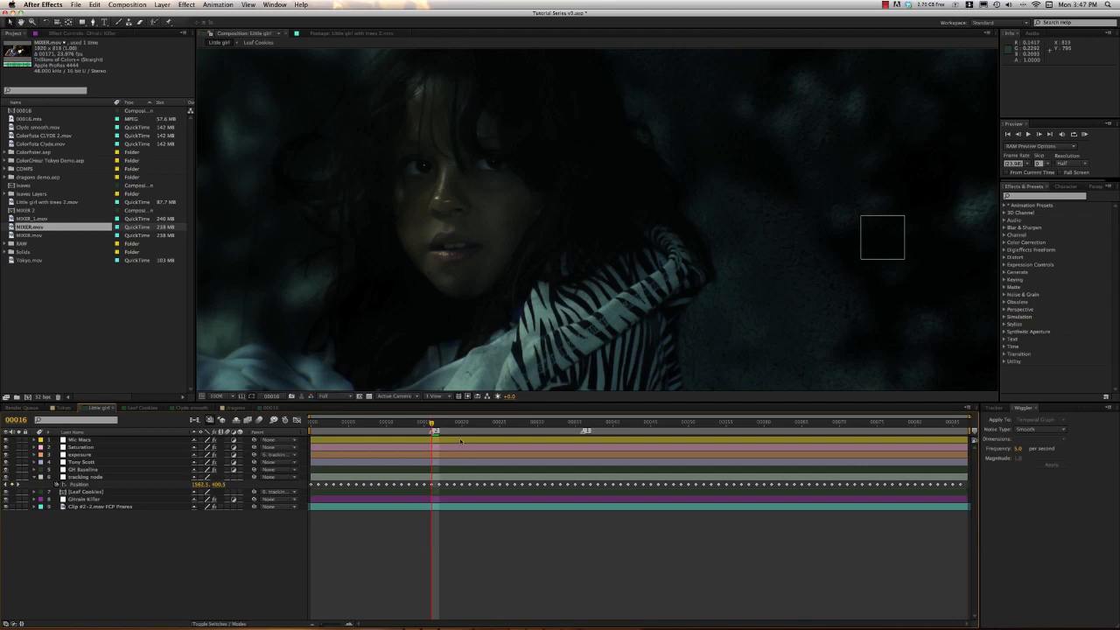
- Compare the composited Little girl shot at frames 00016 and 00036
mouse_move(446, 424)
left_mouse_down()
mouse_move(462, 425)
mouse_move(434, 424)
left_mouse_up()
left_click(584, 423)
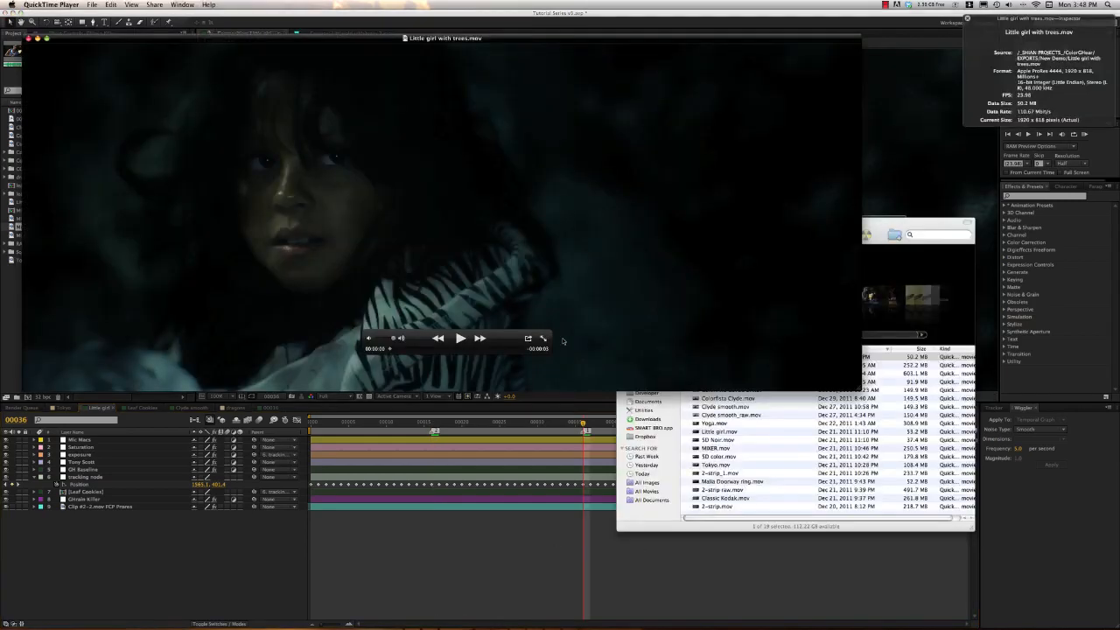
- Switch to QuickTime Player, play and scrub through Little girl with trees.mov to review the rendered shot, and close the movie
left_click(461, 339)
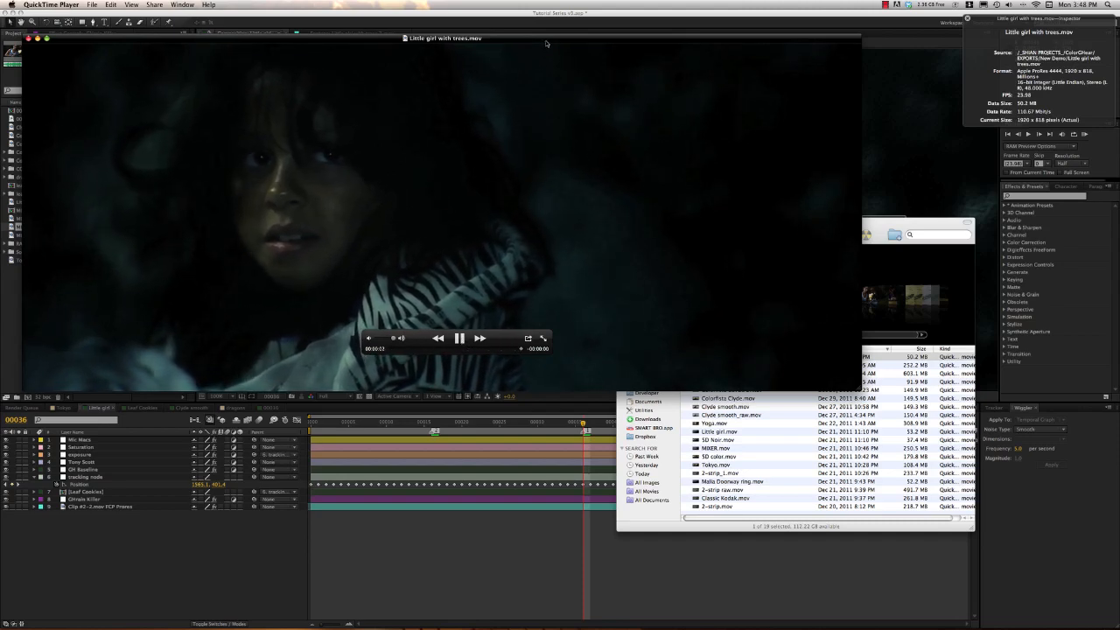
left_click_drag(546, 42, 588, 122)
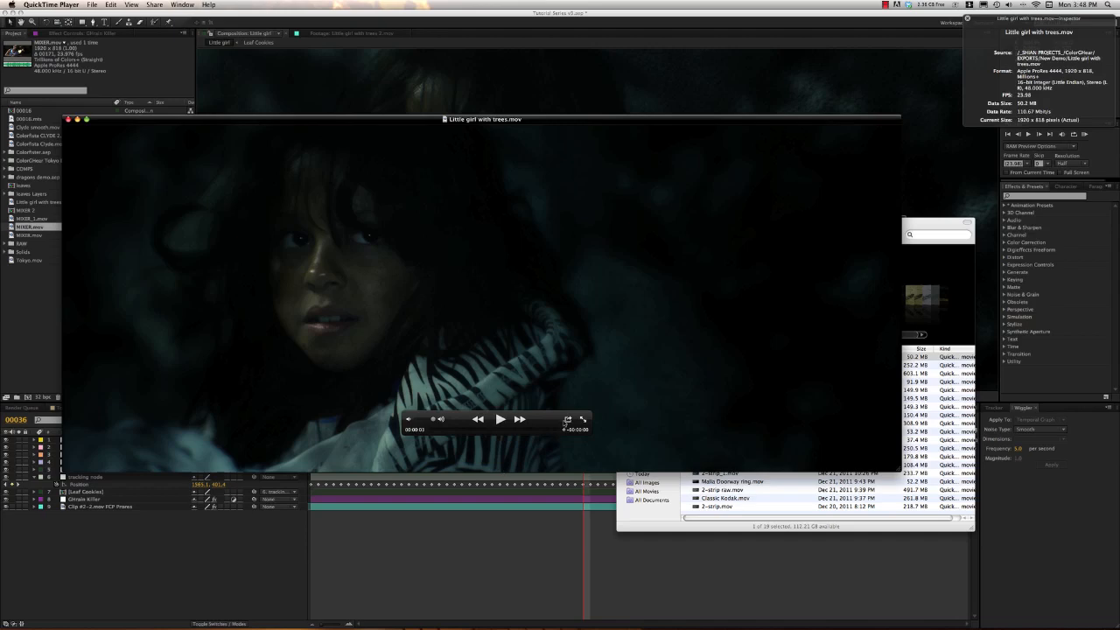
left_click_drag(563, 430, 425, 438)
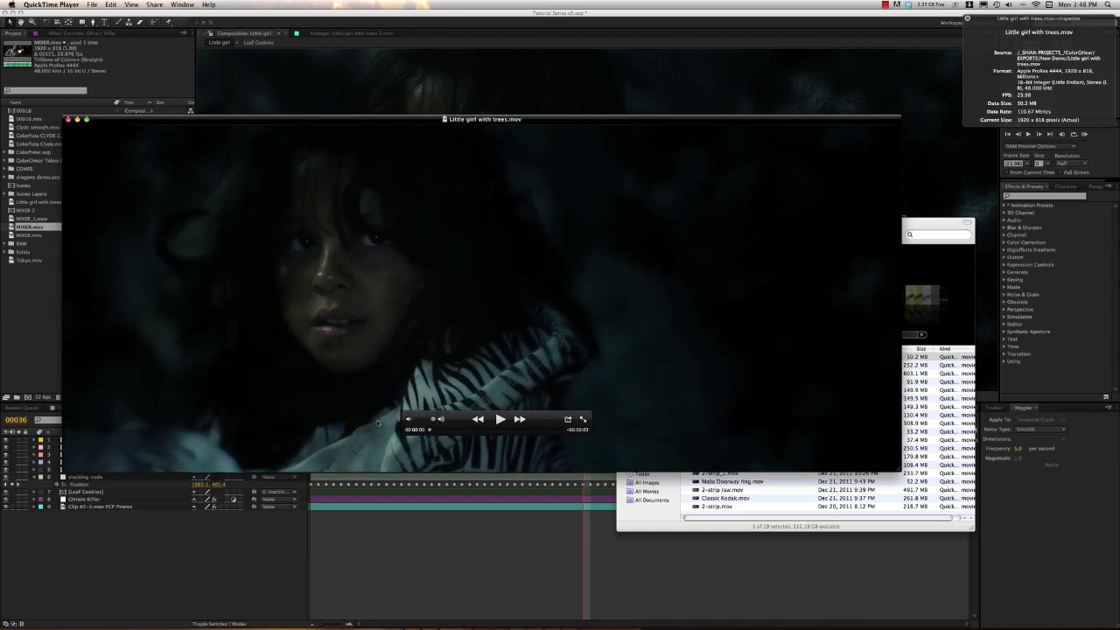
left_click_drag(443, 431, 491, 438)
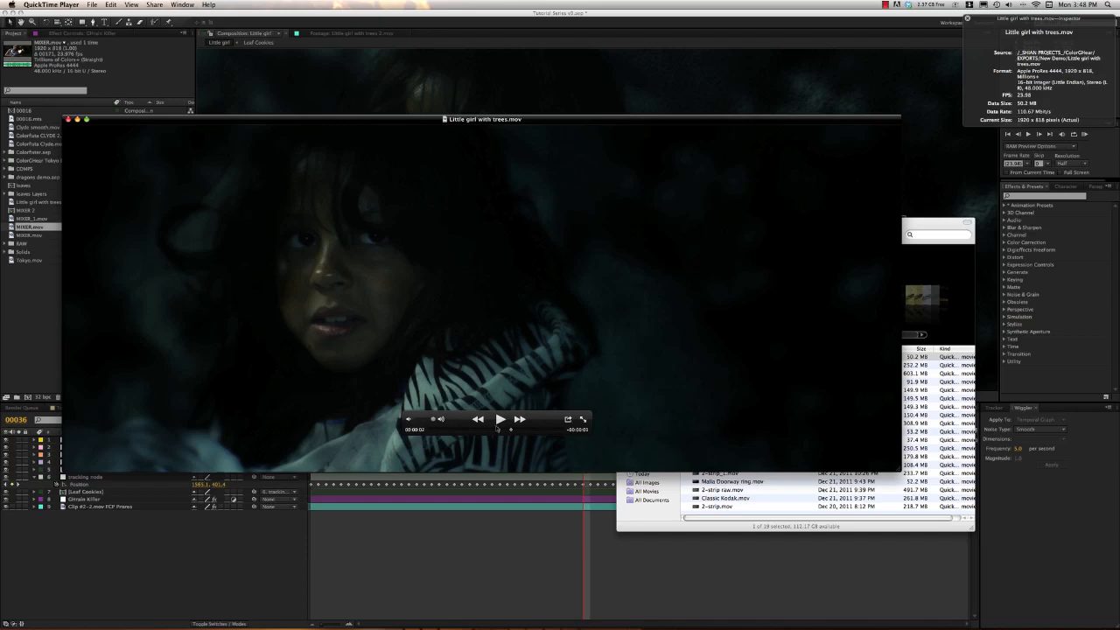
left_click_drag(495, 431, 489, 434)
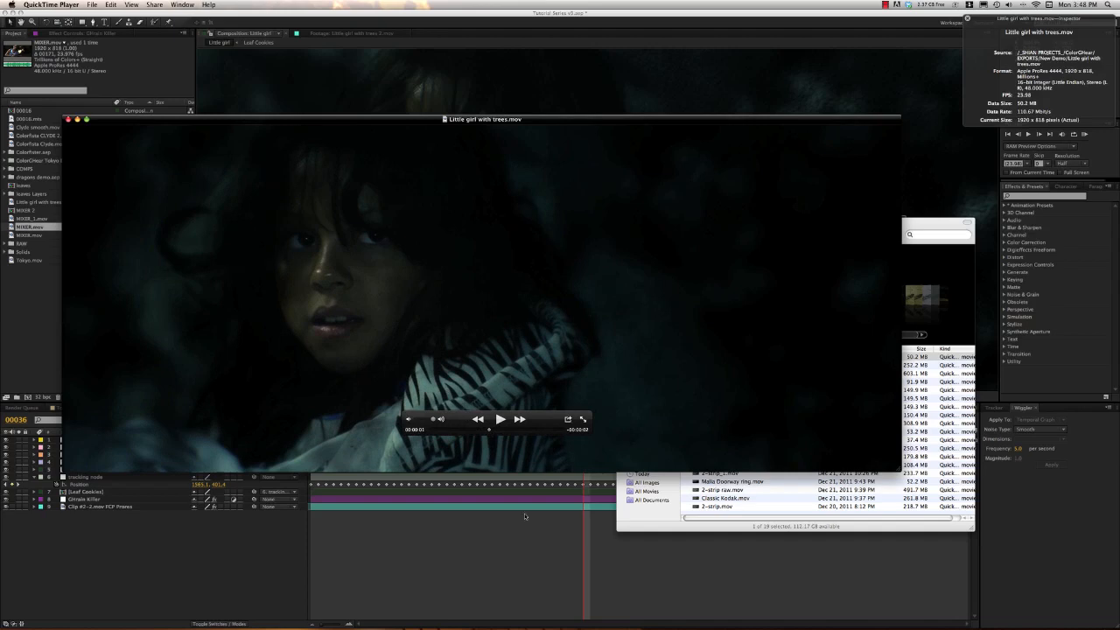
left_click(69, 119)
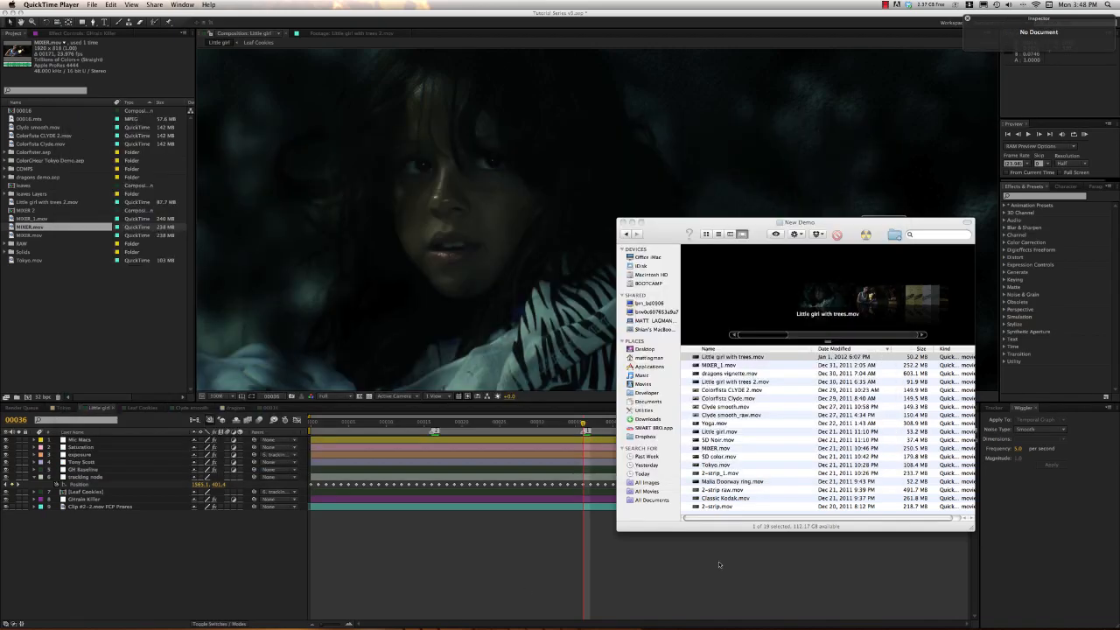